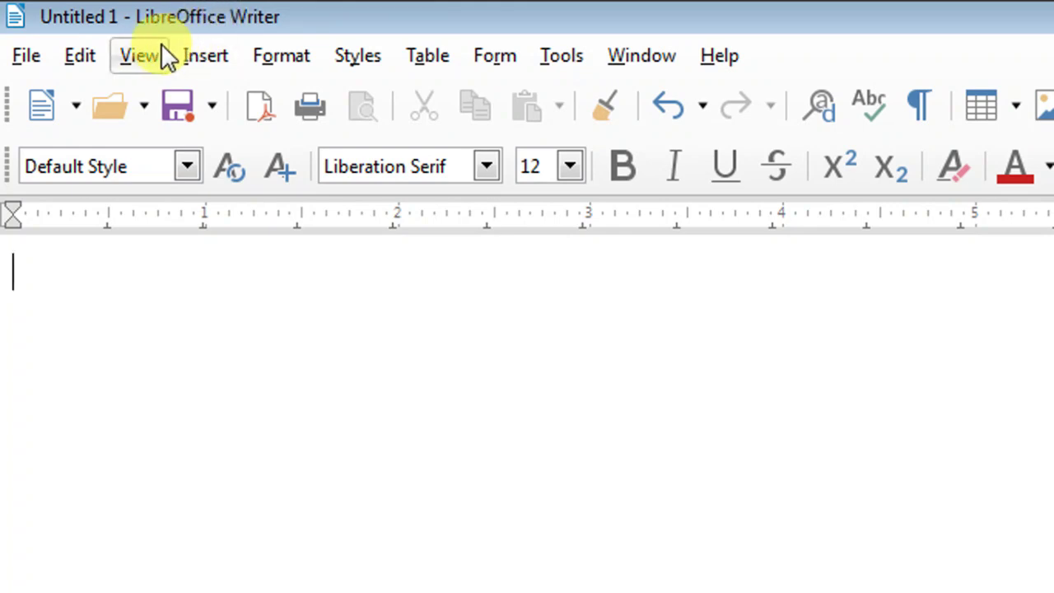
Step: Browse the File and Edit menus, ending with the View menu's options showing
click(160, 56)
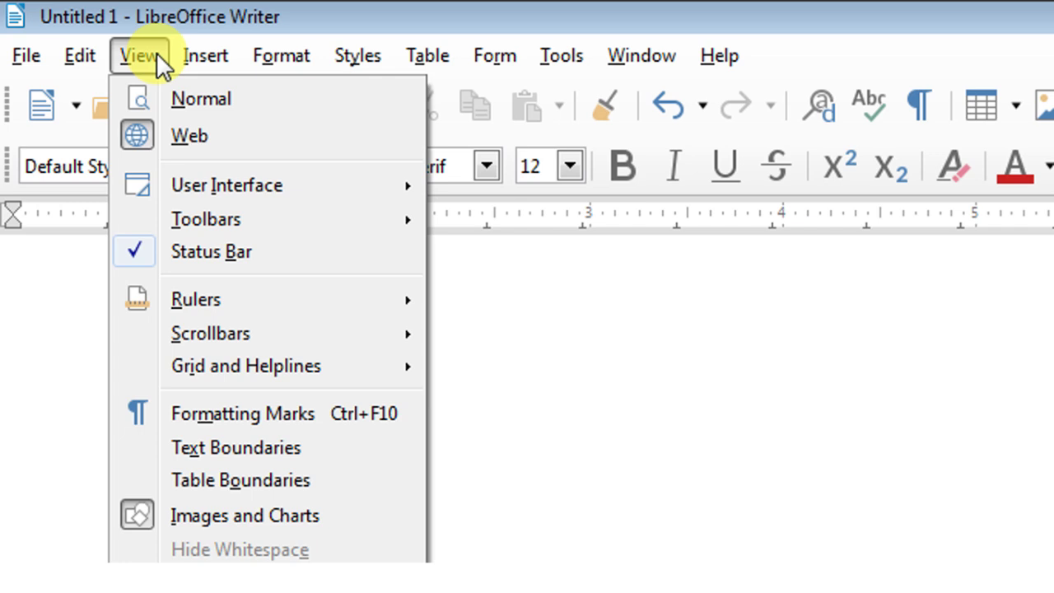
mouse_move(27, 59)
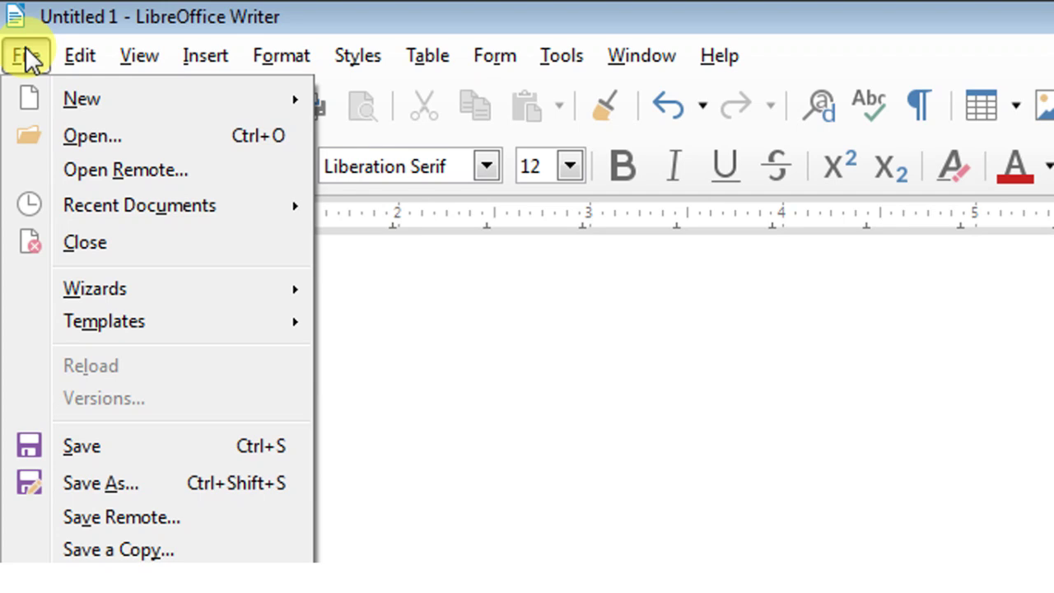
mouse_move(63, 51)
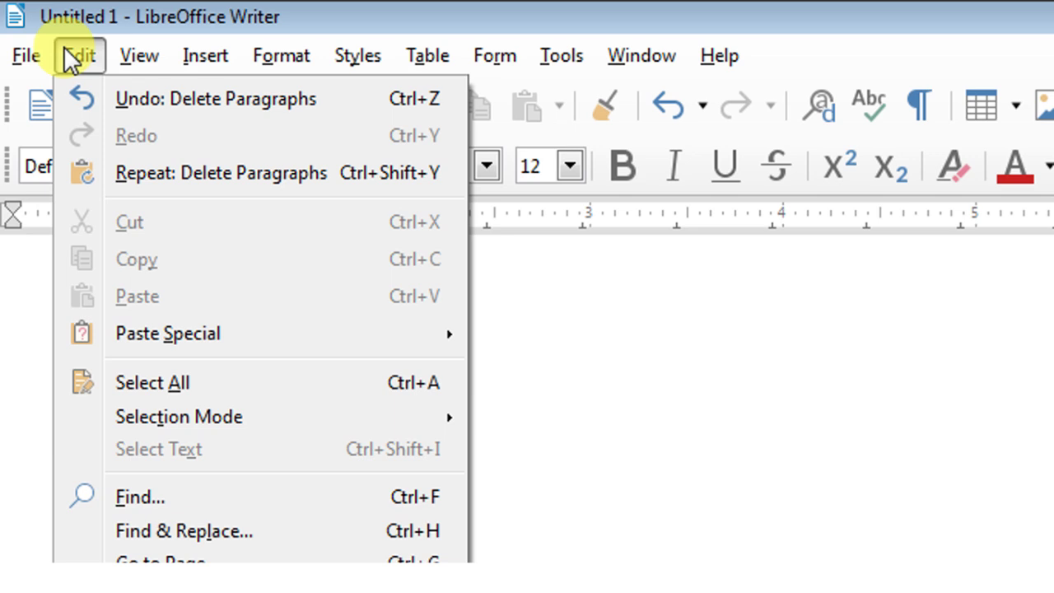
mouse_move(127, 55)
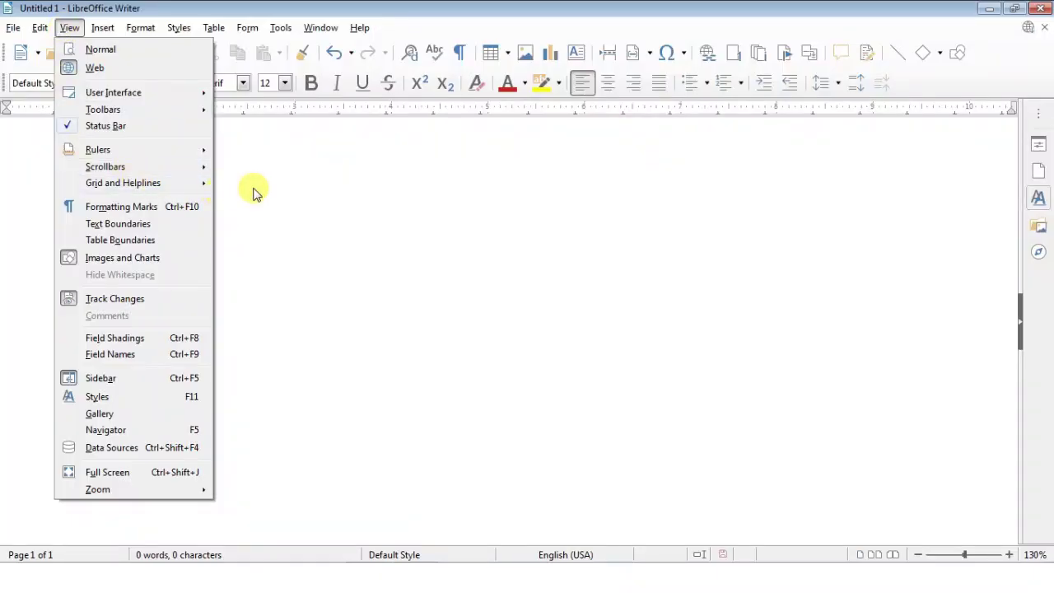
click(254, 192)
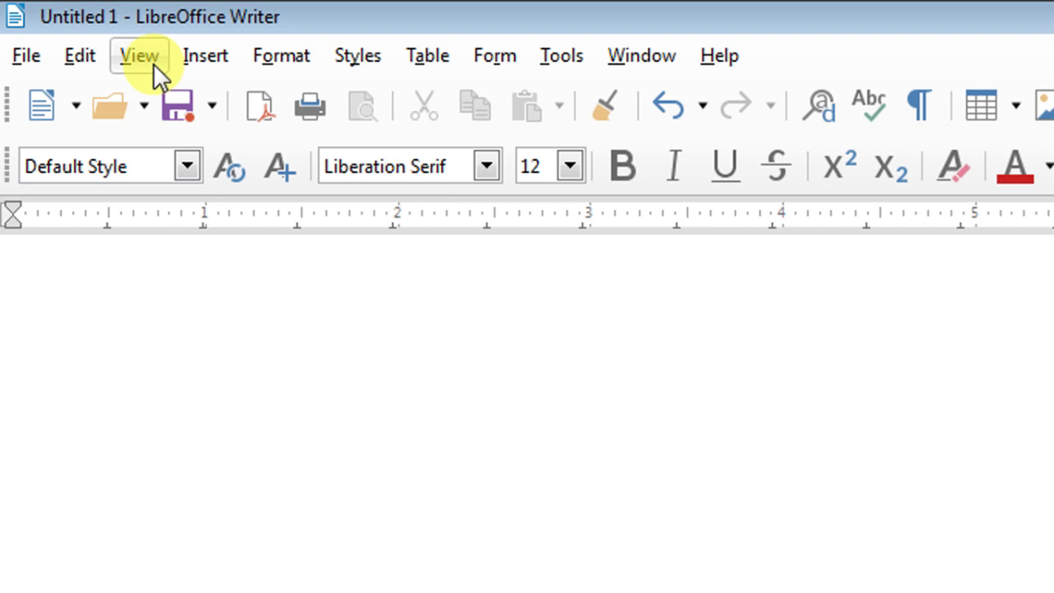
click(153, 64)
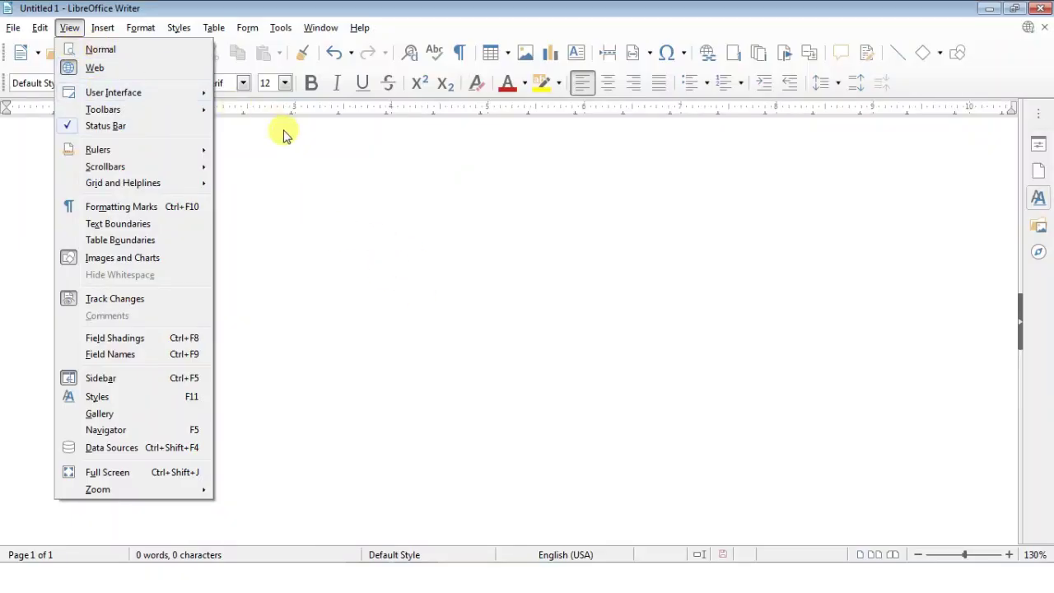
Step: Insert the 291-word dummy story paragraph using the dt AutoText shortcut
click(297, 161)
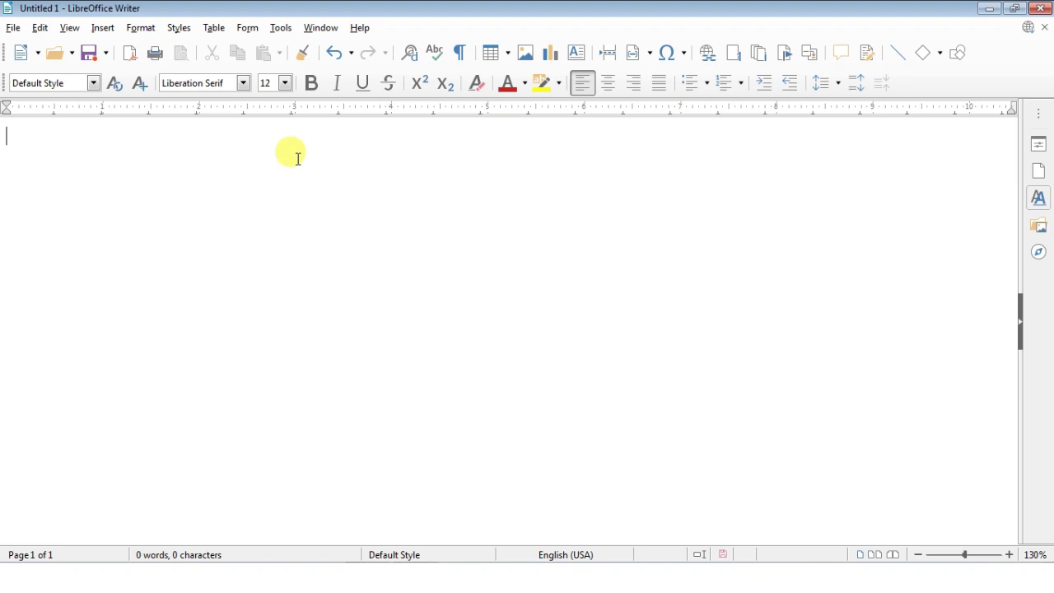
text(dt)
key(F3)
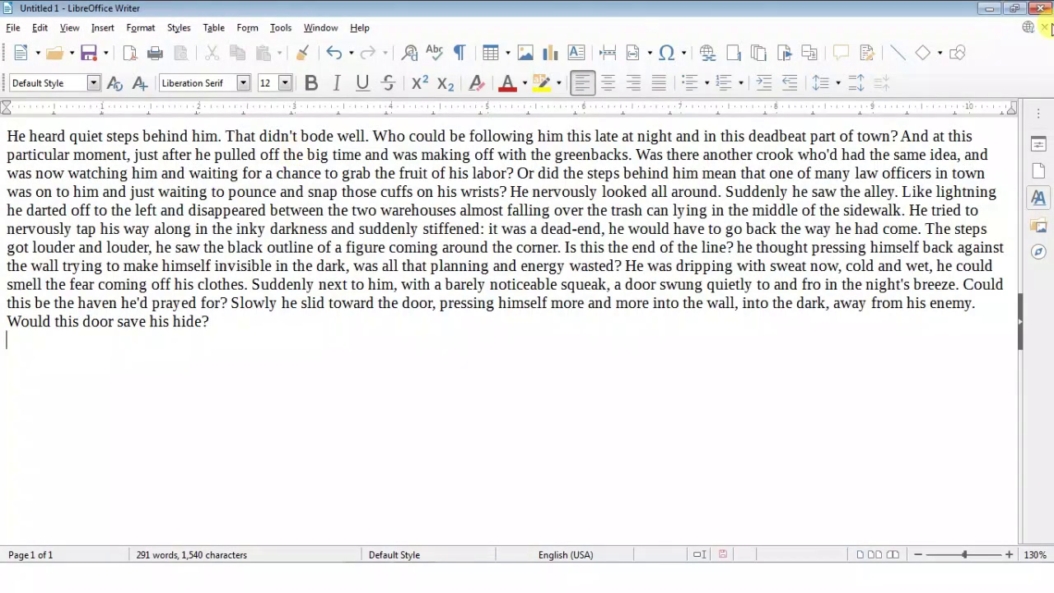
click(72, 31)
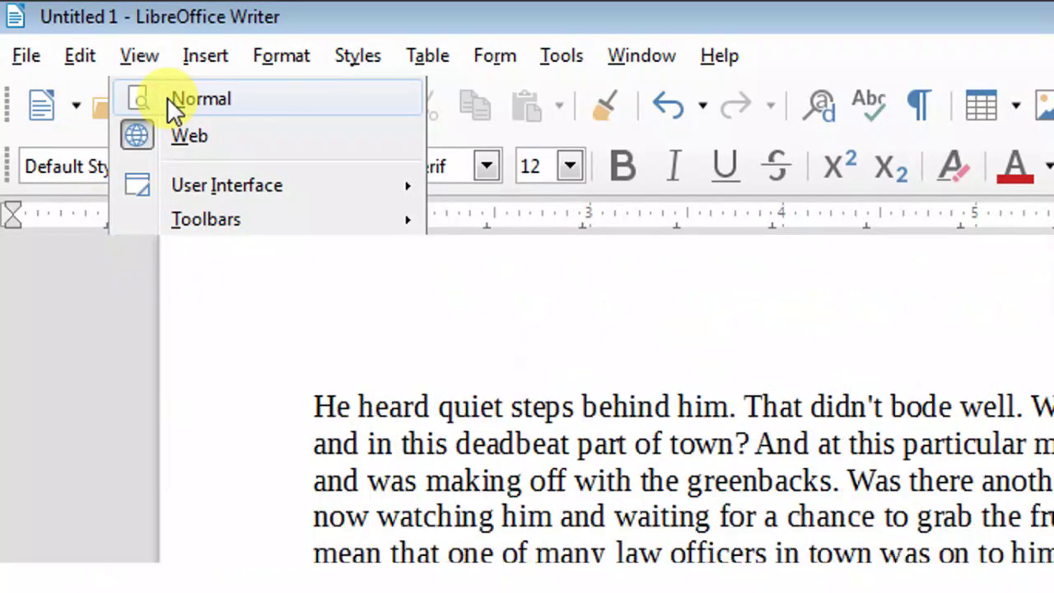
click(175, 103)
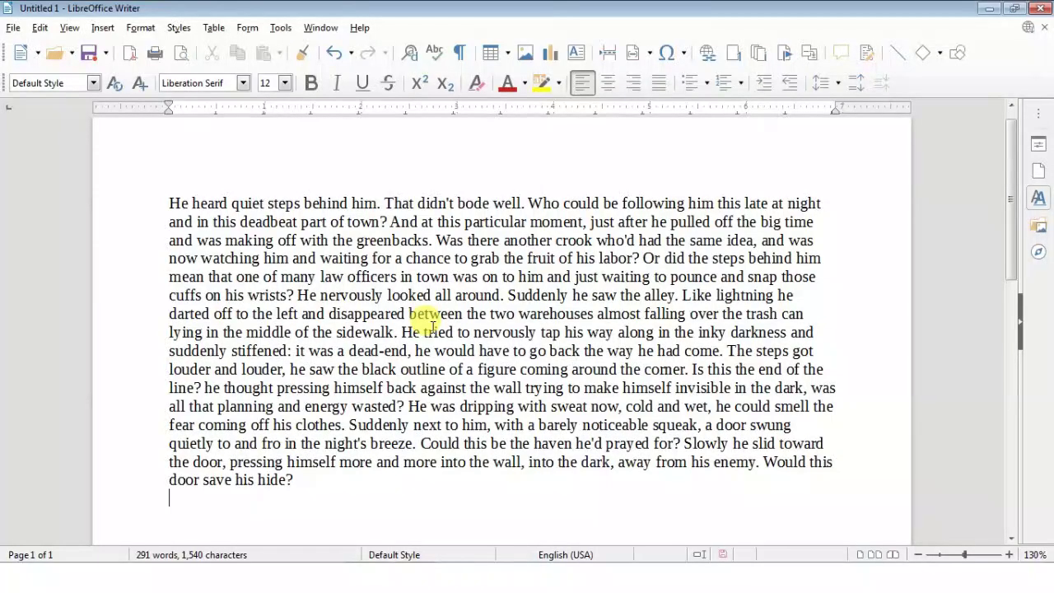
click(70, 28)
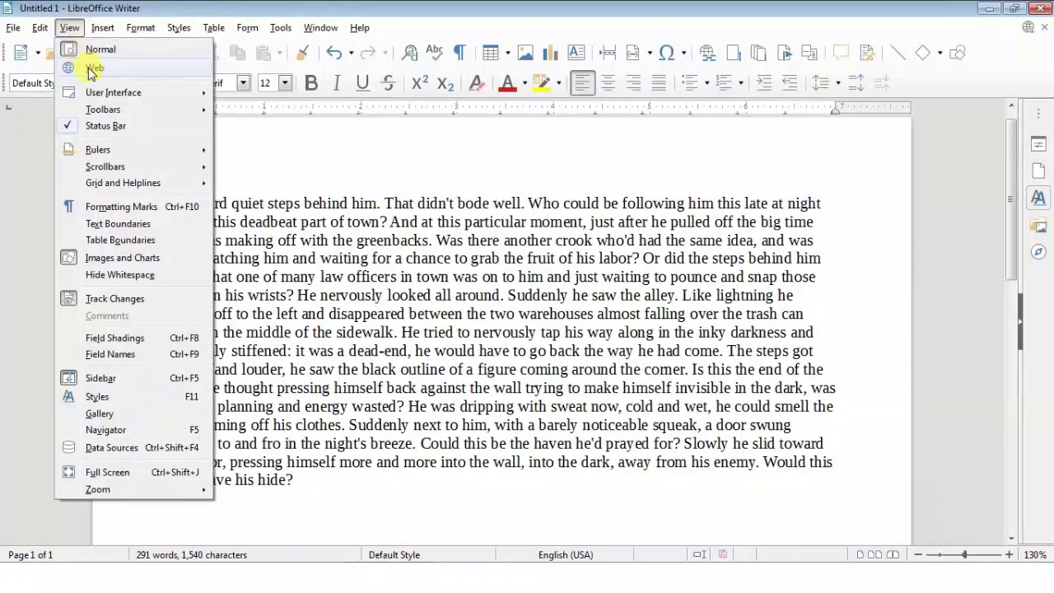
click(144, 70)
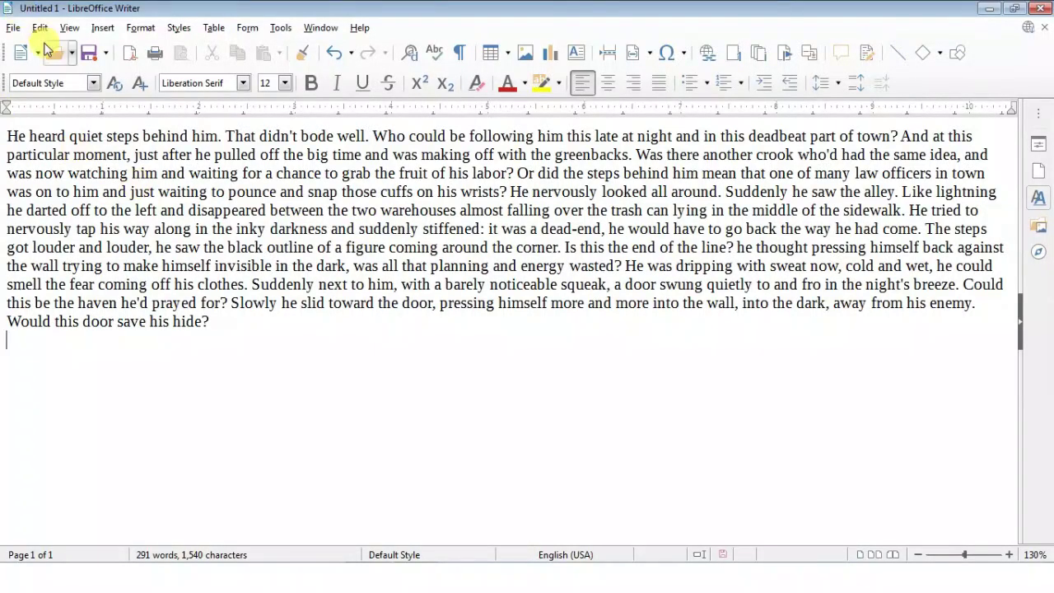
Step: Change the user interface layout from Standard Toolbar to Single Toolbar
click(69, 27)
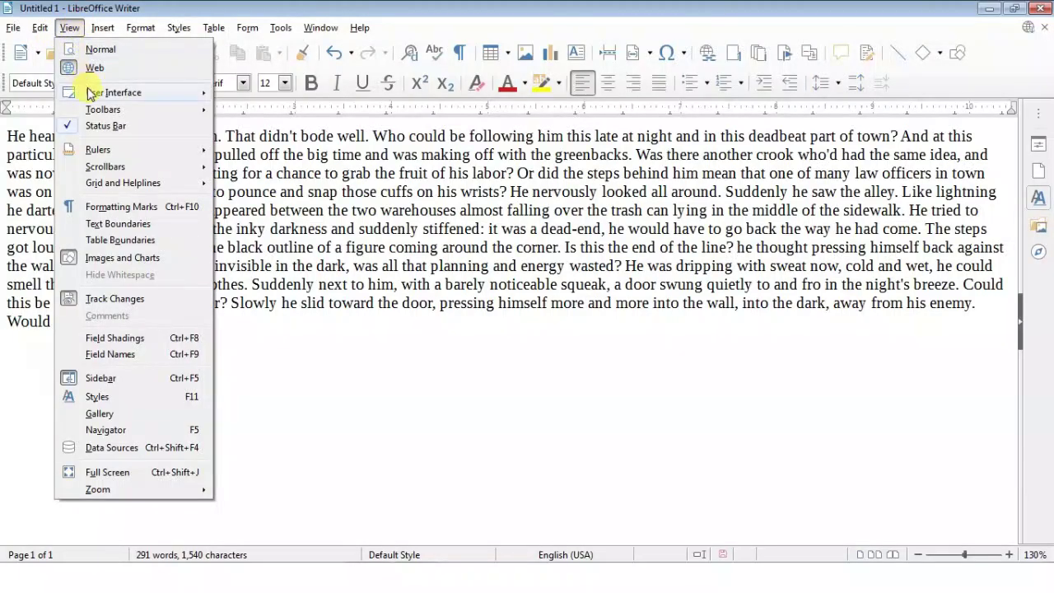
mouse_move(89, 93)
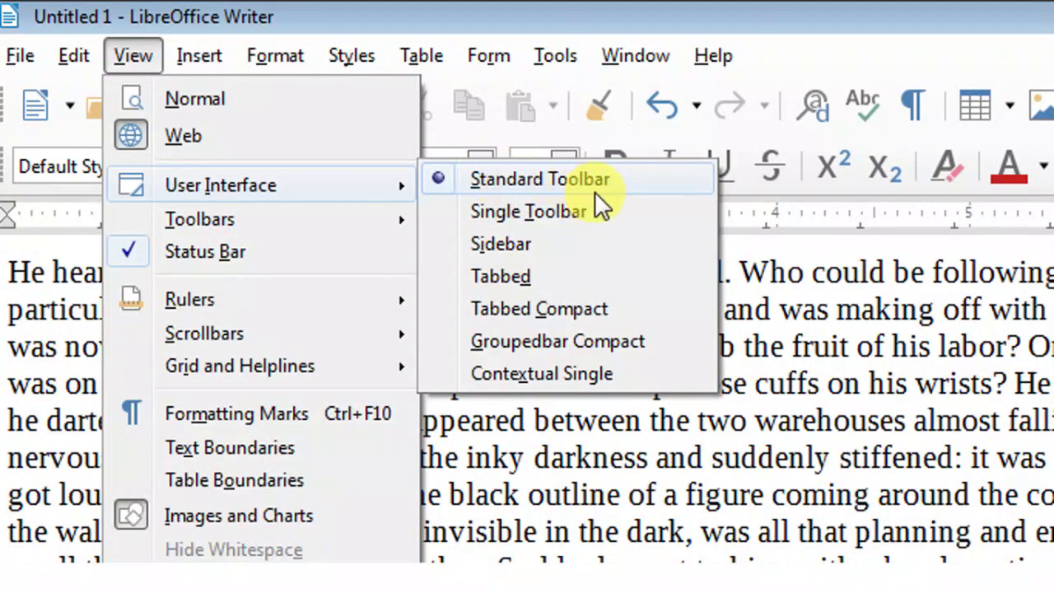
click(545, 210)
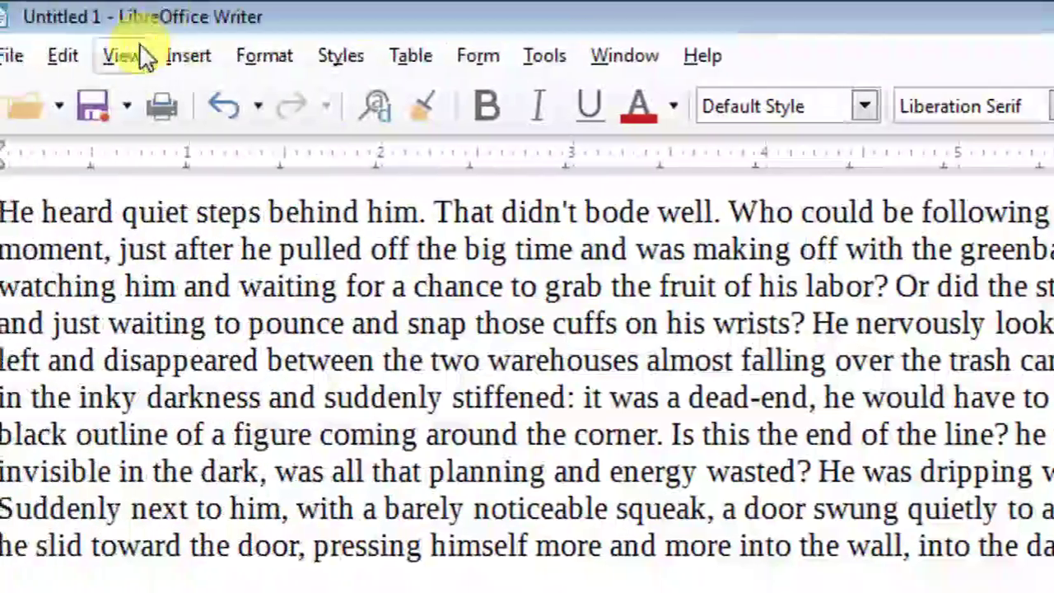
Step: Switch the interface back to the Standard Toolbar layout
click(145, 53)
mouse_move(222, 177)
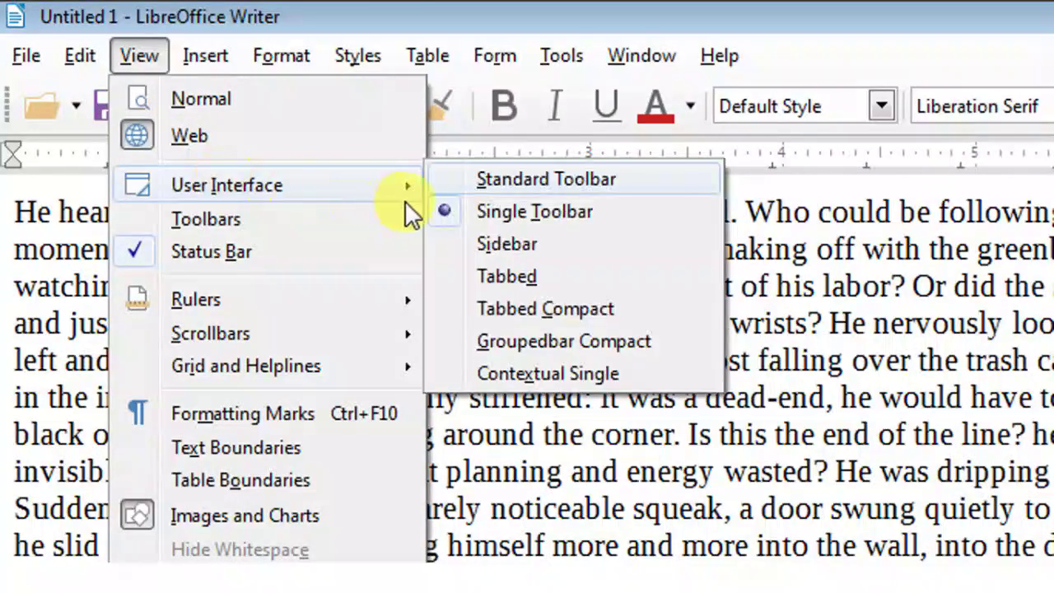
click(471, 181)
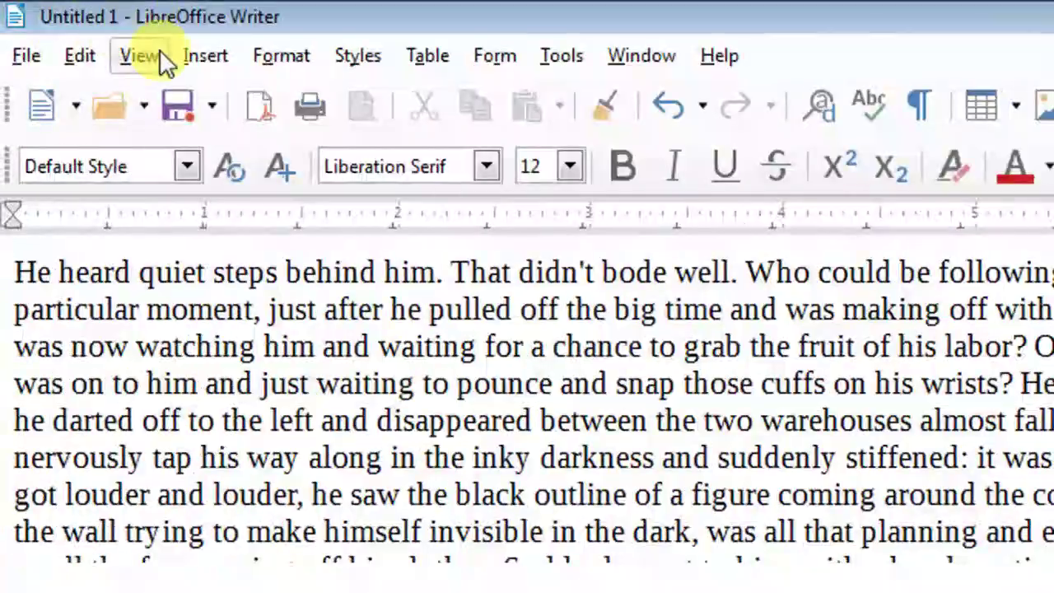
Step: Return to the Single Toolbar layout and show the User Interface layout list again
click(164, 51)
mouse_move(230, 182)
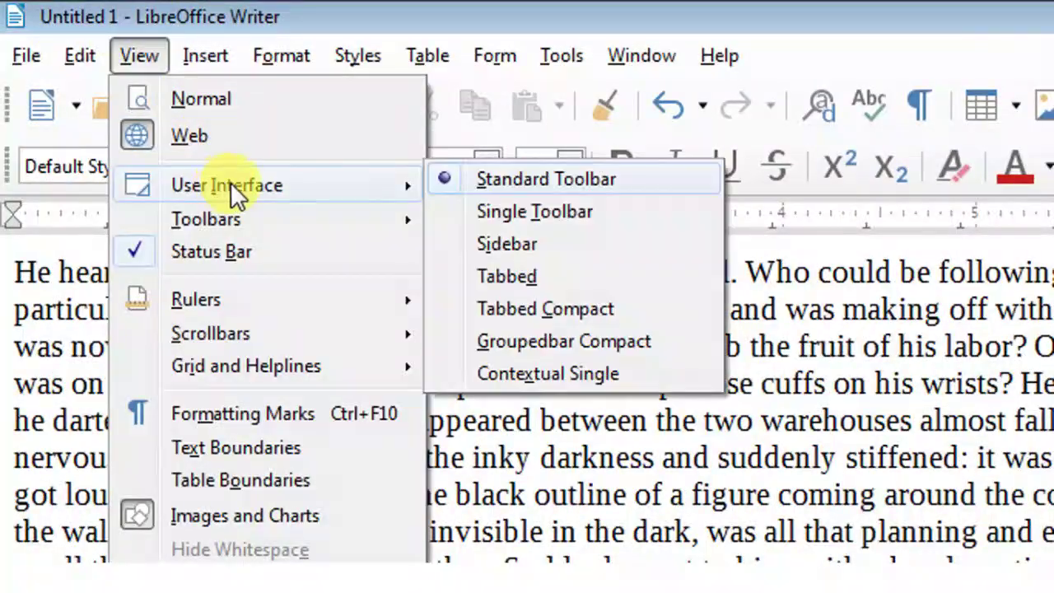
click(522, 216)
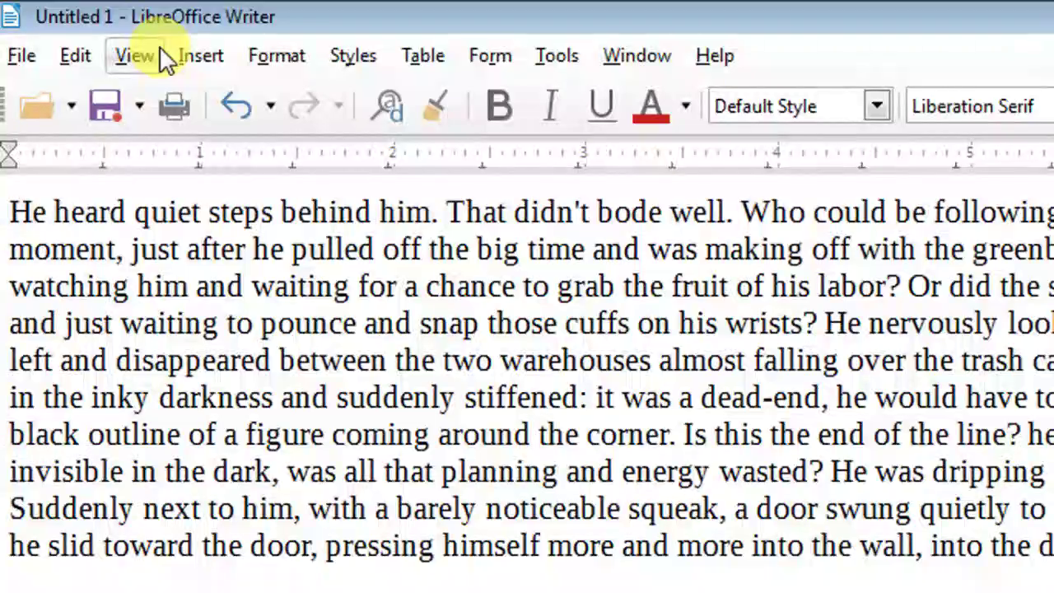
click(200, 55)
mouse_move(134, 56)
mouse_move(190, 184)
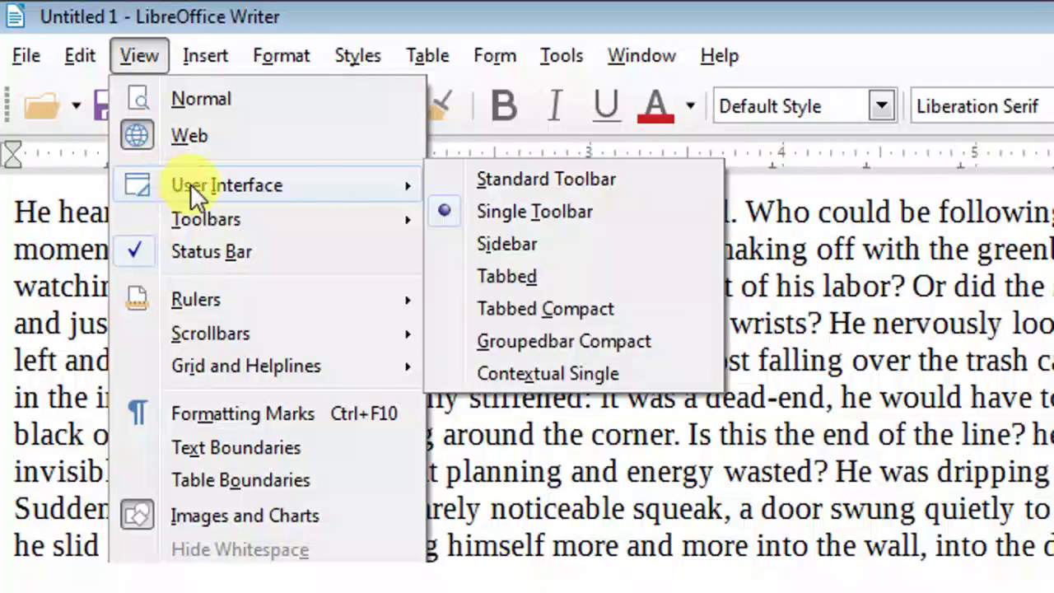
Step: Switch to the Sidebar layout, widen the Styles deck, and show the layout choices again
click(510, 240)
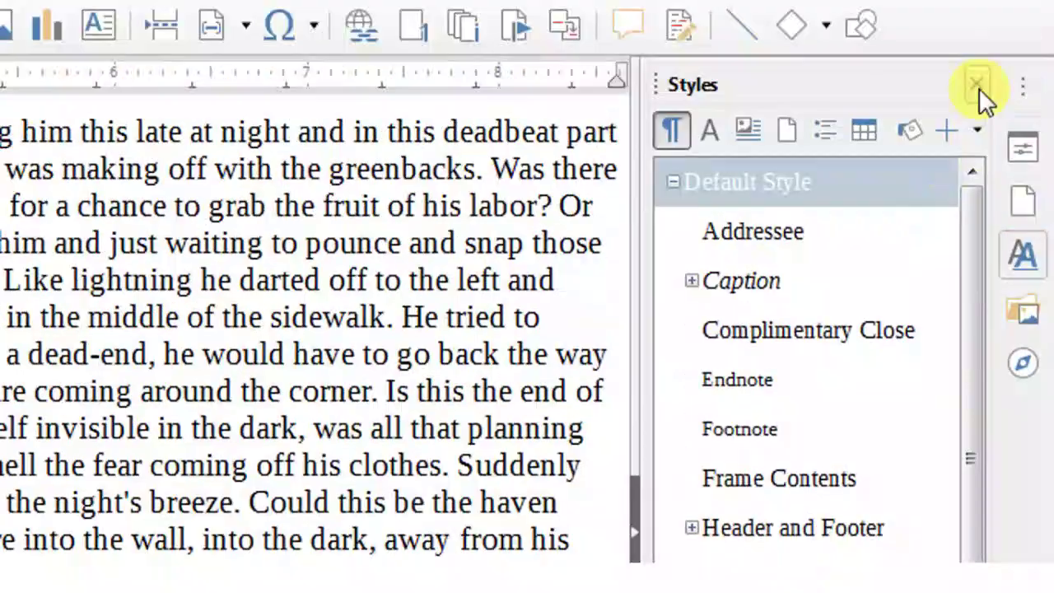
click(979, 88)
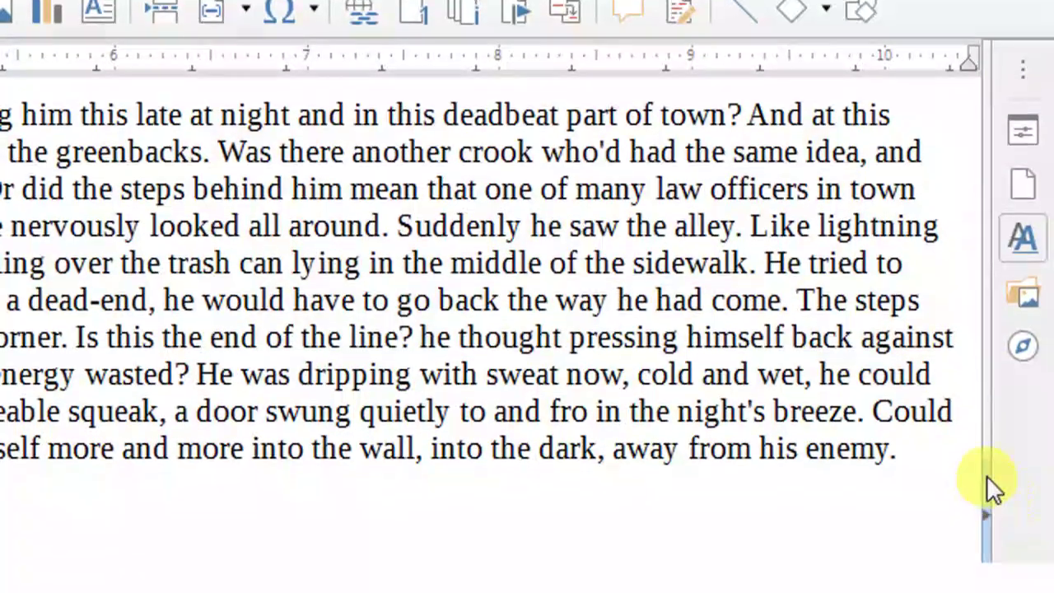
drag(983, 433, 805, 418)
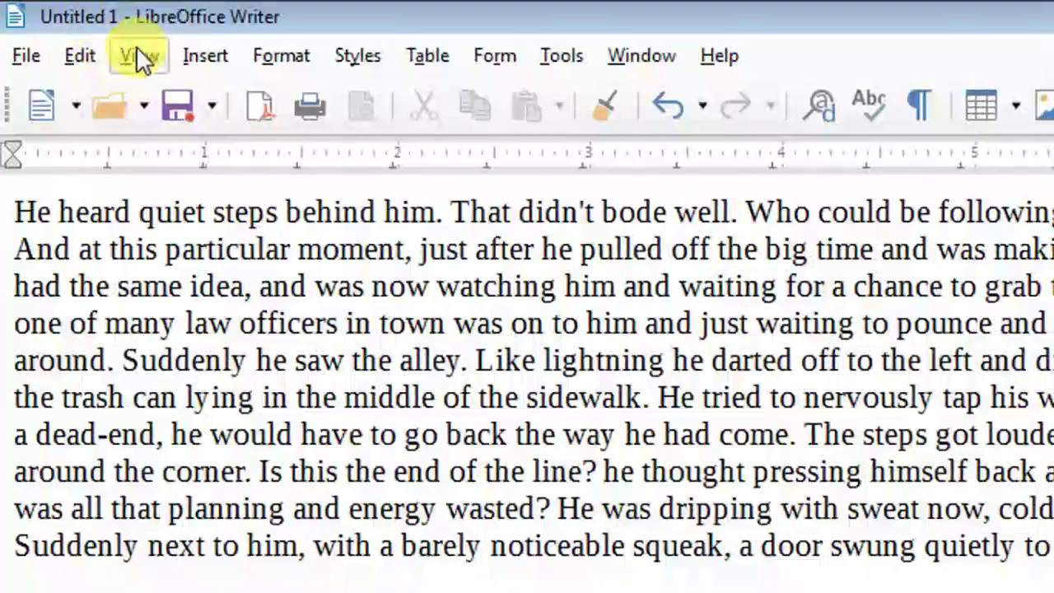
click(142, 59)
mouse_move(186, 183)
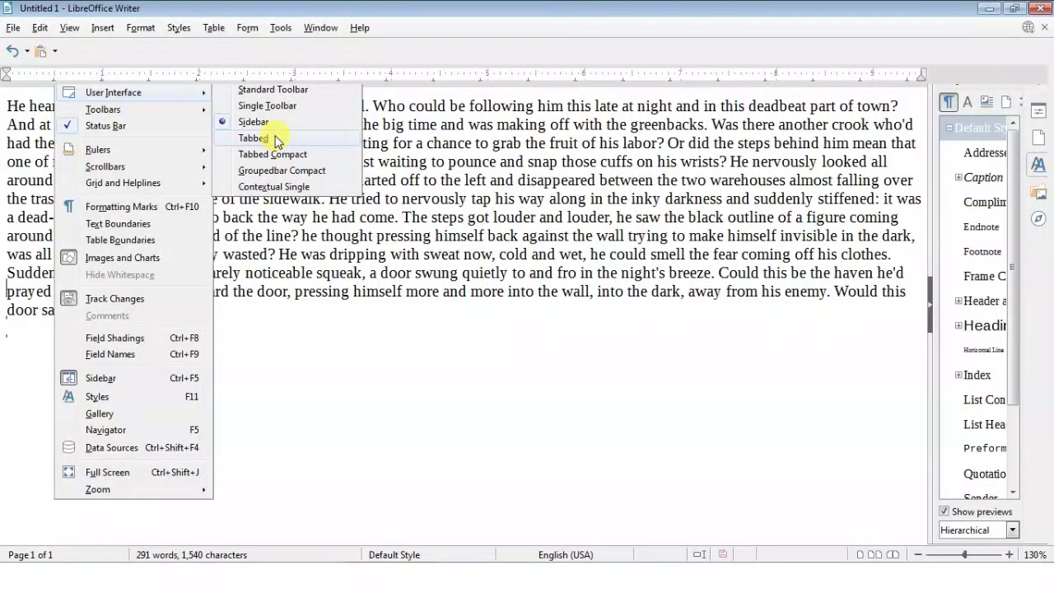
Step: Switch to the Tabbed layout and browse the File, Home, Insert and Layout tabs
click(278, 140)
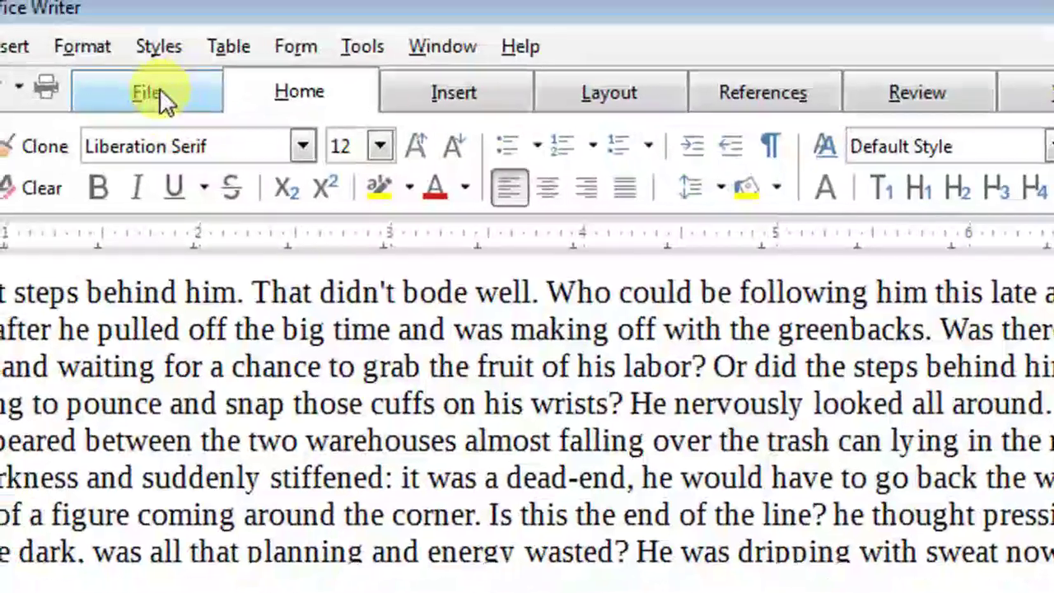
click(176, 51)
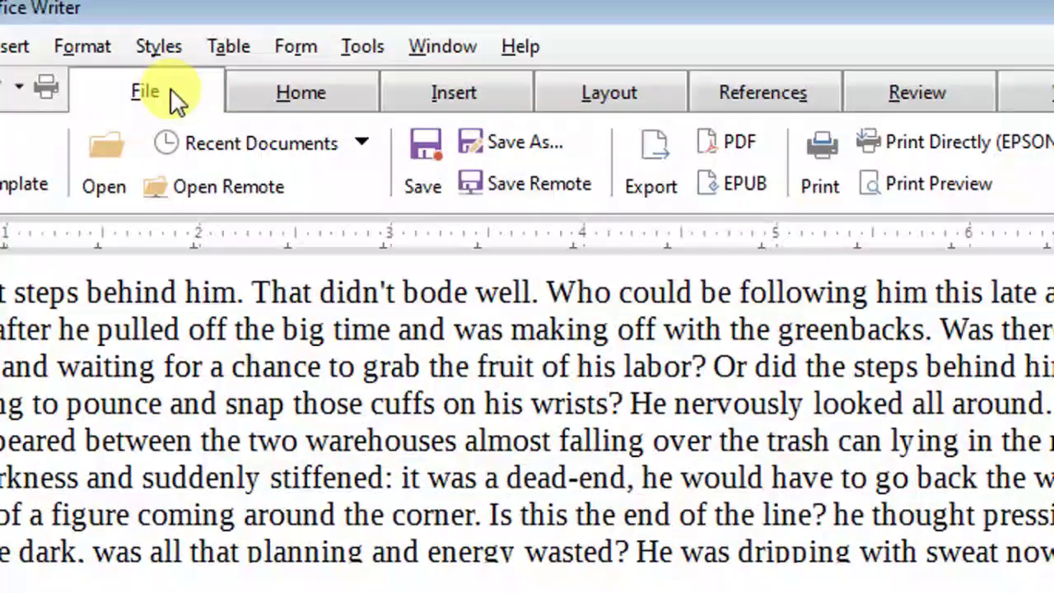
click(296, 94)
click(451, 107)
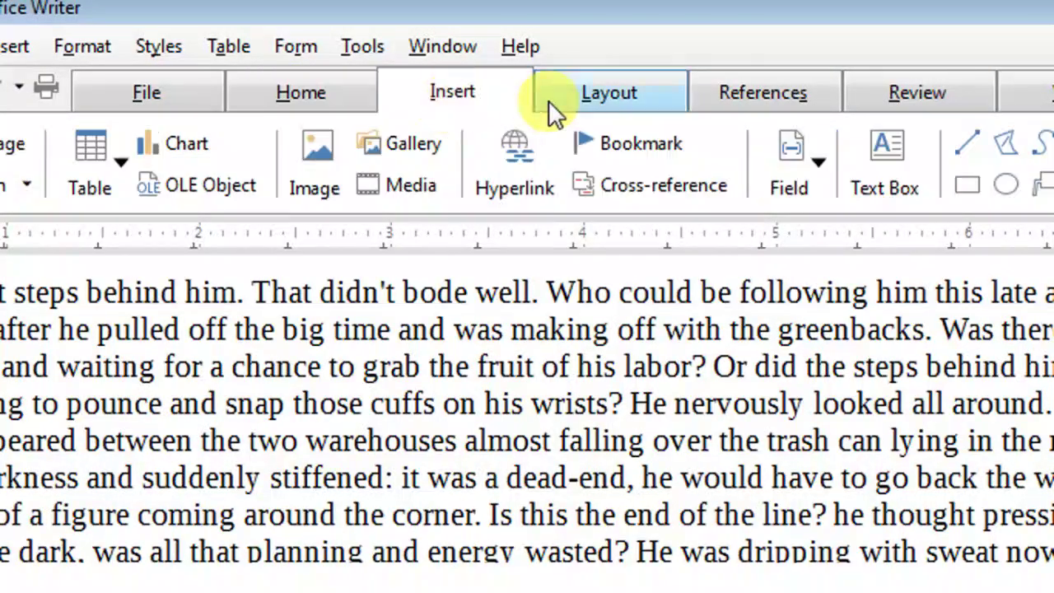
click(599, 102)
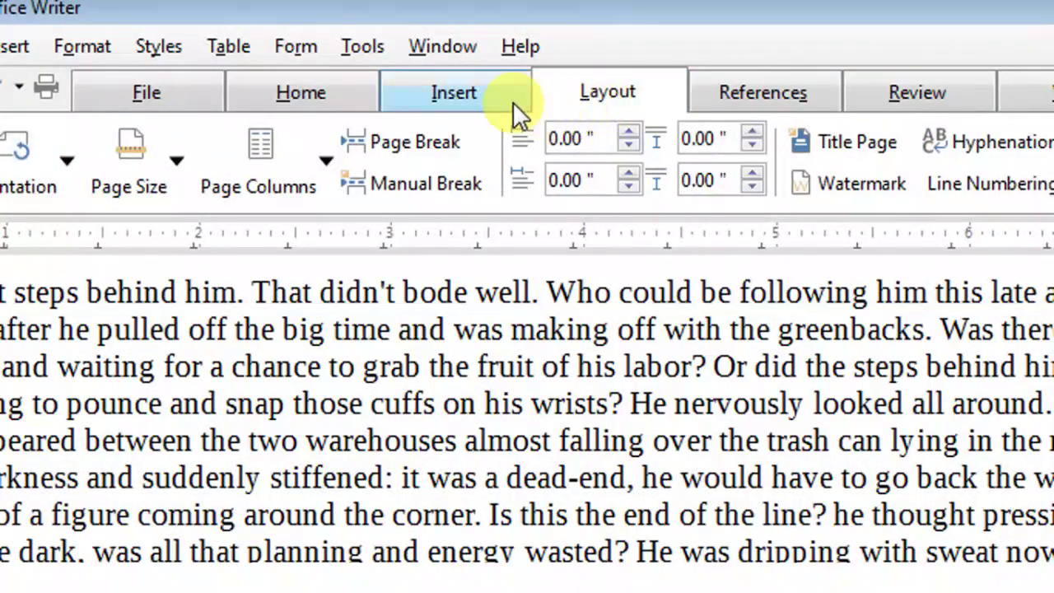
Step: Revisit the Home, Insert and Layout tabs of the ribbon
click(353, 92)
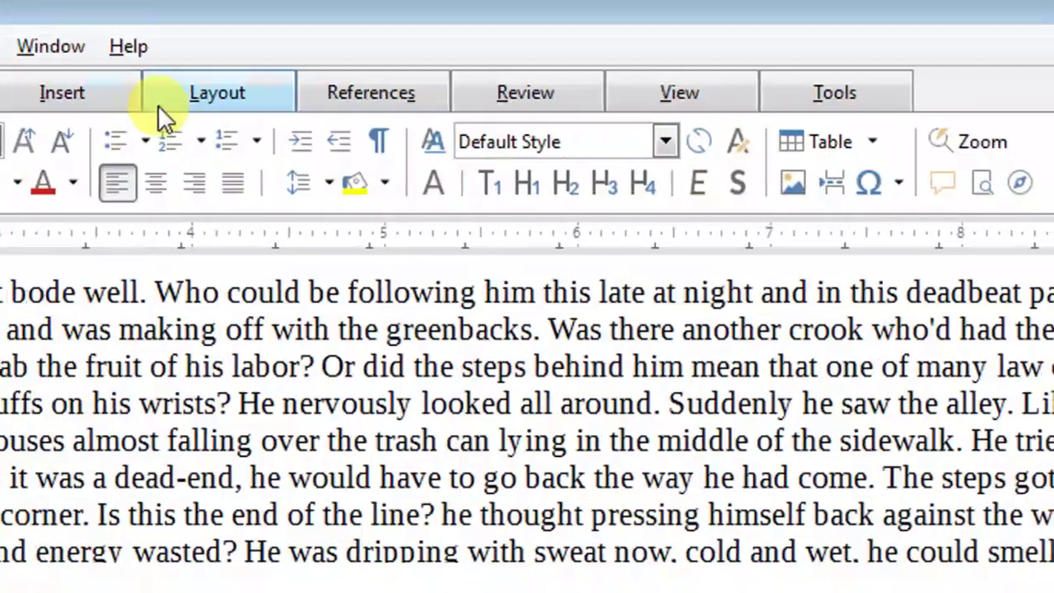
click(87, 94)
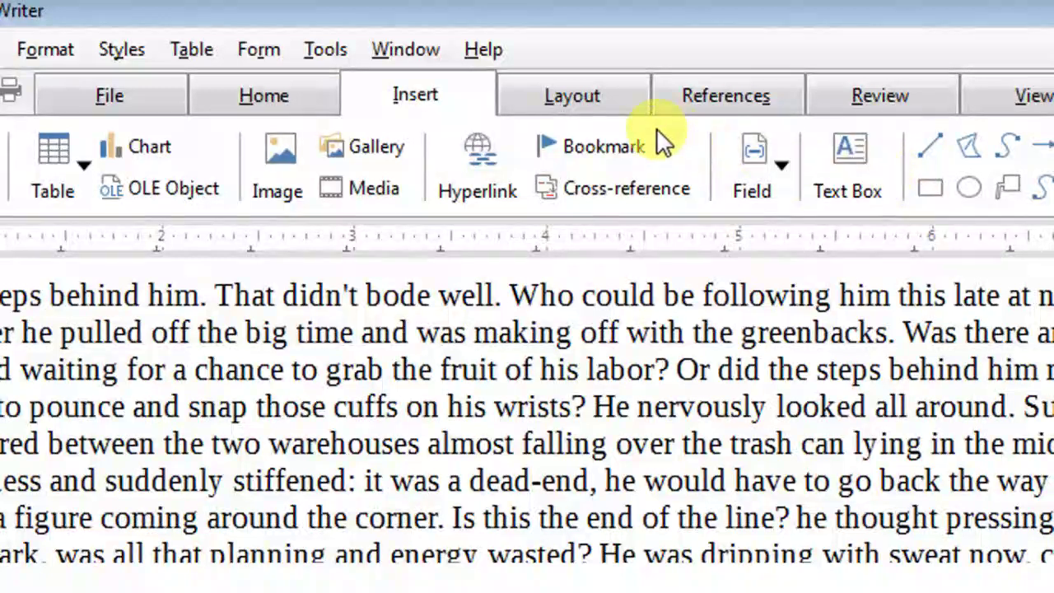
click(606, 104)
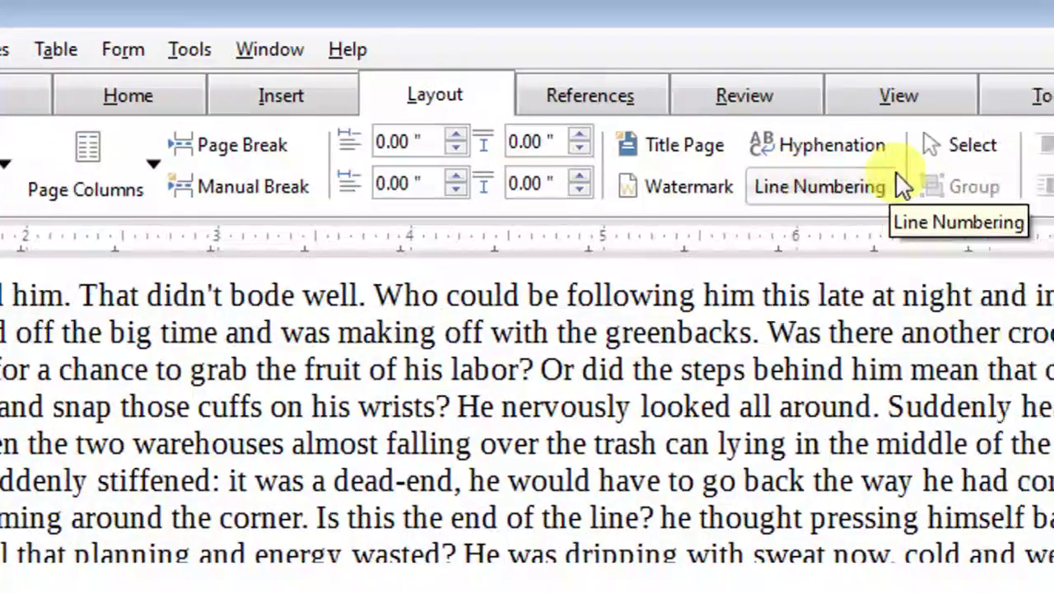
Step: Browse the References, Review and View tabs, hiding and then restoring the menu bar
click(623, 110)
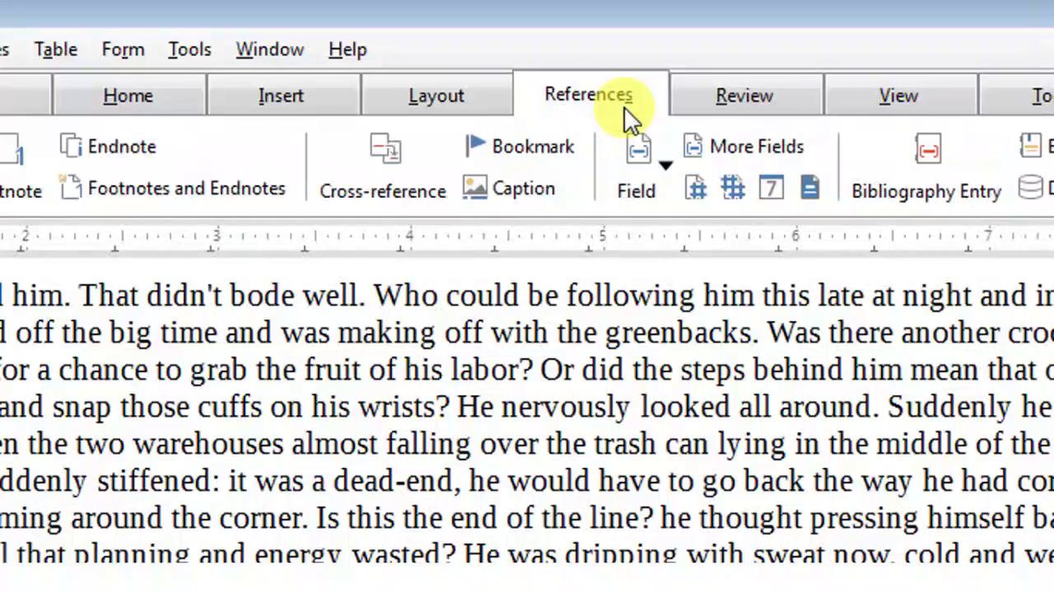
click(746, 112)
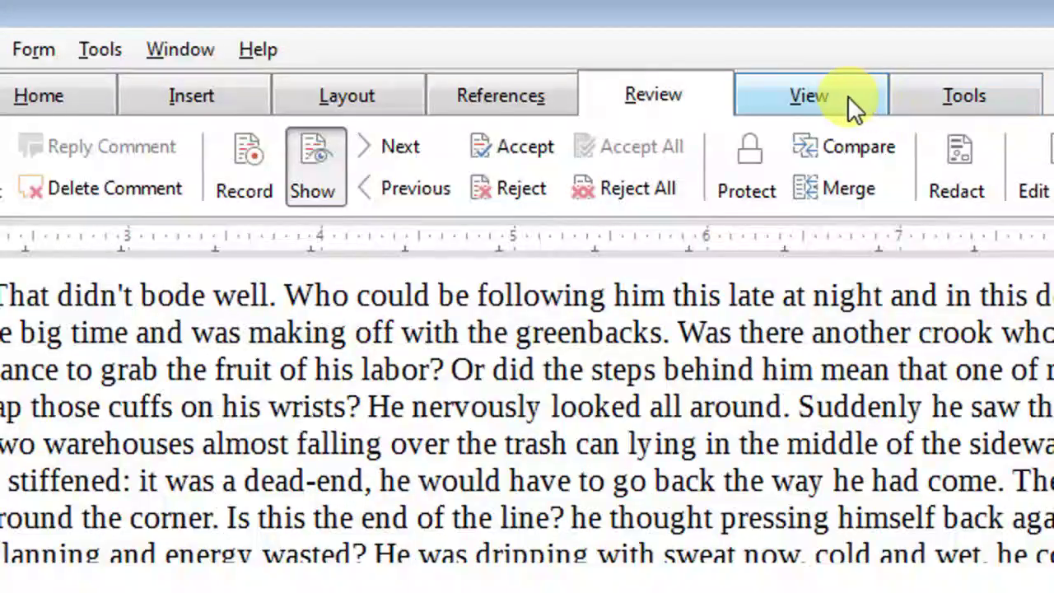
click(848, 100)
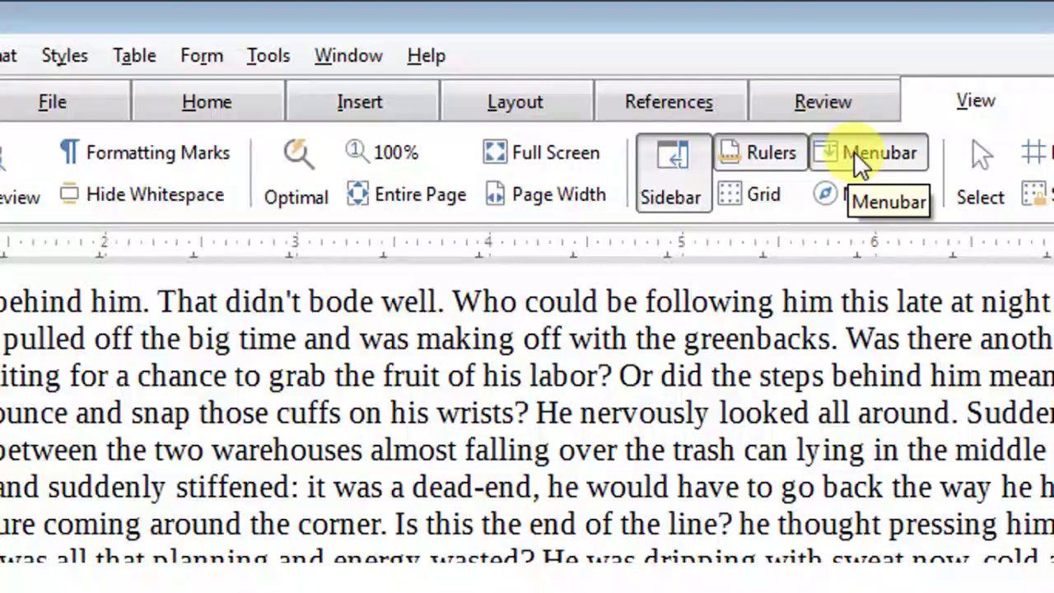
click(857, 160)
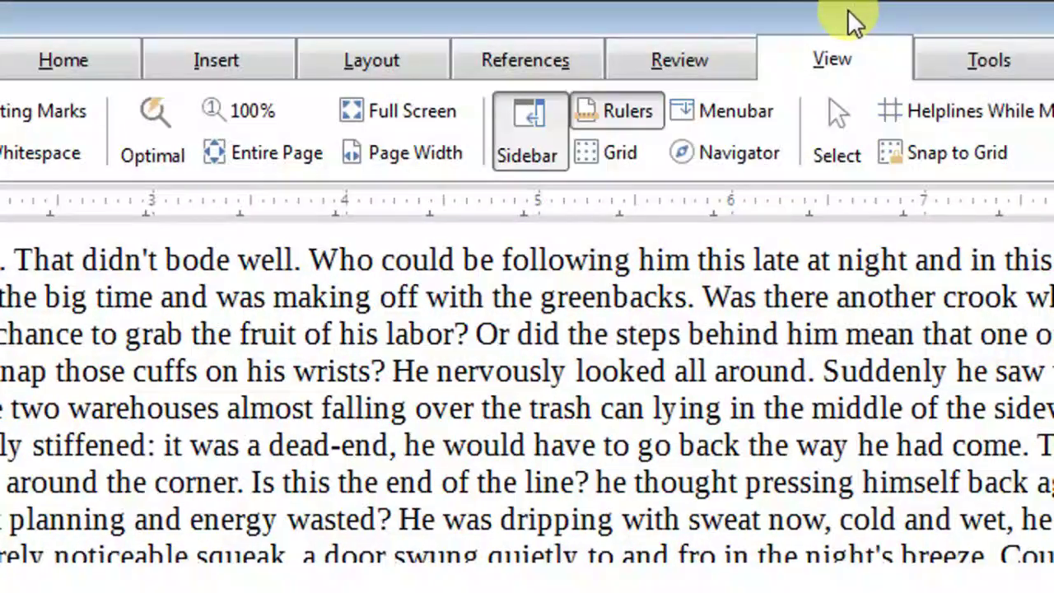
click(756, 103)
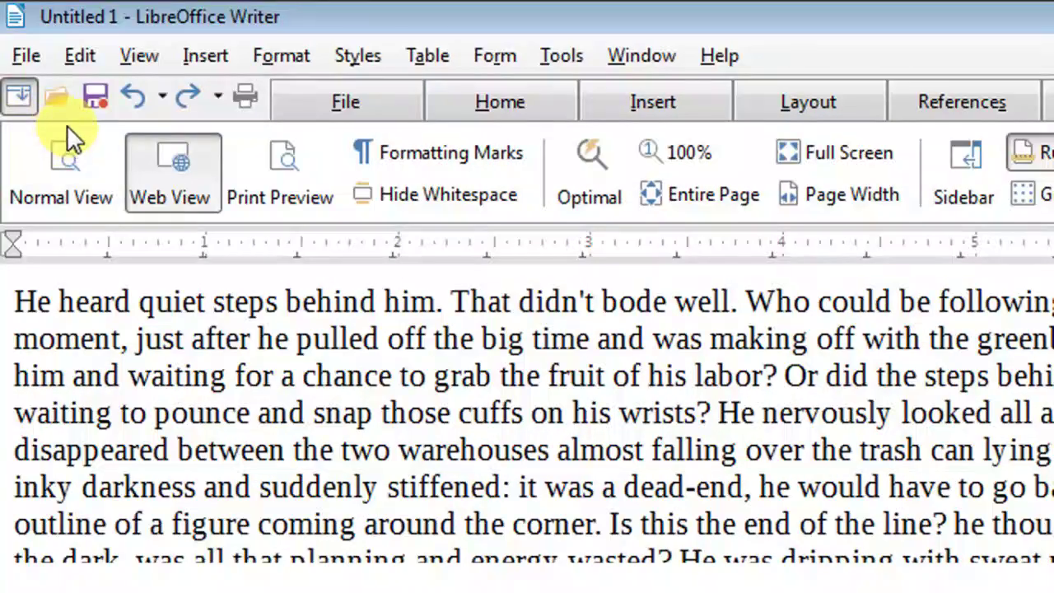
Step: Return the story to Normal View and change the interface to Tabbed Compact
click(70, 149)
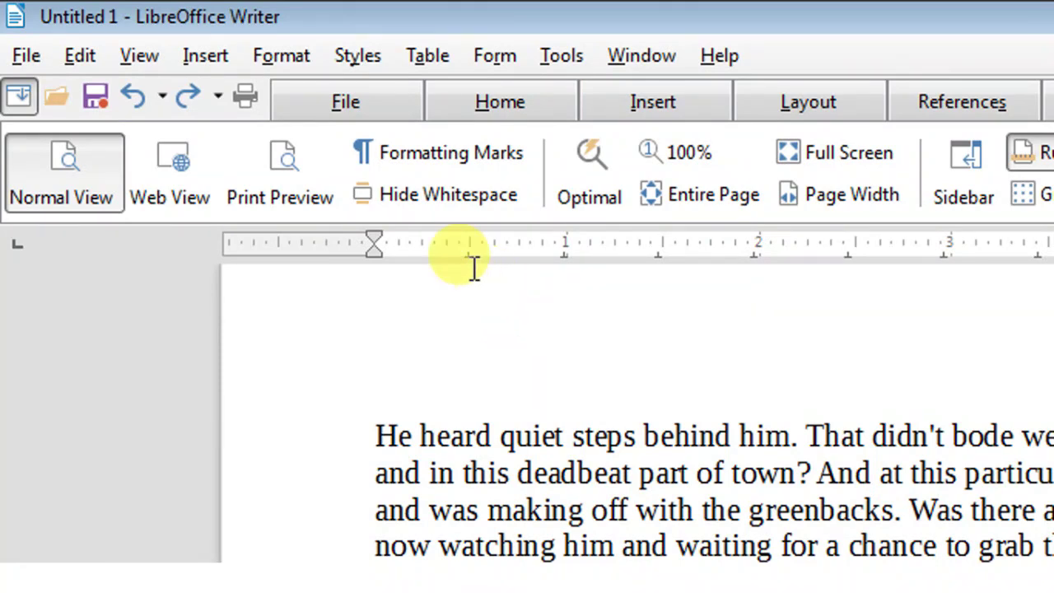
click(150, 62)
mouse_move(209, 173)
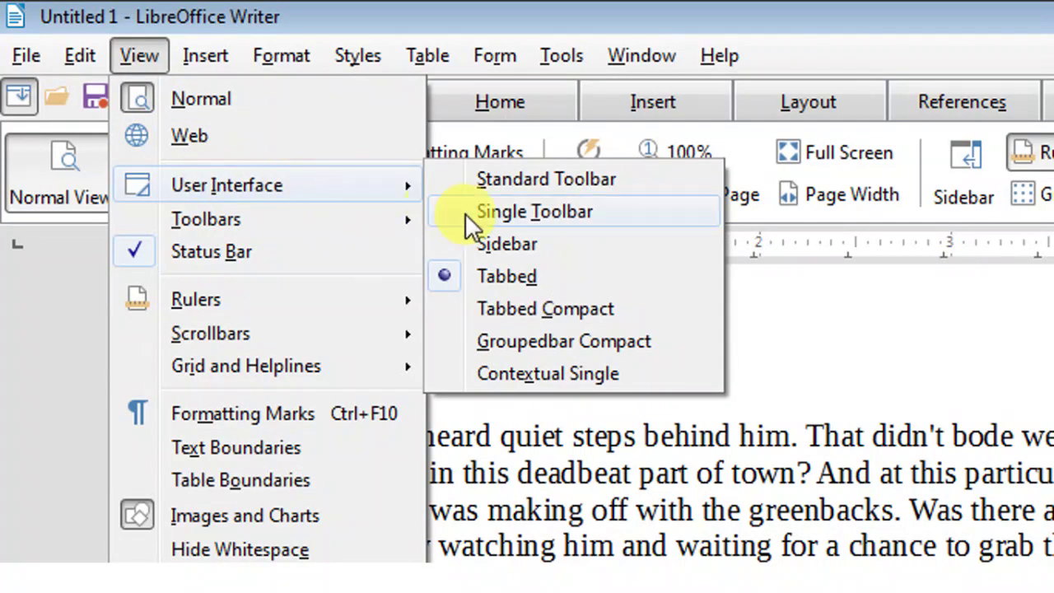
click(598, 307)
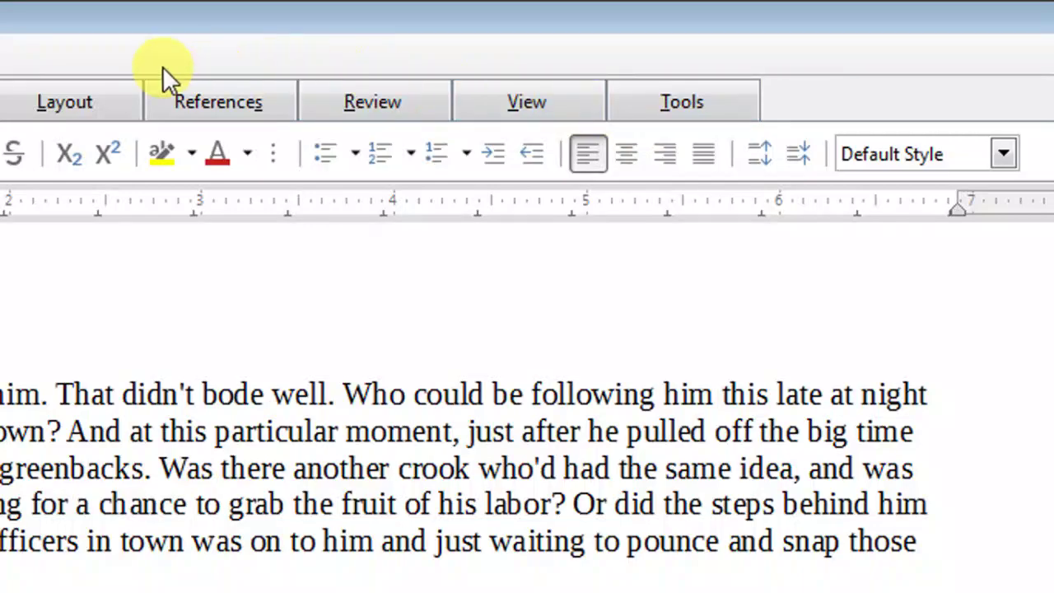
Step: Show View > User Interface choices, with Tabbed Compact marked active
click(156, 51)
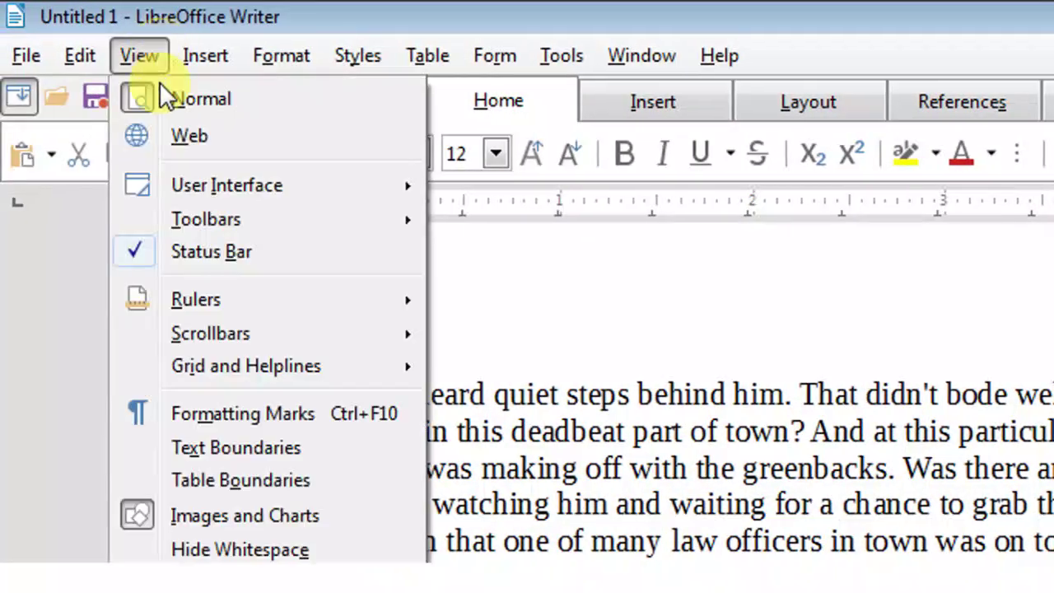
mouse_move(209, 185)
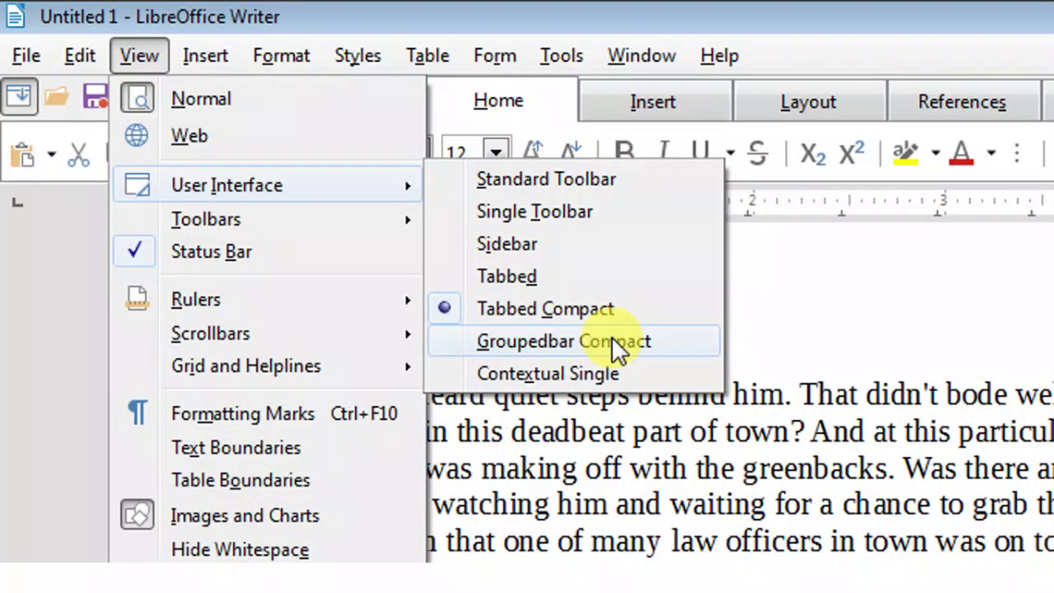
Step: Show the View menu's Toolbars list
mouse_move(286, 216)
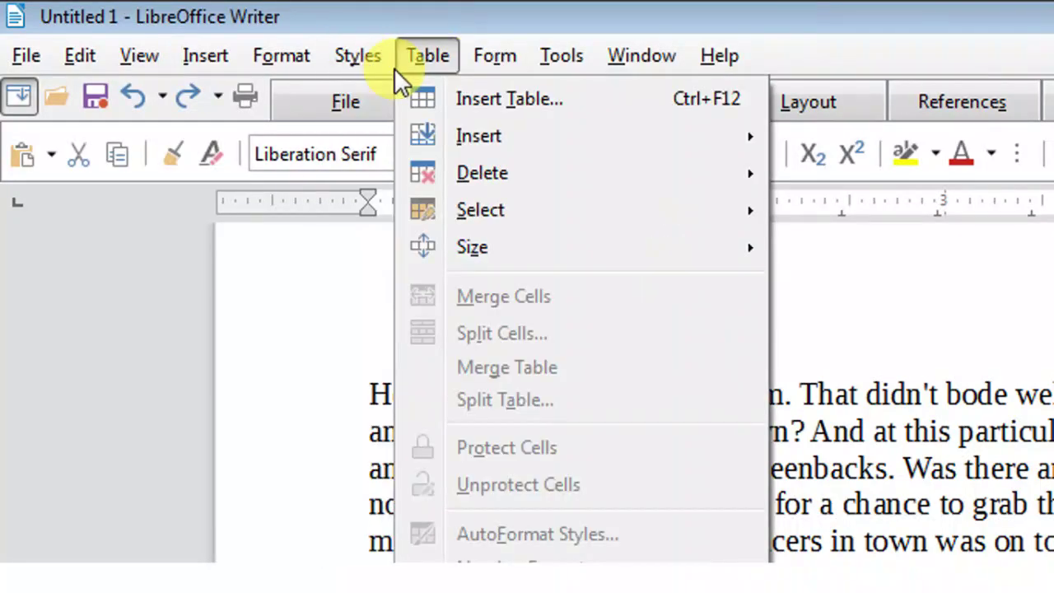
Step: Get ready to zoom in on the story from the status bar
mouse_move(204, 68)
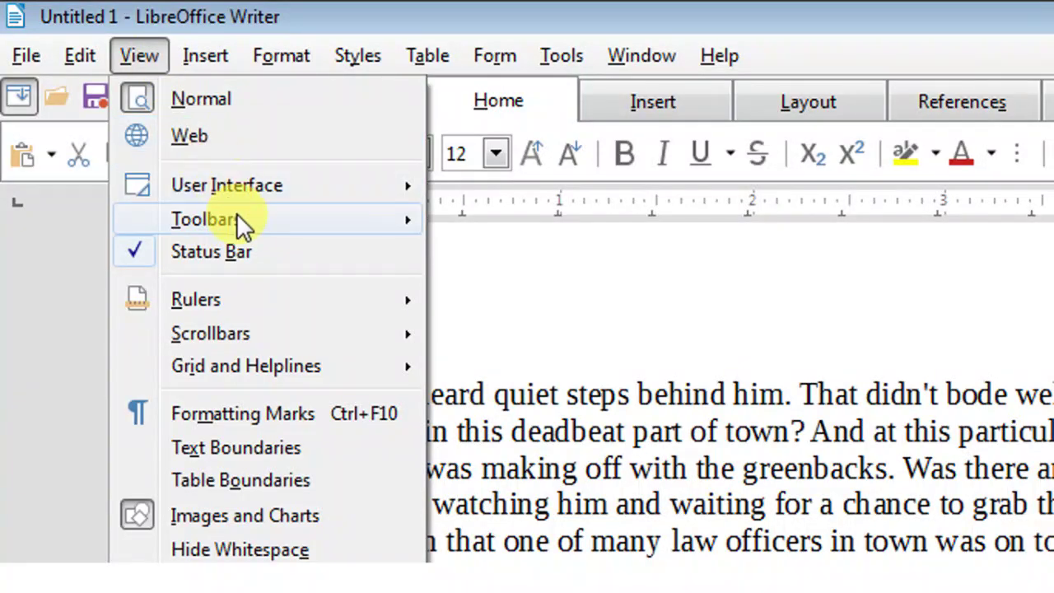
mouse_move(236, 219)
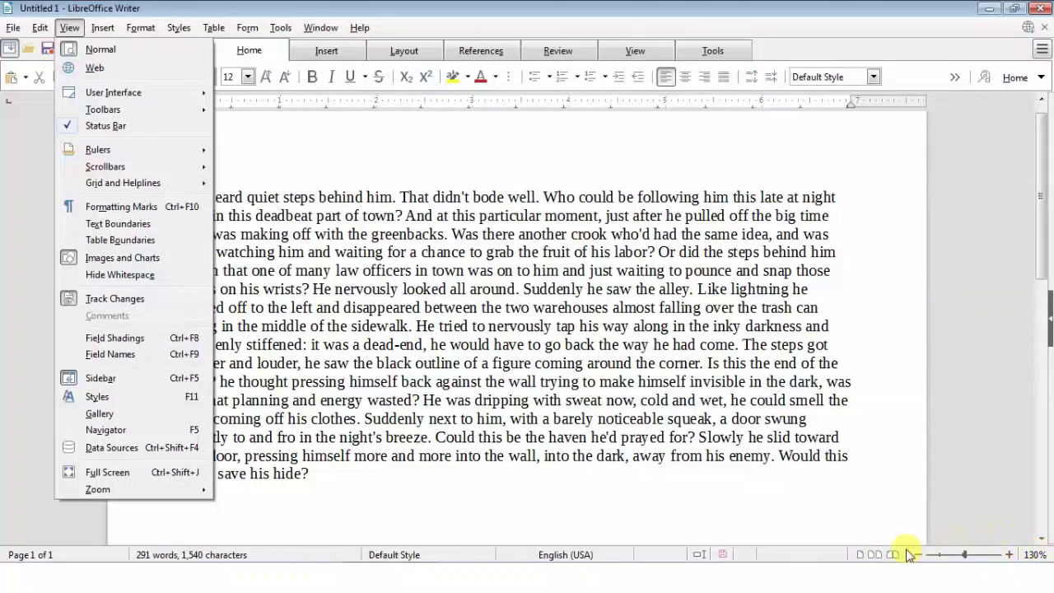
Step: Zoom in on the story, then zoom back out to 130%
click(1009, 554)
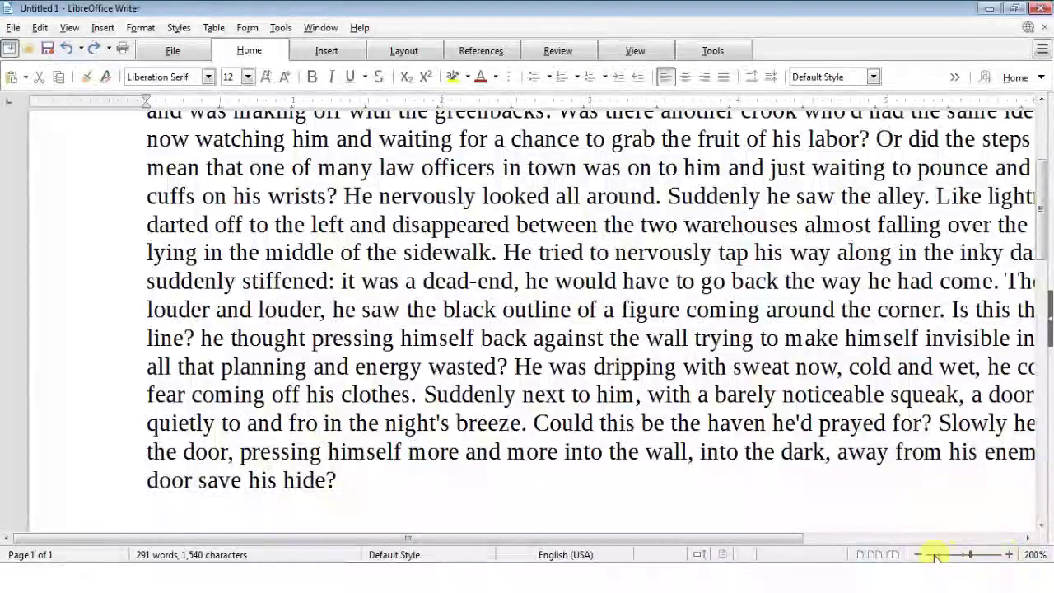
click(919, 554)
click(919, 554)
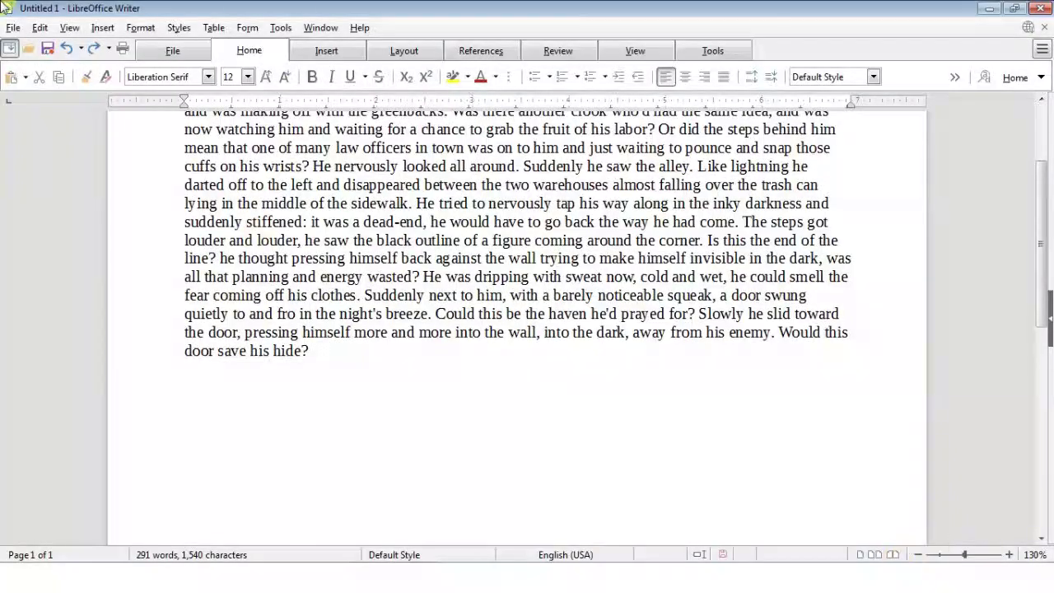
Step: Hide the status bar, then show it again
click(69, 27)
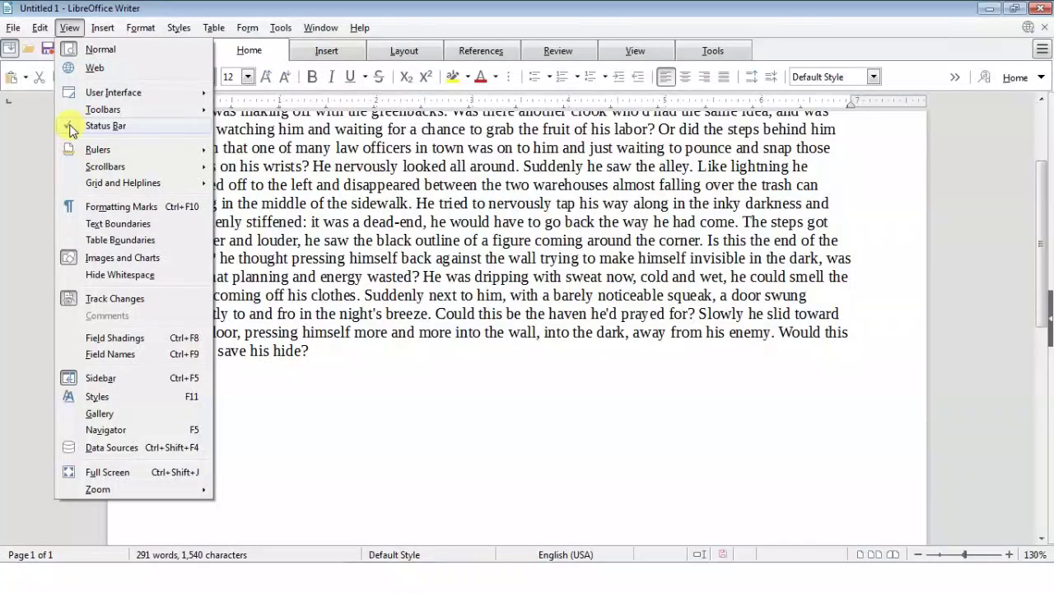
click(71, 128)
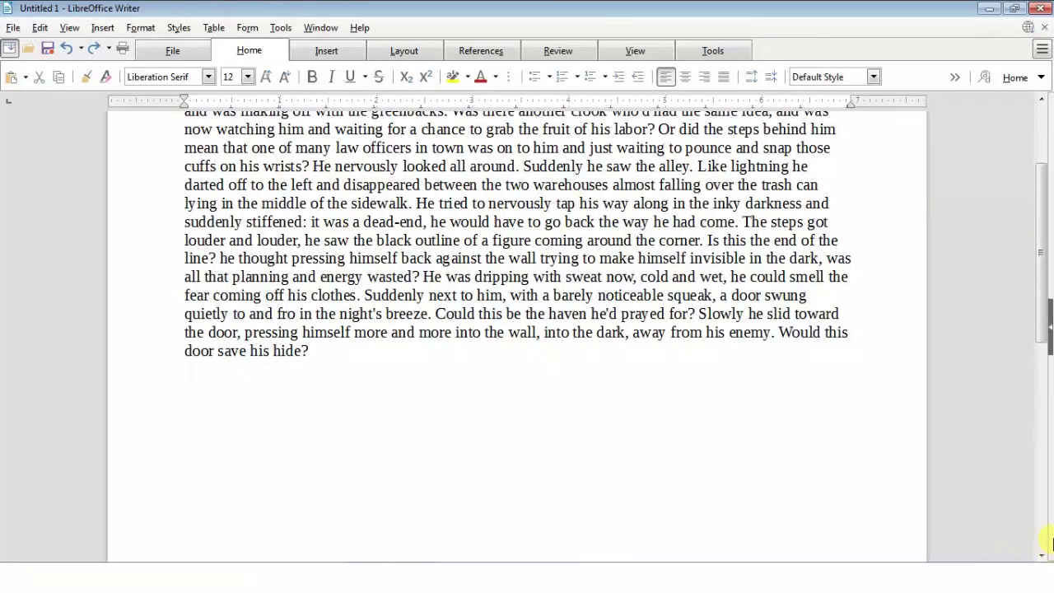
click(74, 35)
click(100, 124)
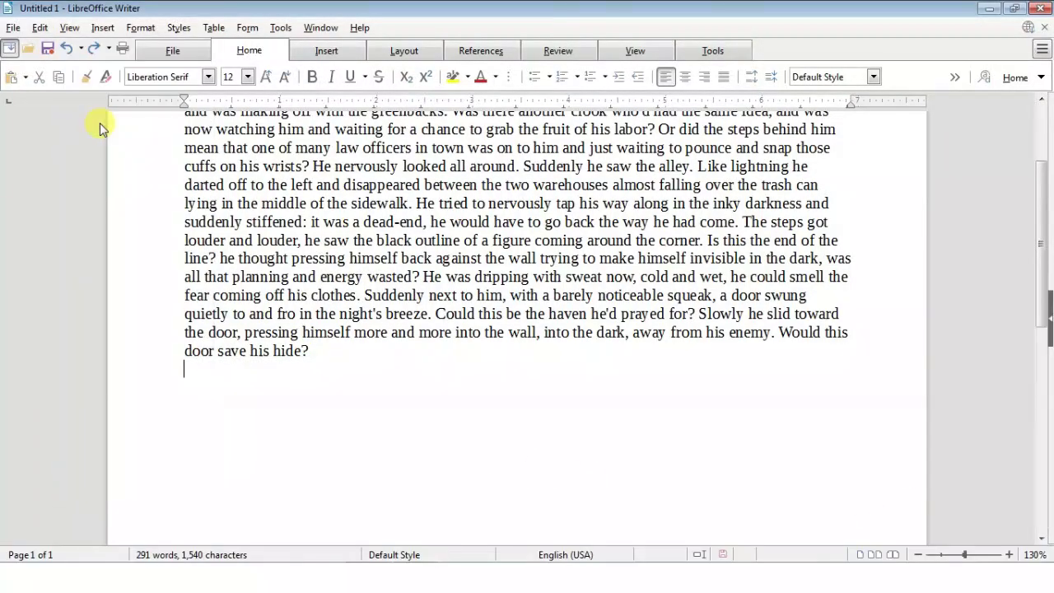
click(74, 34)
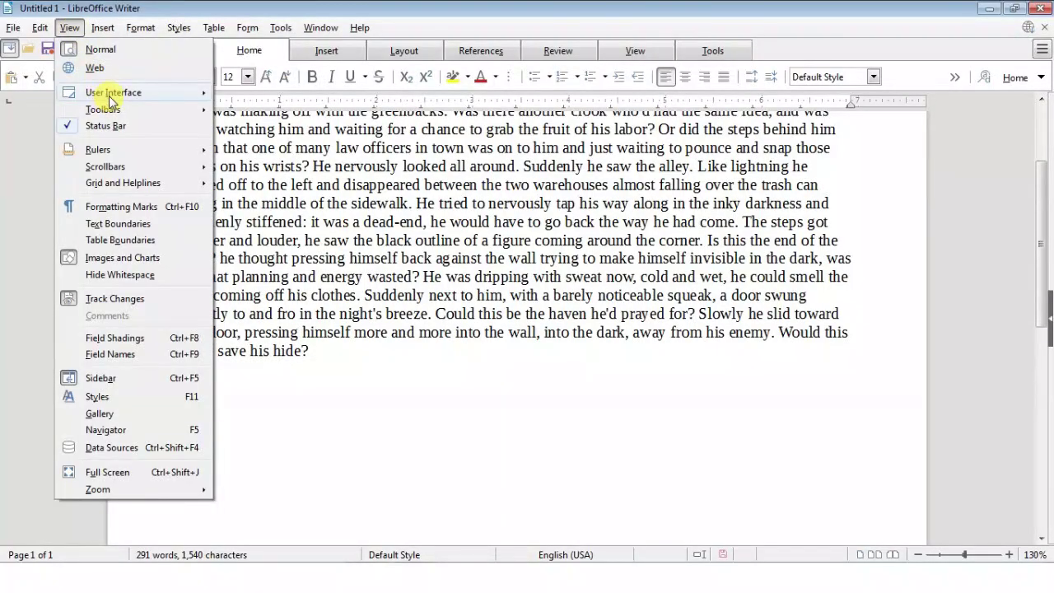
Step: Switch the interface to the Standard Toolbar layout and review the Rulers options without changes
mouse_move(167, 97)
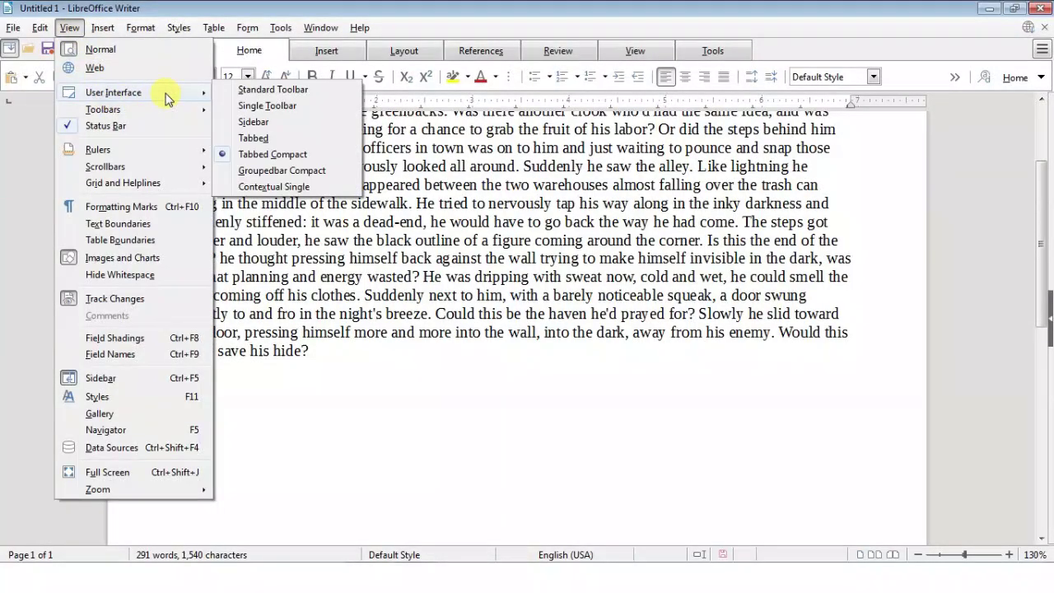
click(244, 97)
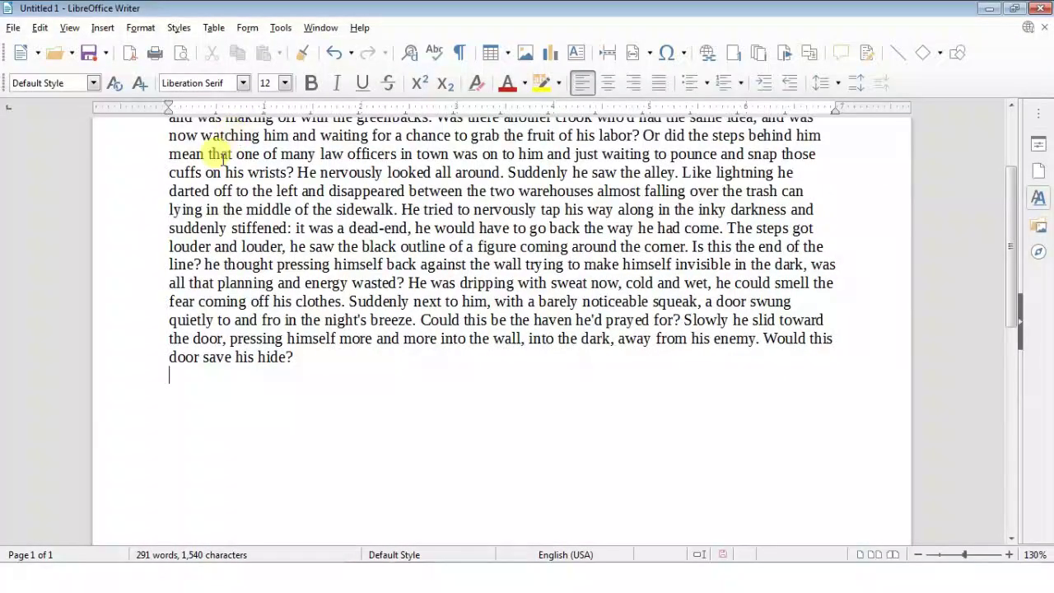
click(69, 28)
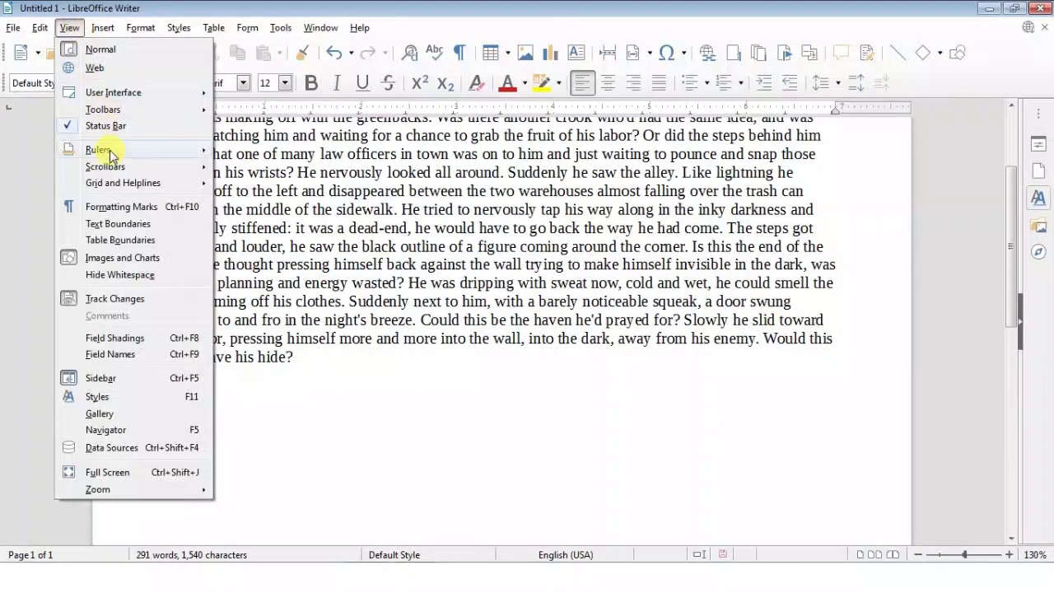
mouse_move(112, 155)
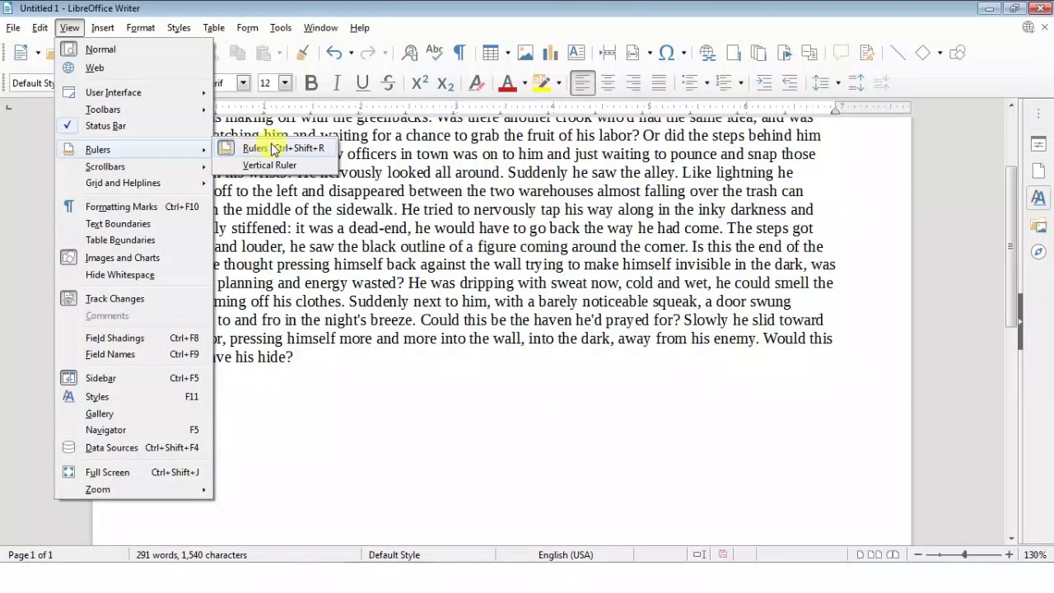
click(298, 118)
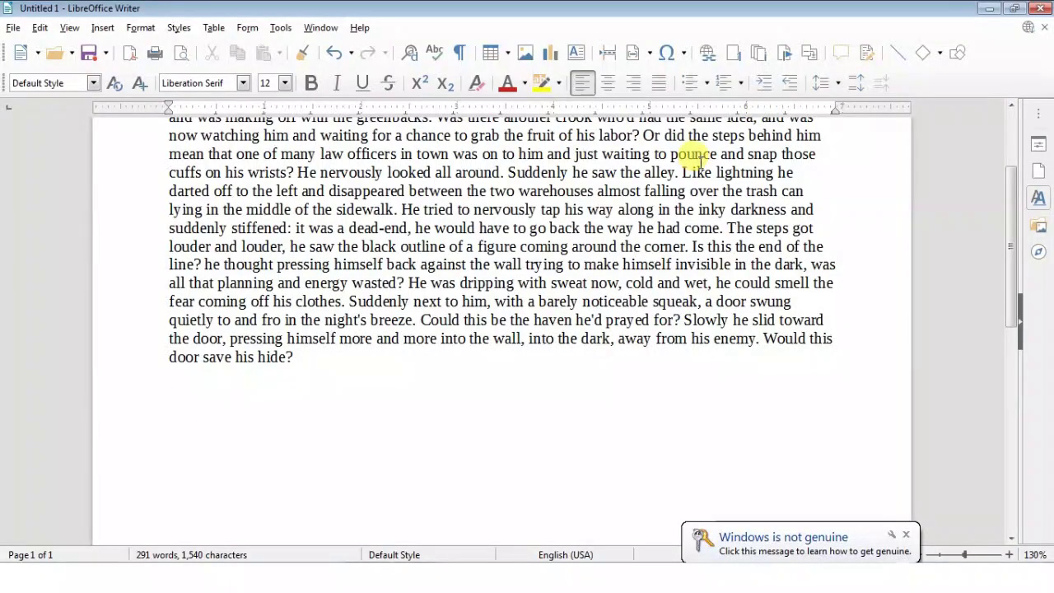
Step: Dismiss the 'Windows is not genuine' balloon and cancel the Software Licensing dialog
click(906, 533)
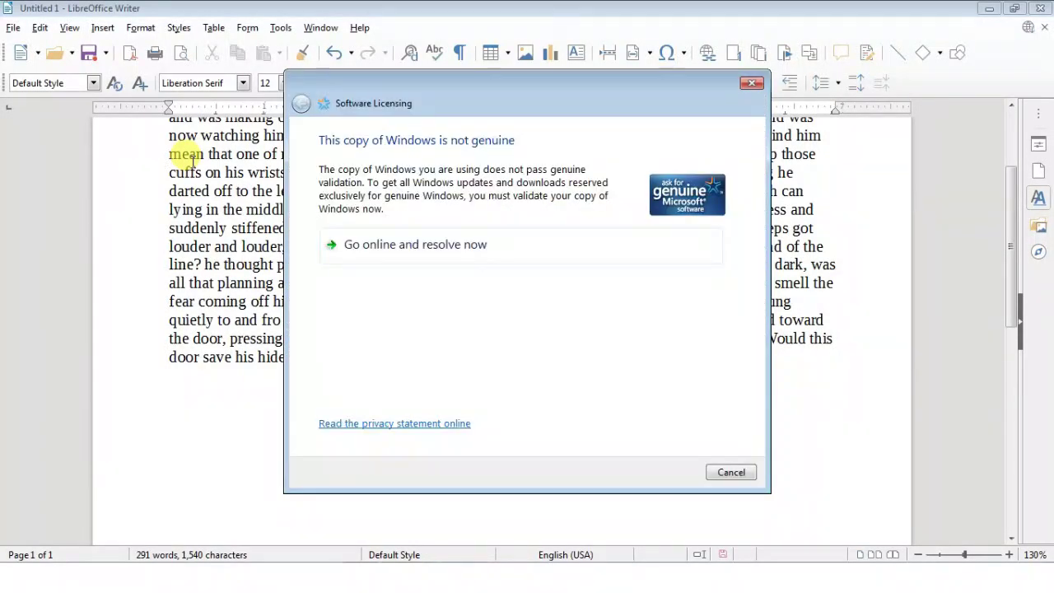
click(732, 472)
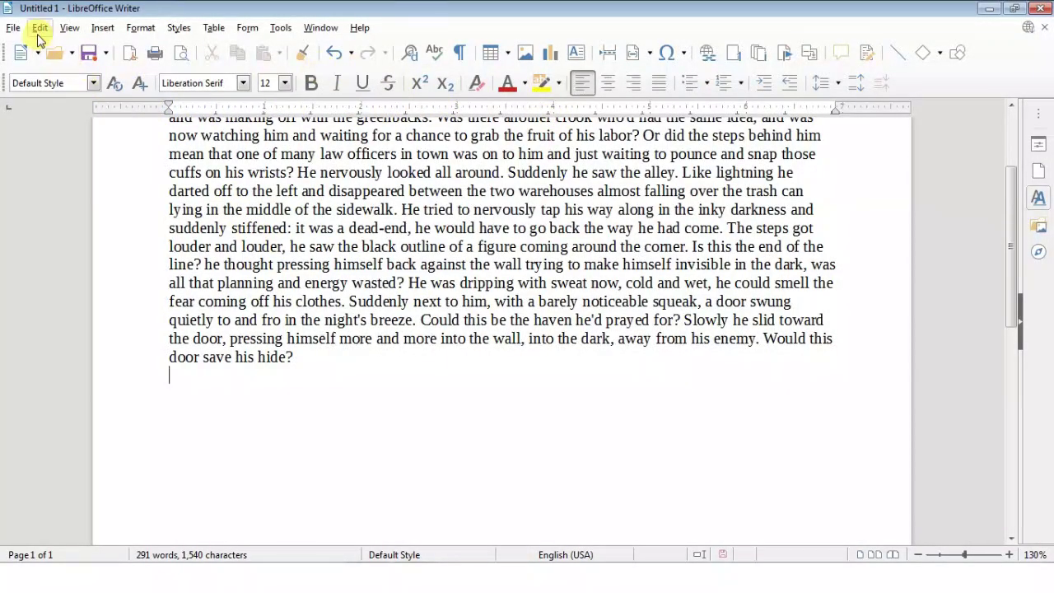
Step: Toggle the horizontal ruler off and back on, then turn on the vertical ruler
click(69, 30)
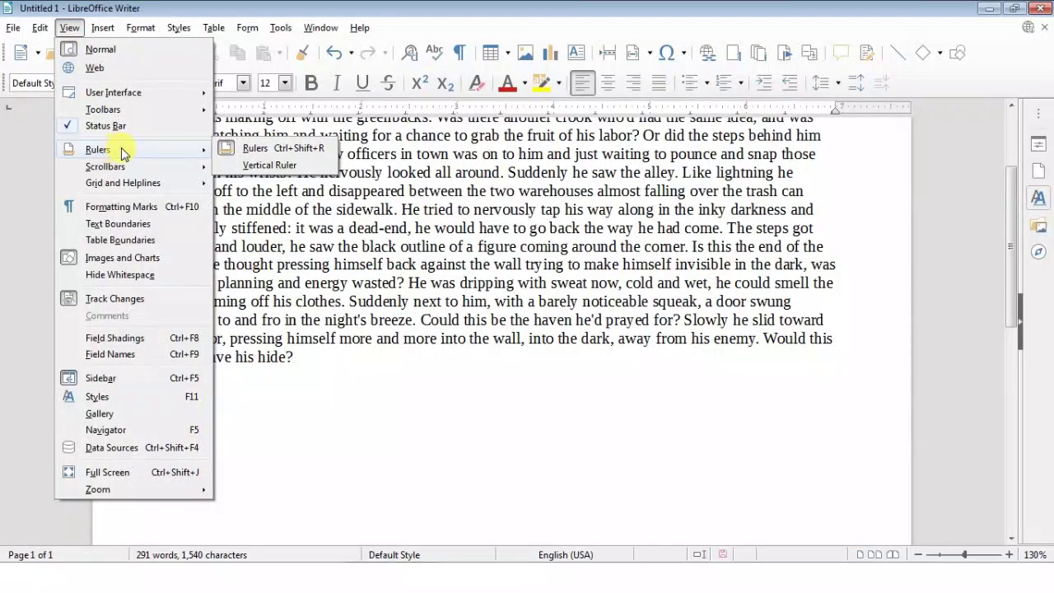
click(247, 148)
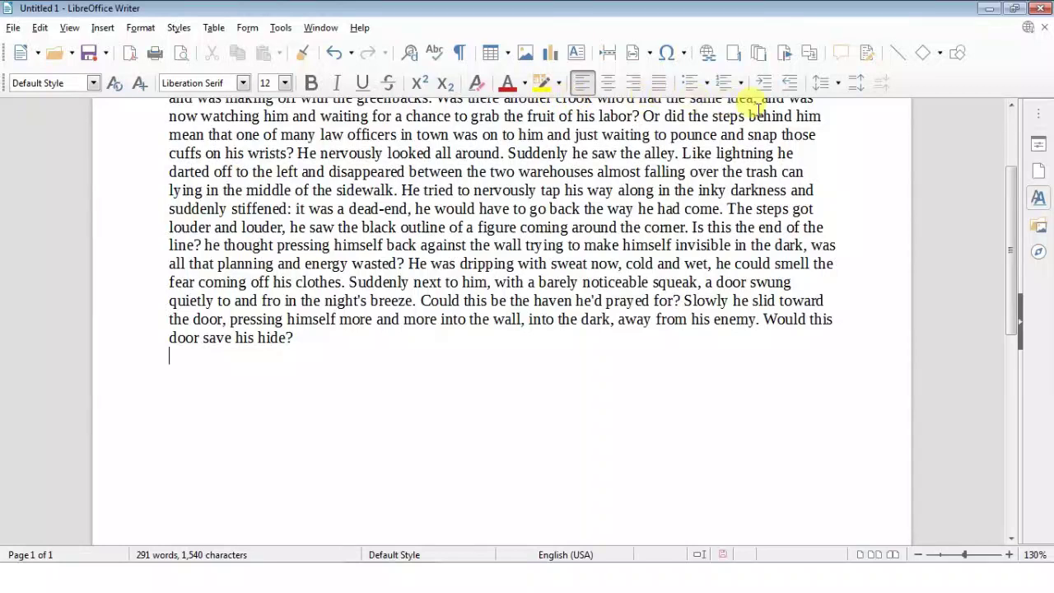
click(70, 28)
mouse_move(135, 149)
click(290, 147)
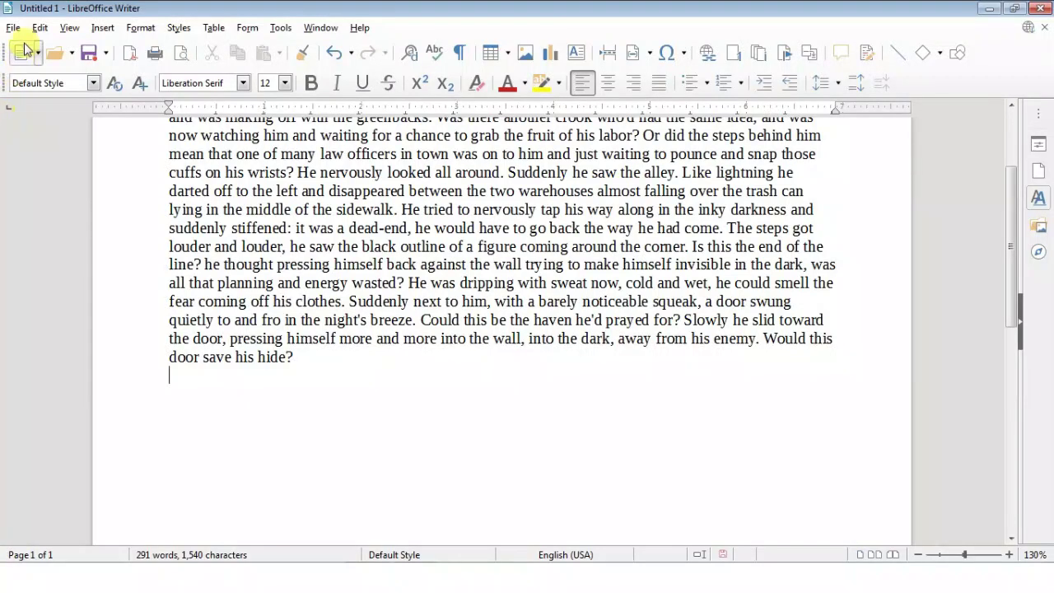
click(69, 27)
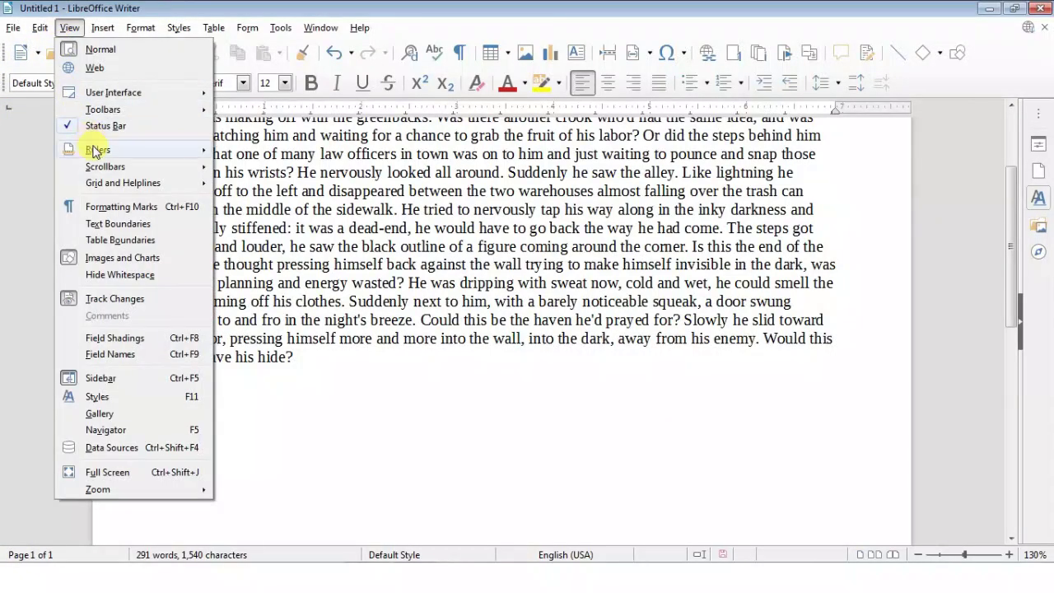
mouse_move(94, 149)
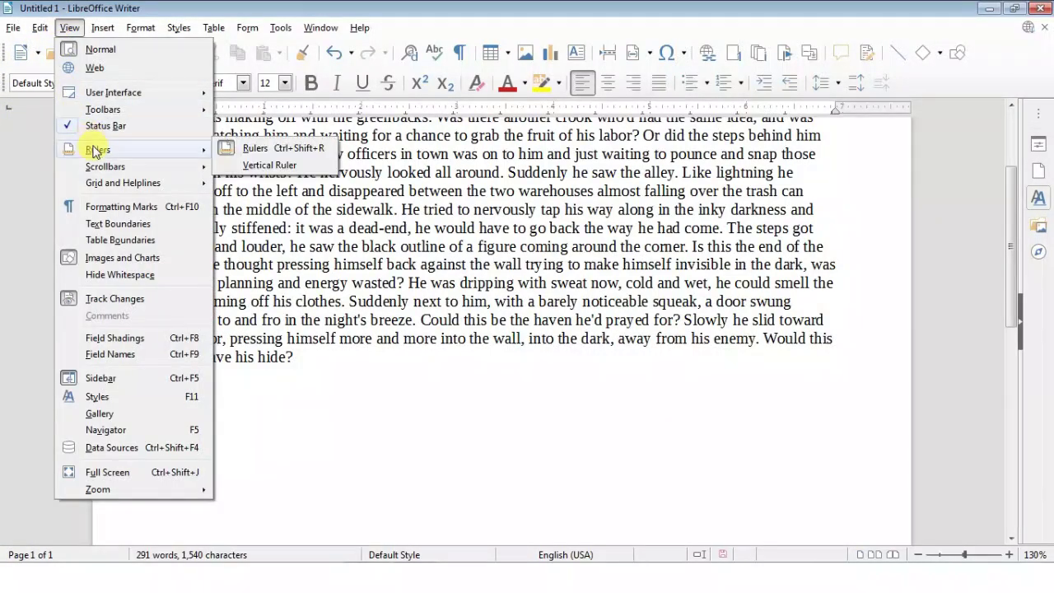
click(284, 166)
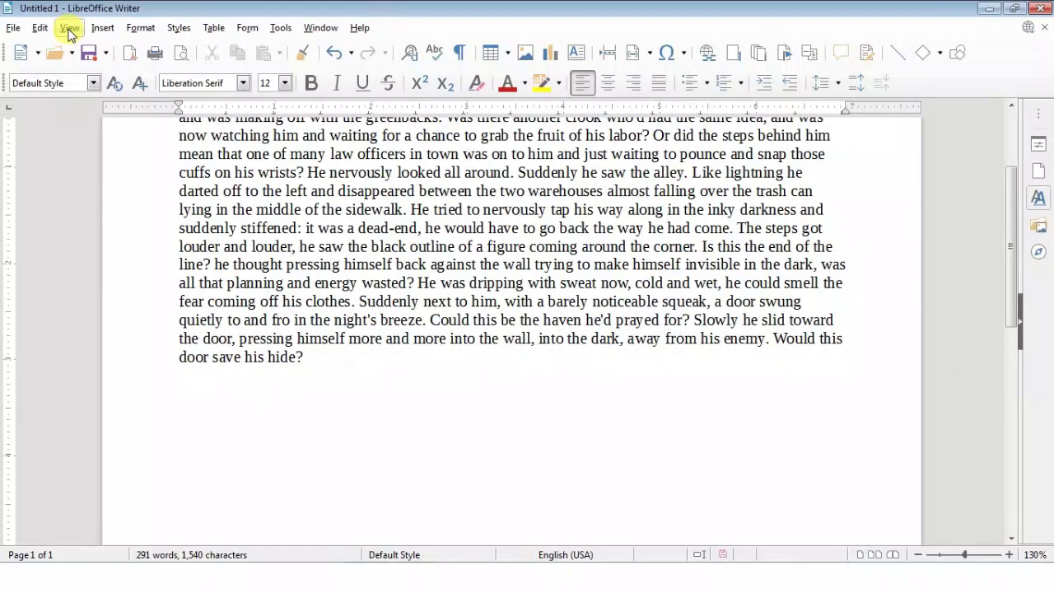
Step: Look through the View options and dismiss them without changing anything
click(70, 31)
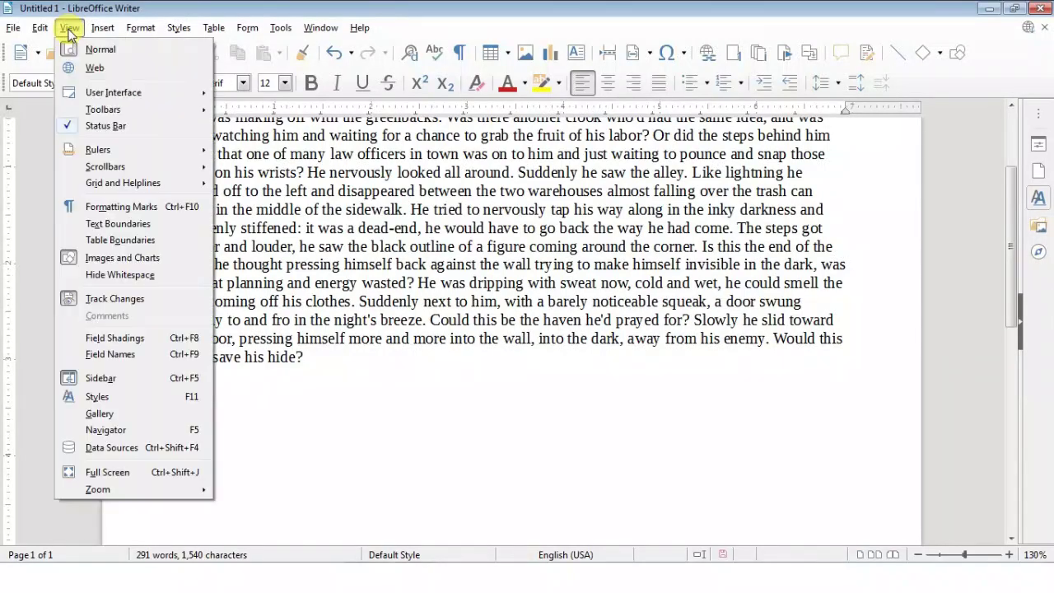
mouse_move(102, 175)
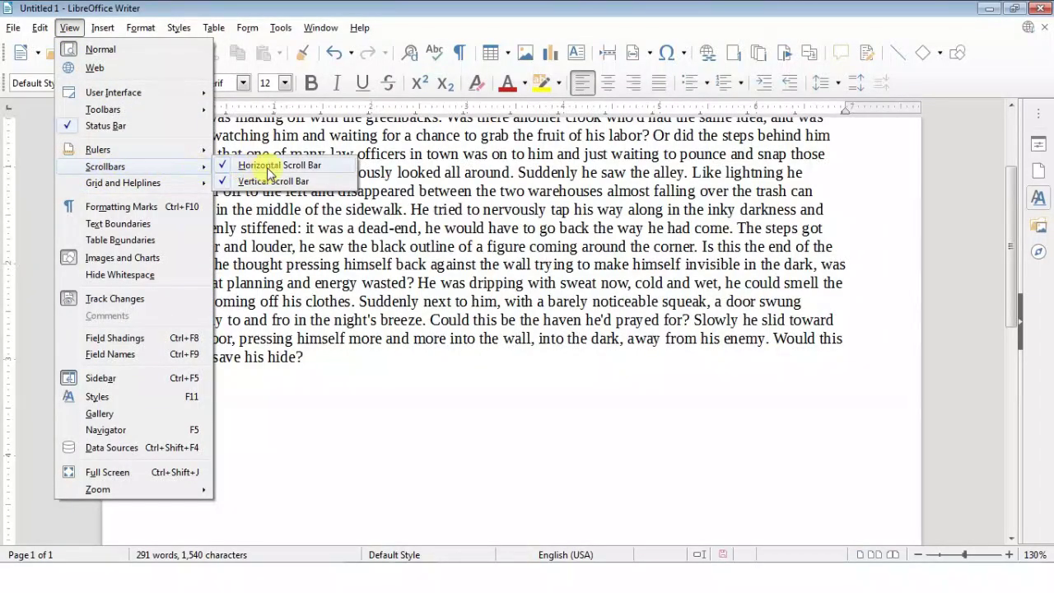
click(1011, 202)
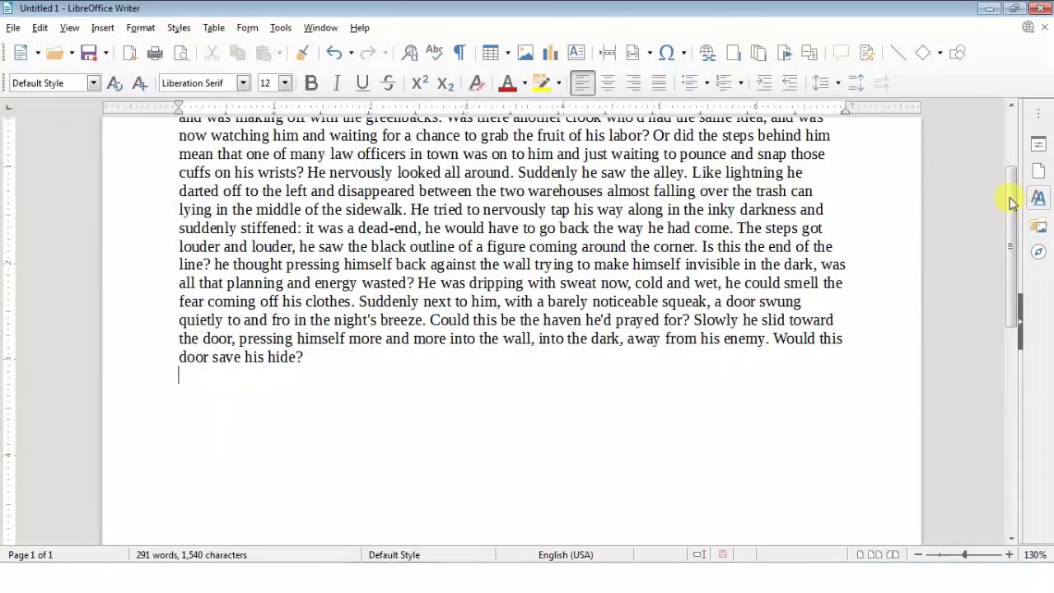
mouse_move(1012, 202)
mouse_down()
mouse_move(1021, 426)
mouse_move(988, 177)
mouse_move(994, 128)
mouse_up()
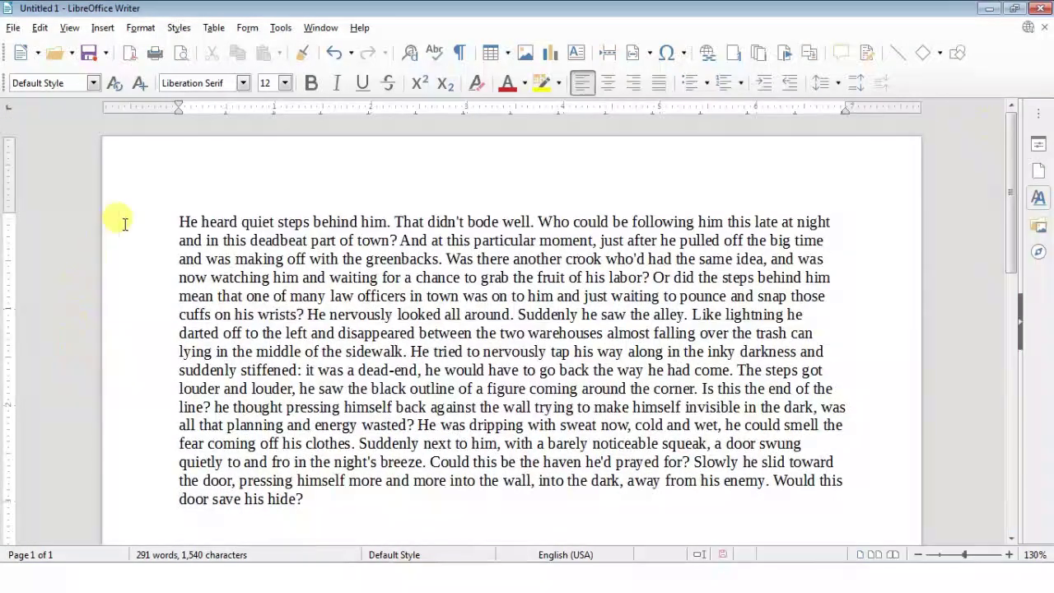
Step: Copy the story, paste it after itself, and zoom the page to 548%
drag(138, 212, 377, 514)
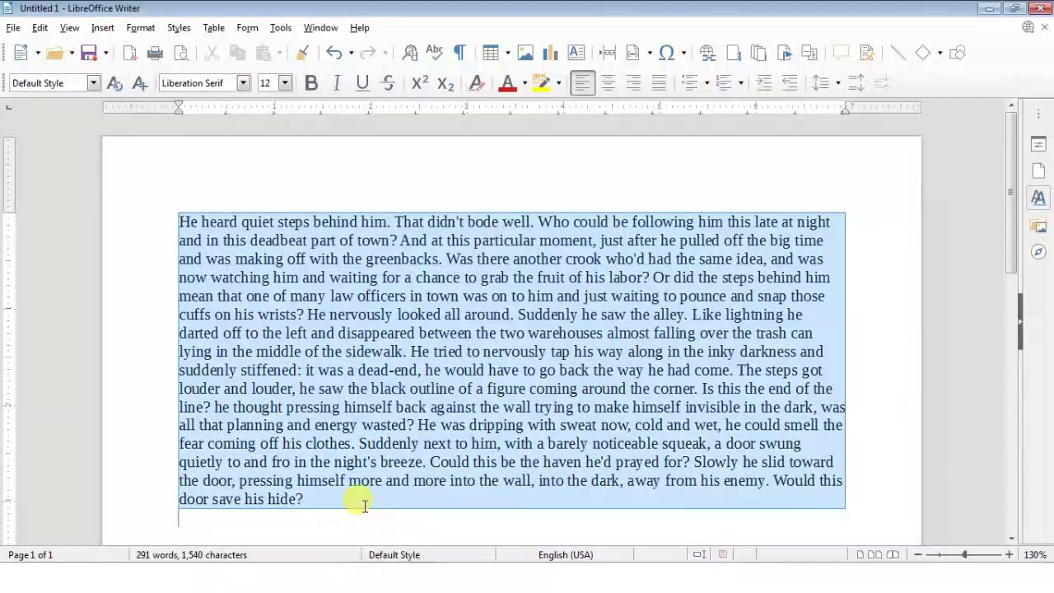
key(ctrl+c)
click(364, 496)
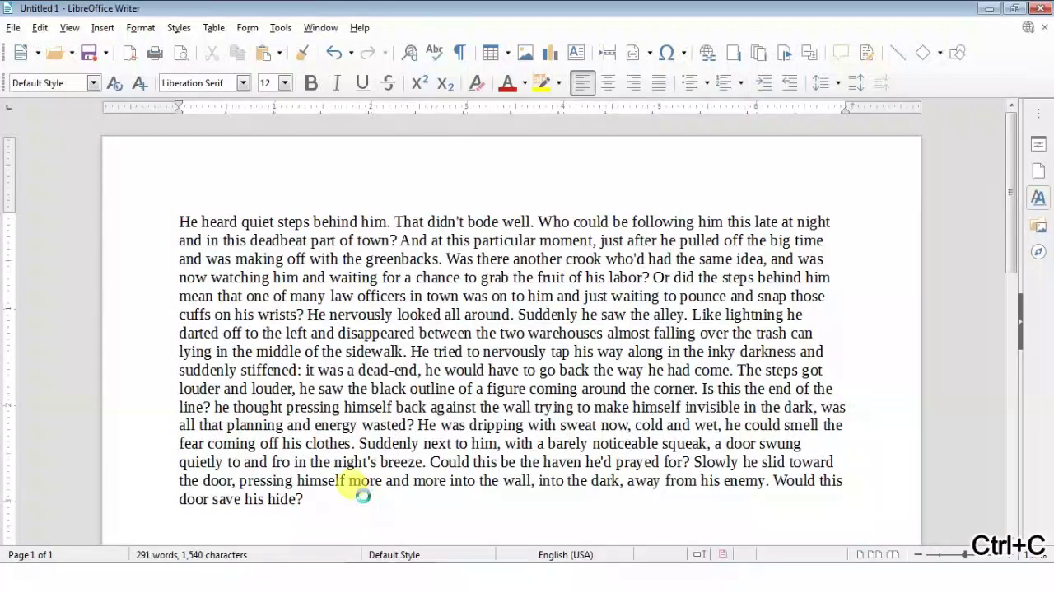
key(ctrl+v)
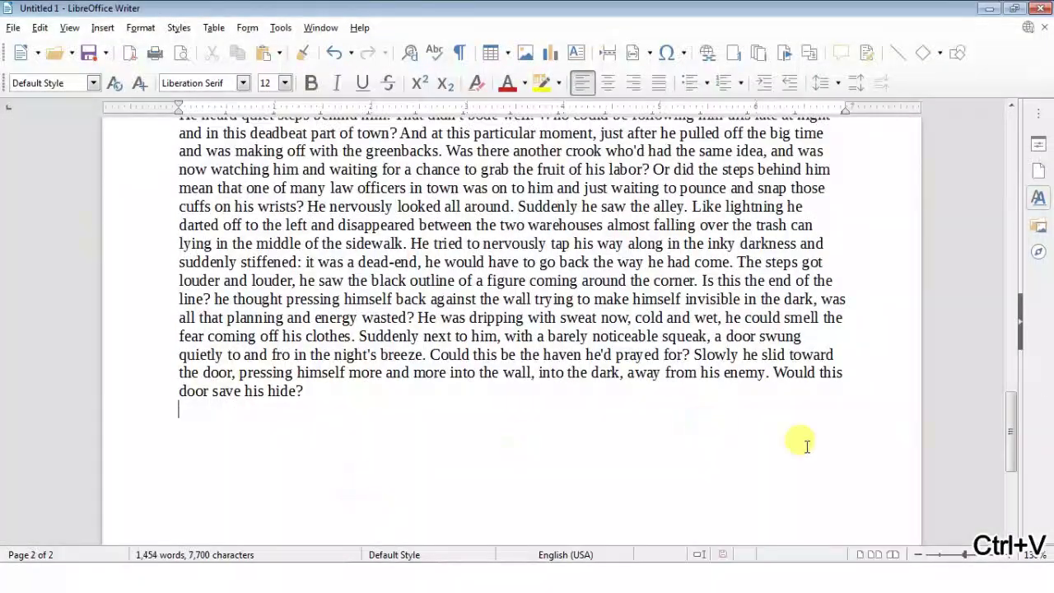
click(999, 554)
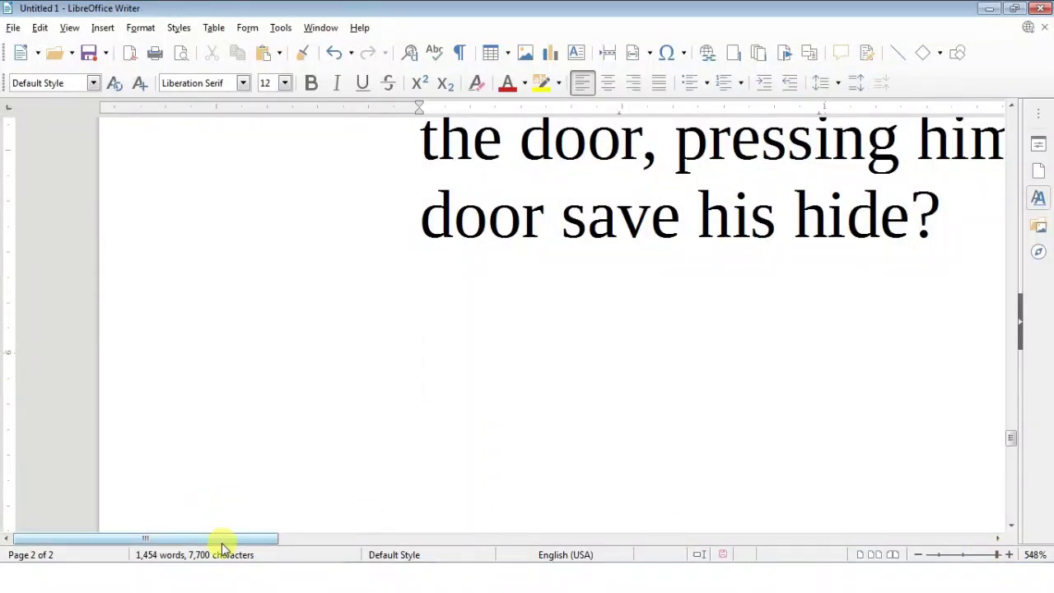
mouse_move(223, 542)
mouse_down()
mouse_move(915, 537)
mouse_move(703, 517)
mouse_move(122, 499)
mouse_up()
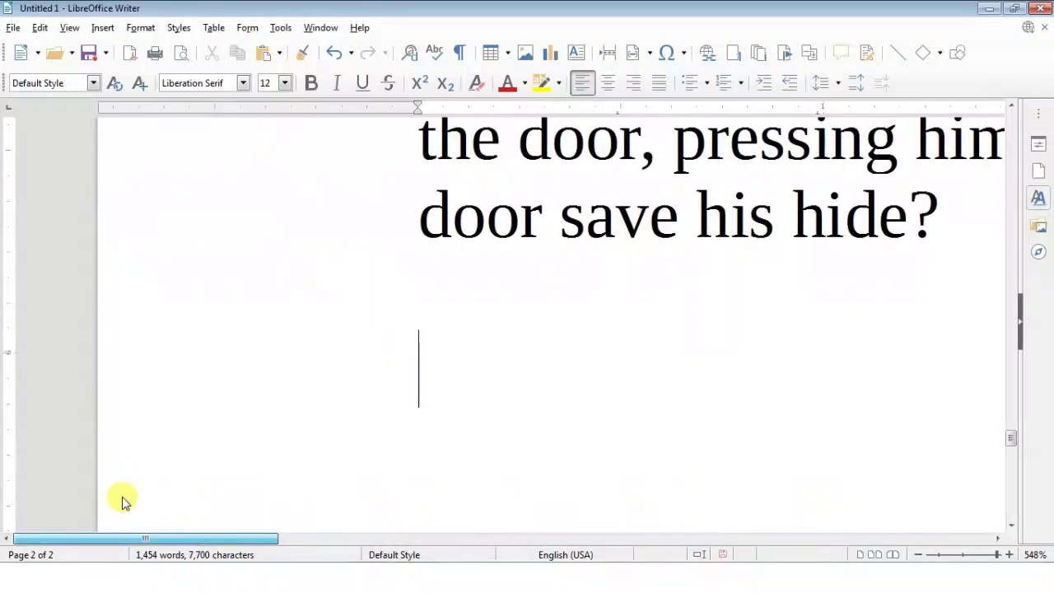
Step: Hide and restore the horizontal scroll bar, then zoom out to 310%
click(71, 33)
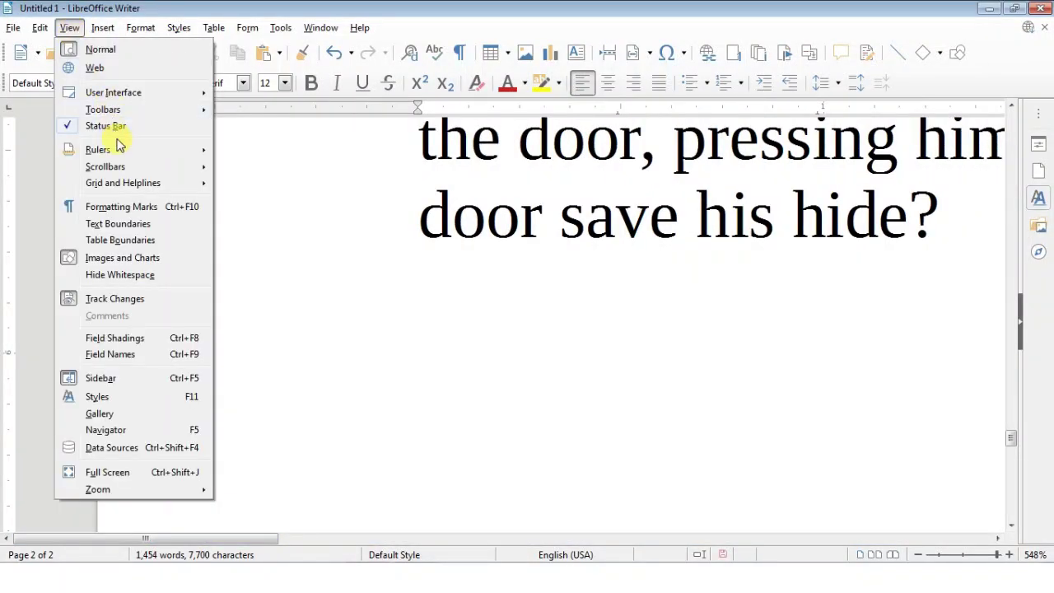
mouse_move(110, 166)
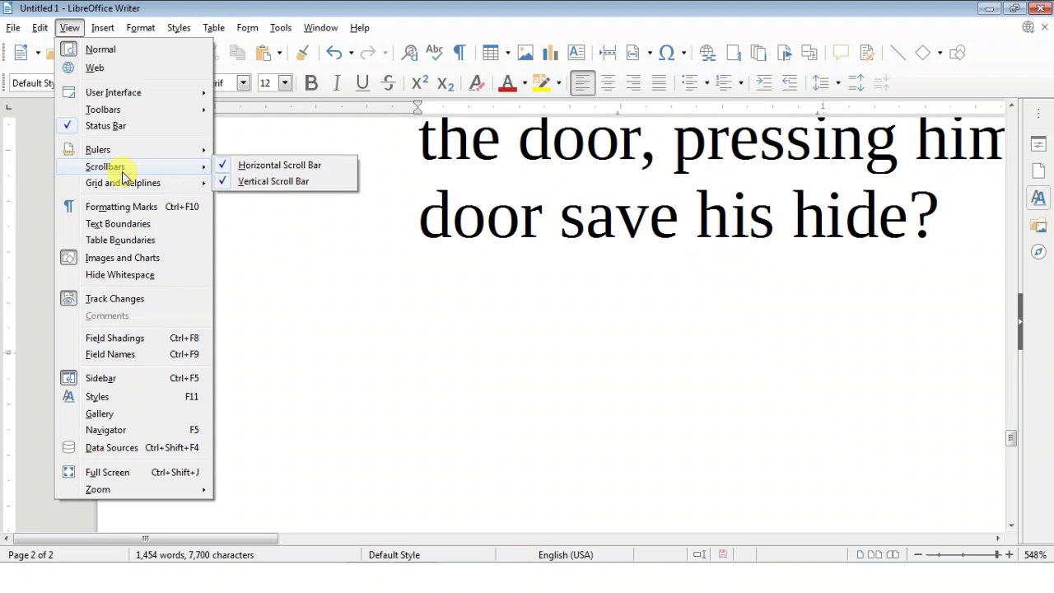
click(258, 166)
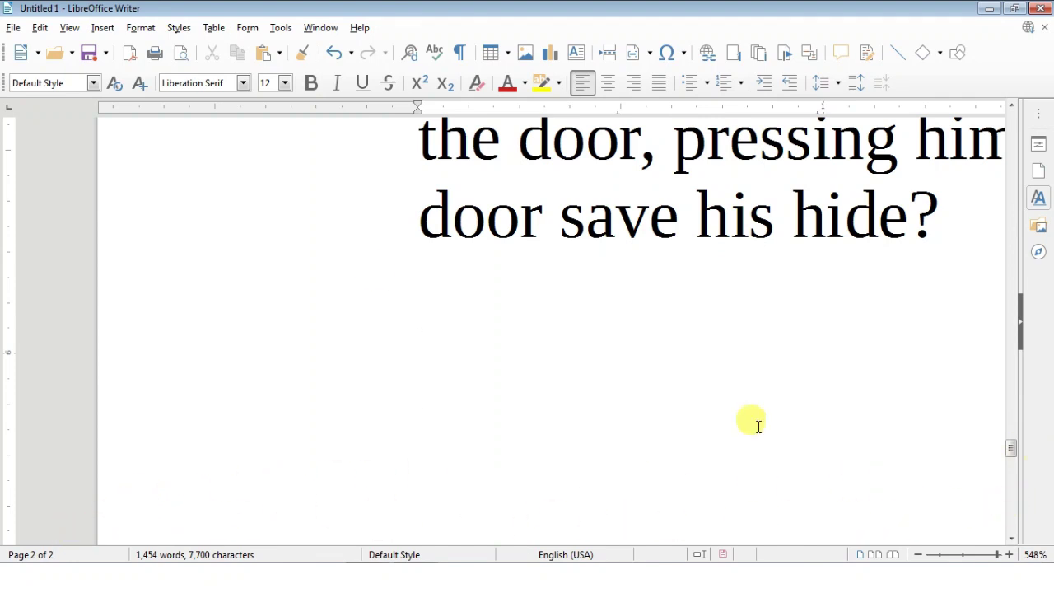
click(69, 27)
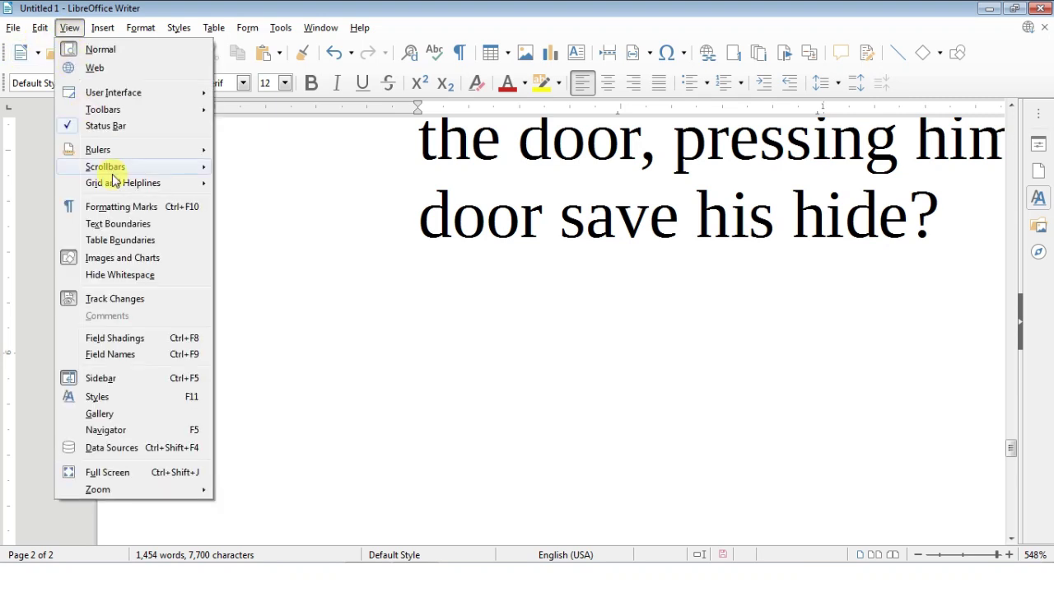
mouse_move(161, 169)
click(266, 164)
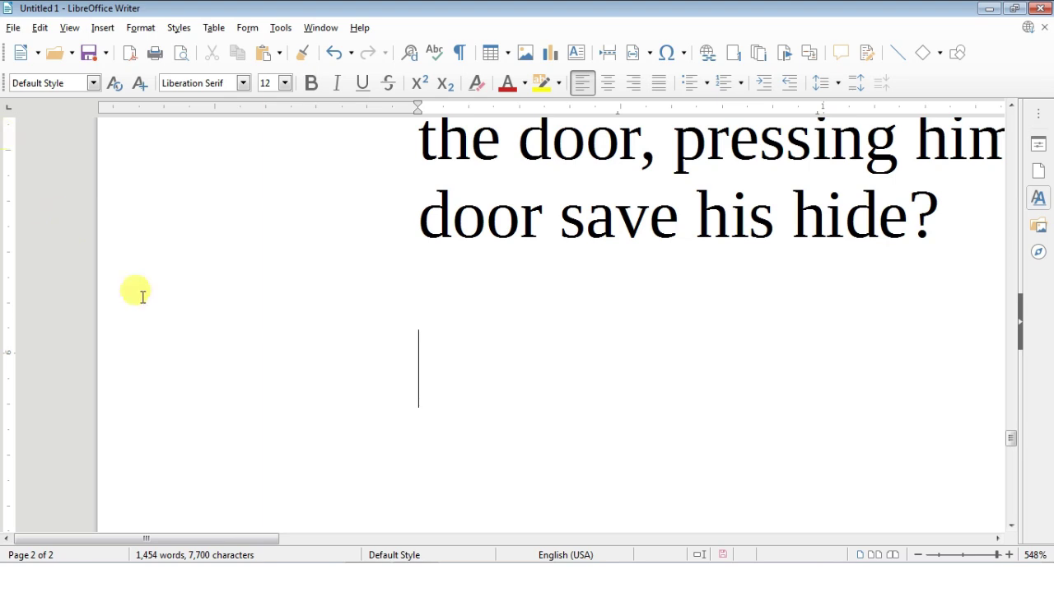
click(917, 555)
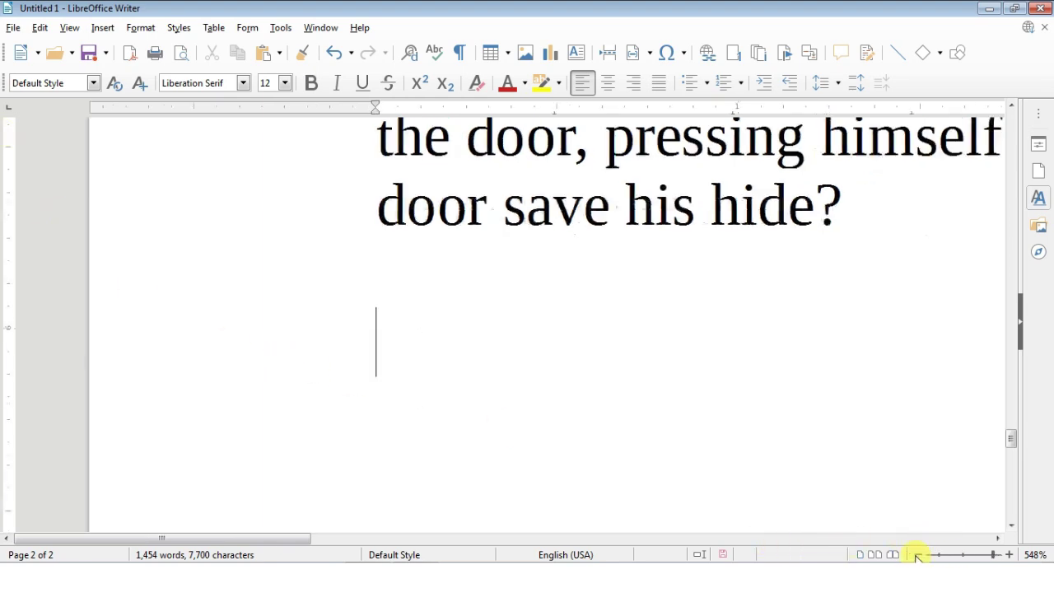
click(917, 555)
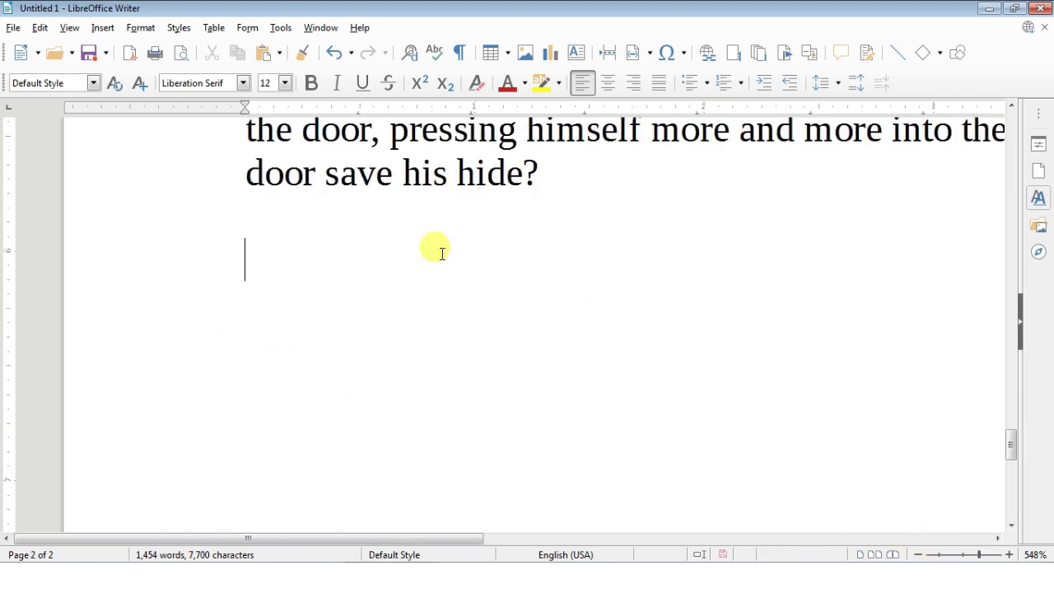
Step: Turn off the vertical scroll bar and check the Scrollbars settings
click(69, 30)
mouse_move(124, 151)
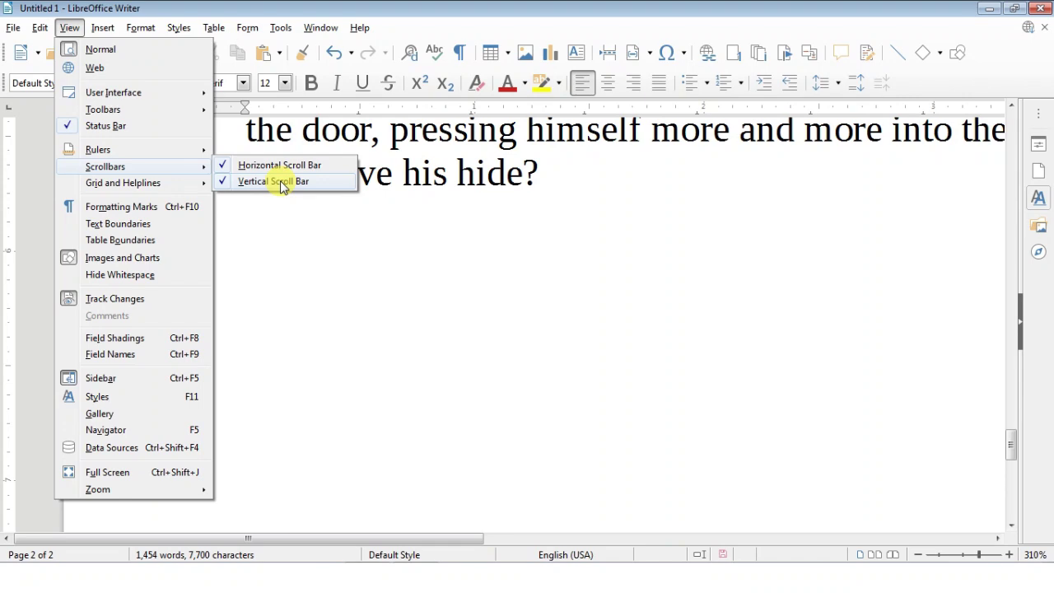
click(280, 182)
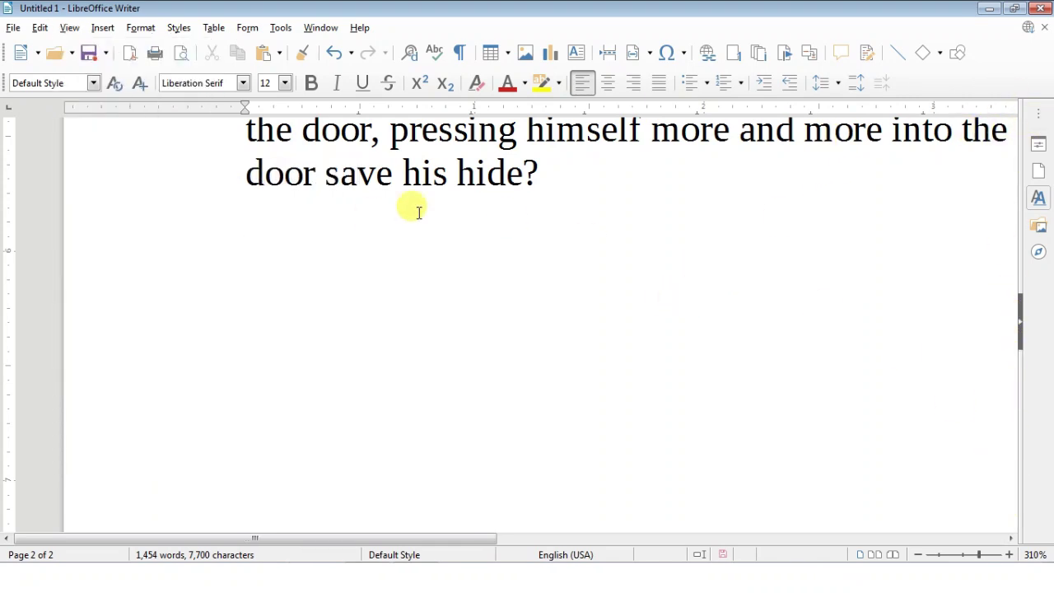
click(70, 27)
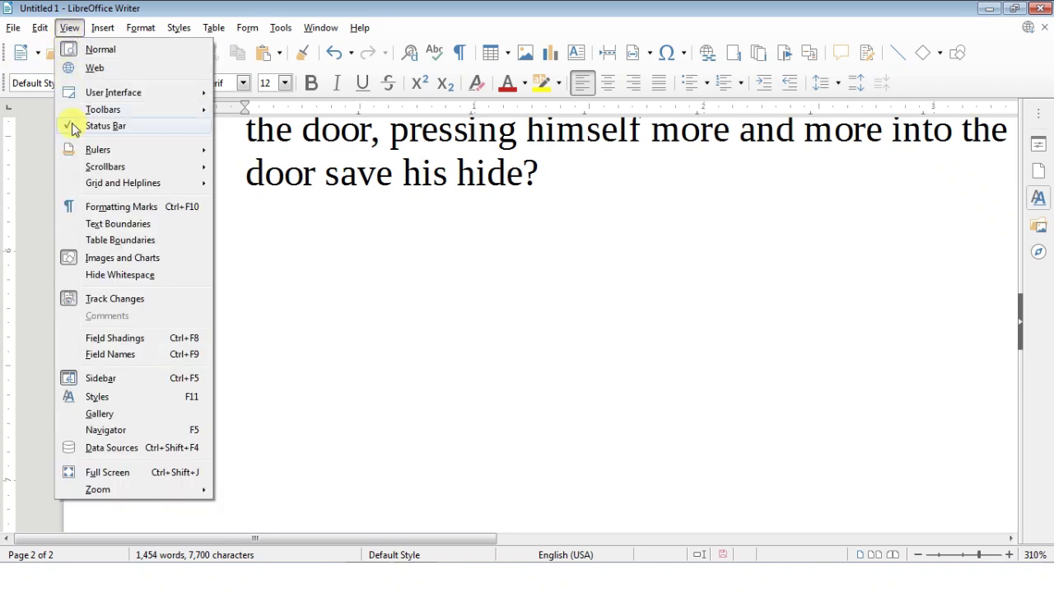
mouse_move(124, 170)
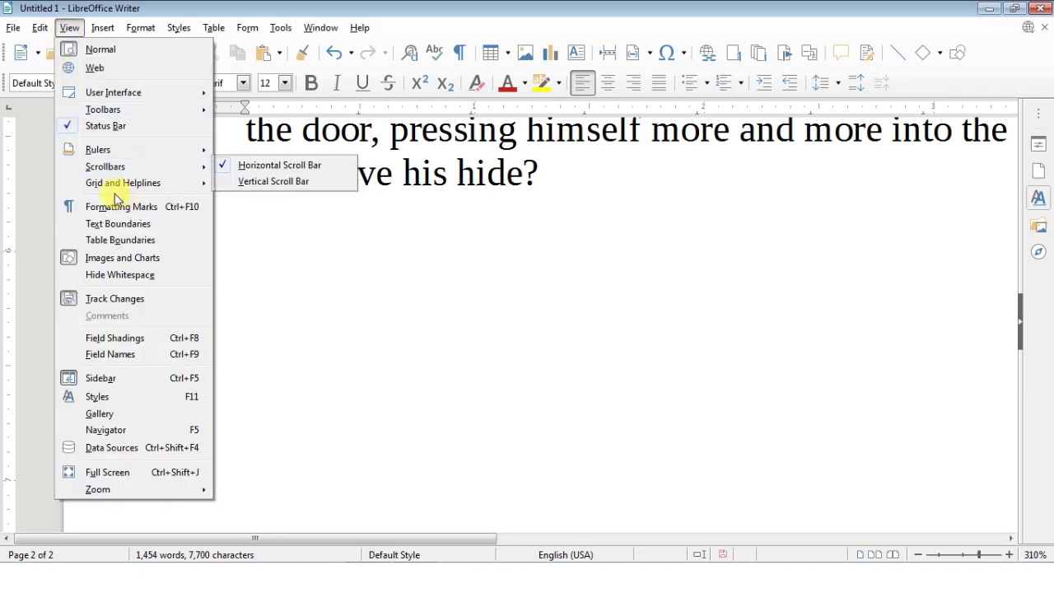
mouse_move(115, 189)
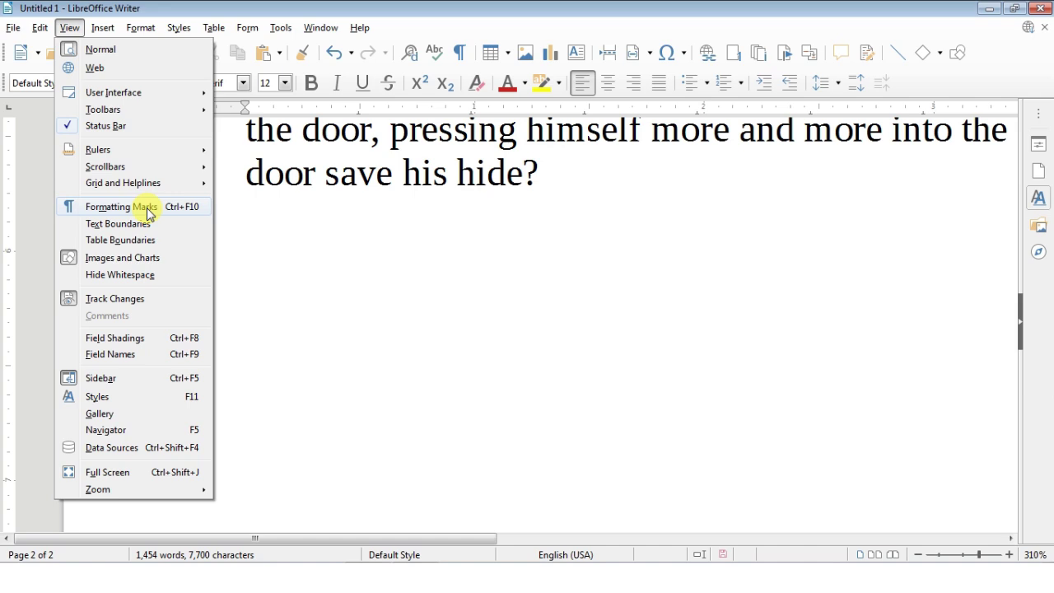
Step: Turn on formatting marks to reveal paragraph and space symbols in the story
click(149, 212)
scroll(251, 311, up, 3)
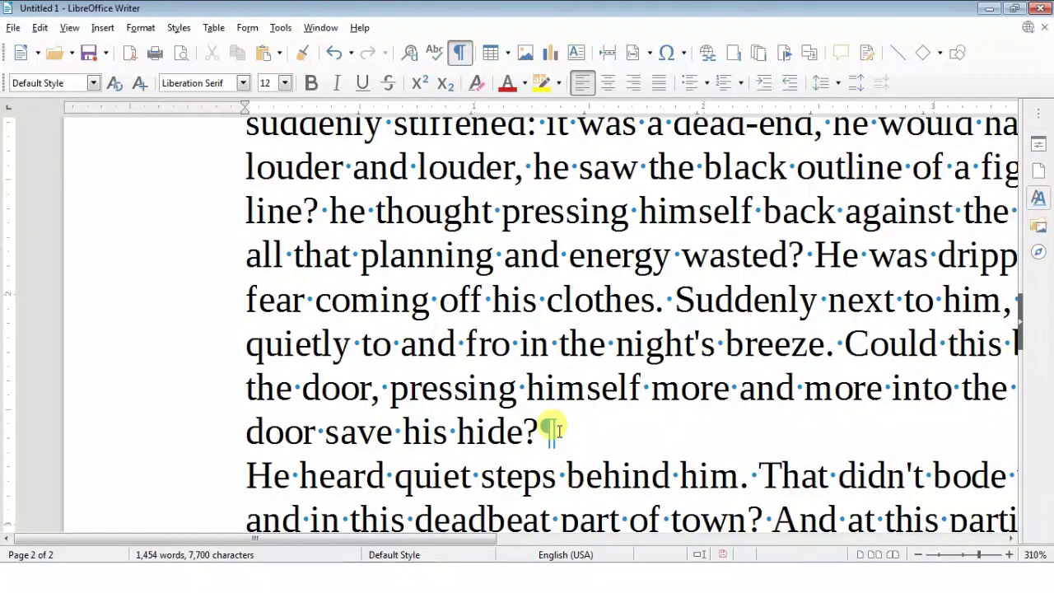
Step: Turn off the display of formatting marks
click(70, 28)
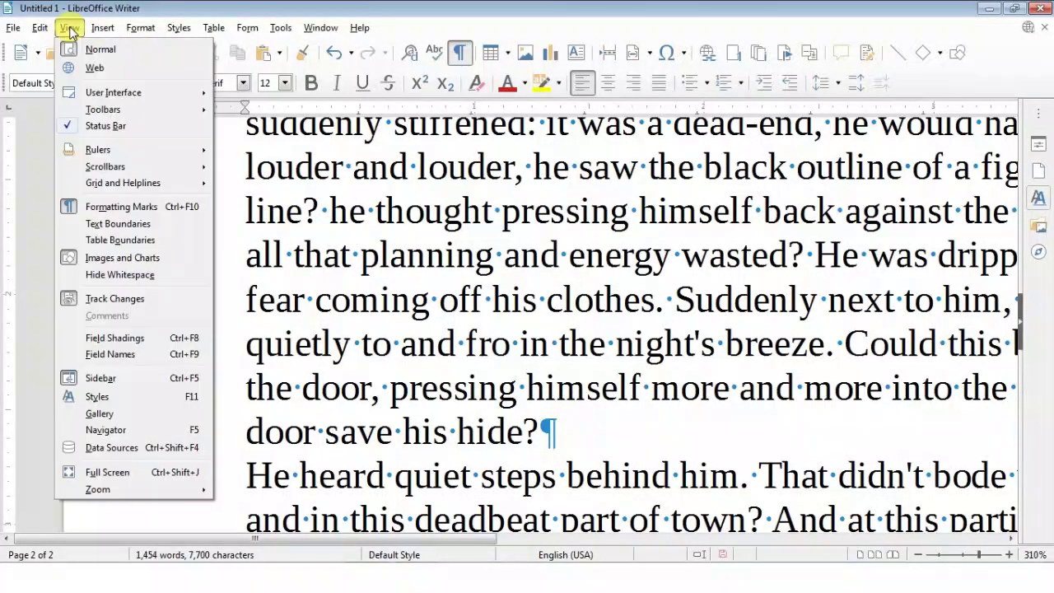
click(121, 207)
scroll(200, 200, up, 5)
scroll(219, 193, down, 5)
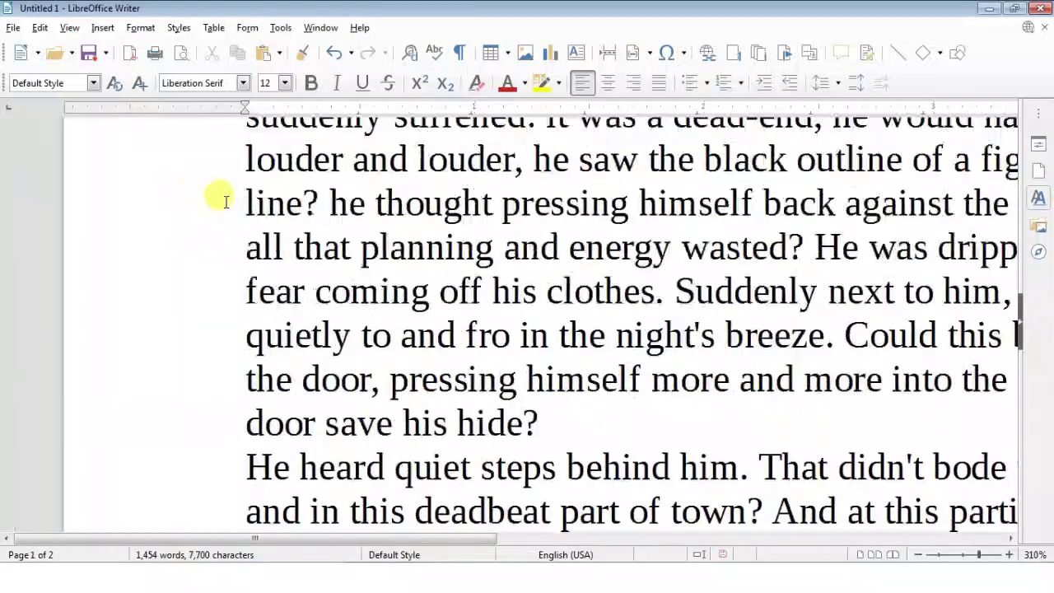
scroll(222, 193, up, 1)
Step: Start the 'He heard quiet steps' paragraph on a new page and zoom out to 160%
key(Delete)
key(ctrl+z)
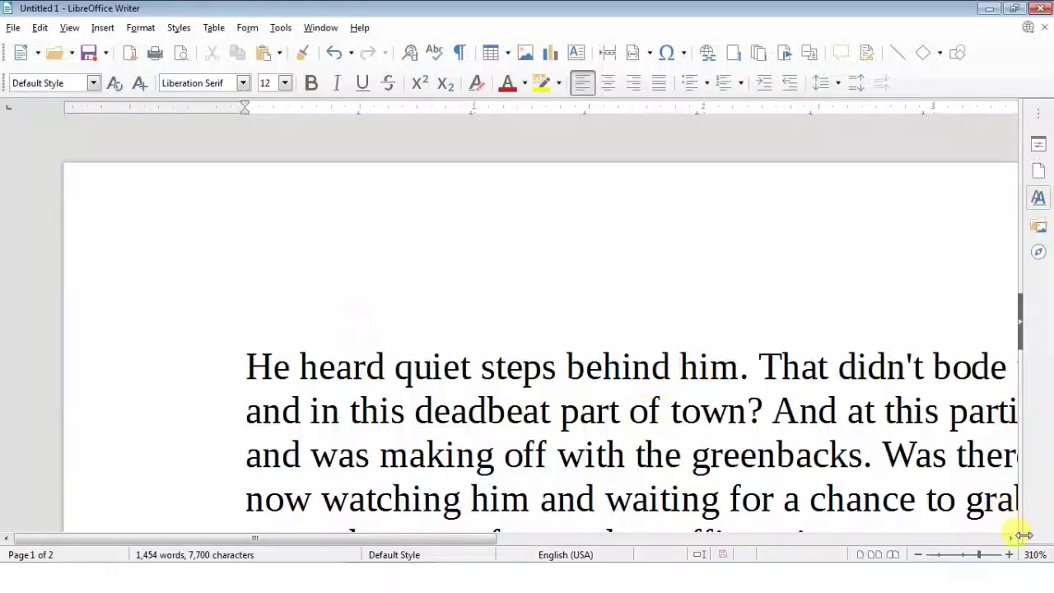
click(918, 555)
click(918, 554)
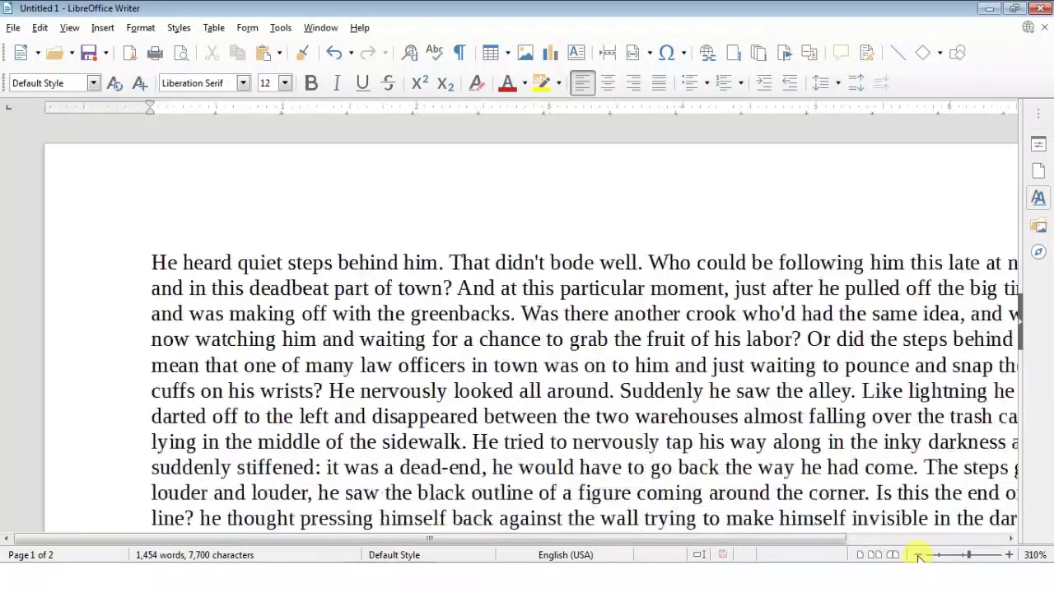
click(918, 554)
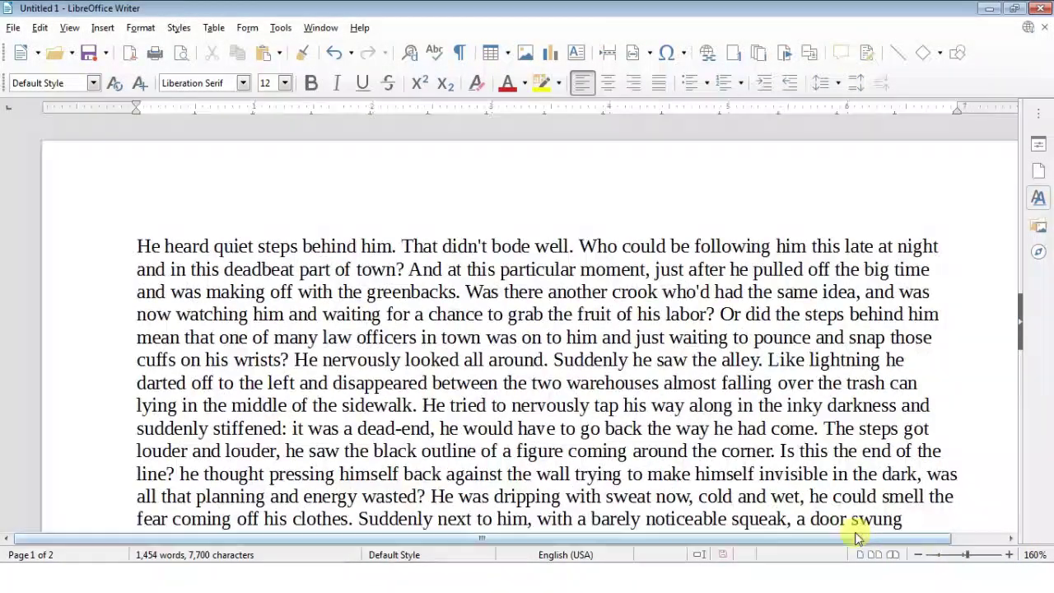
click(69, 28)
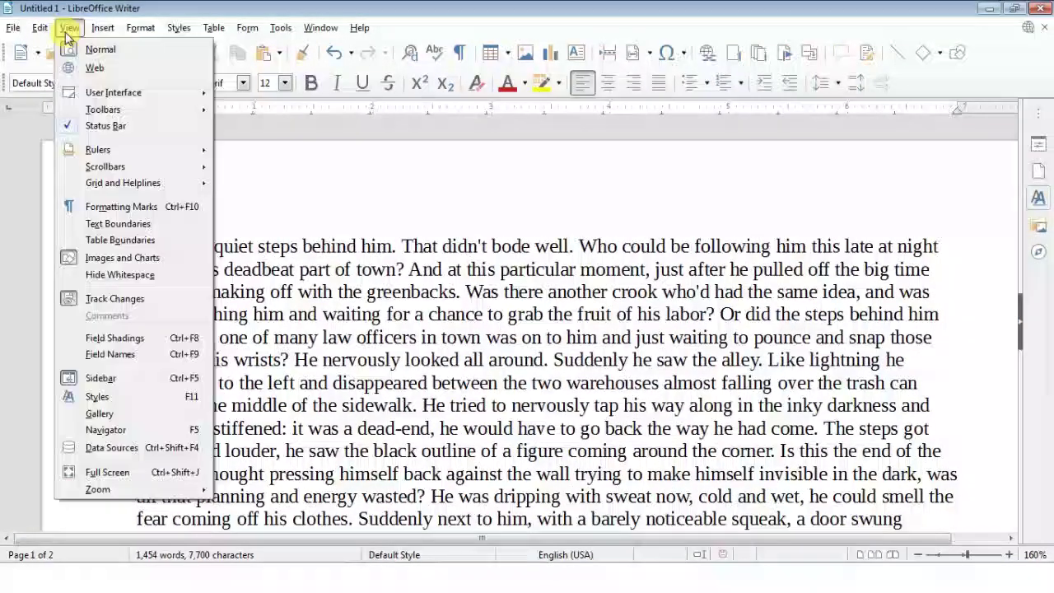
Step: Enable Text Boundaries, toggle them off and on again, then paste and undo a text block
click(130, 227)
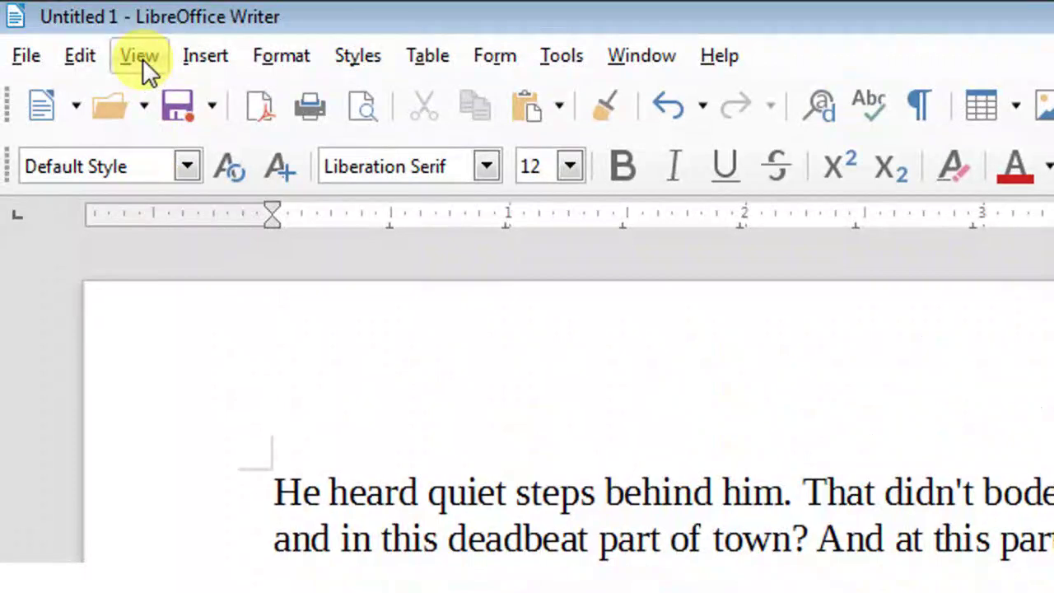
click(142, 58)
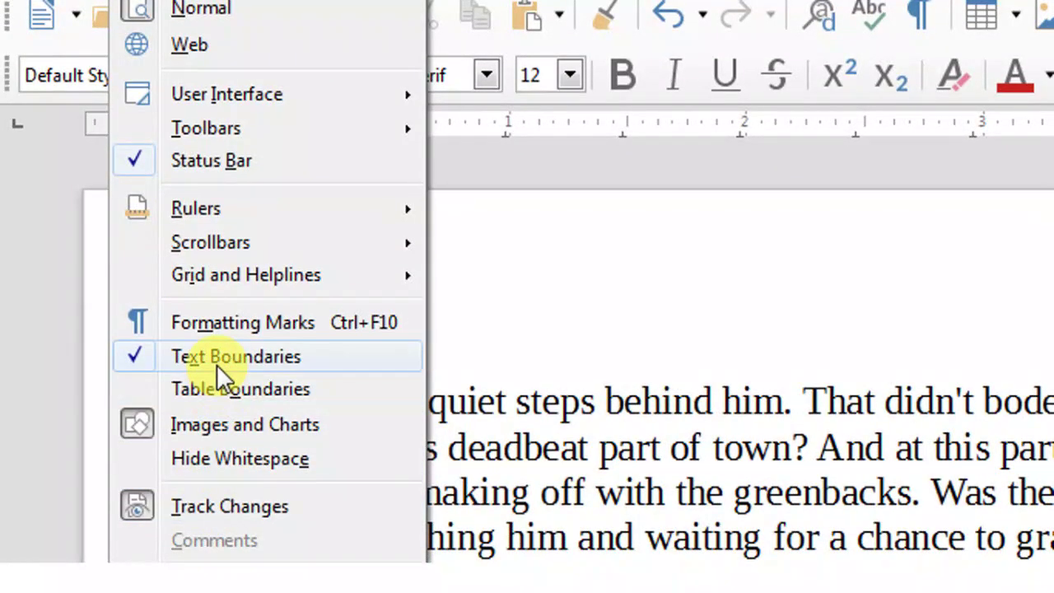
click(217, 362)
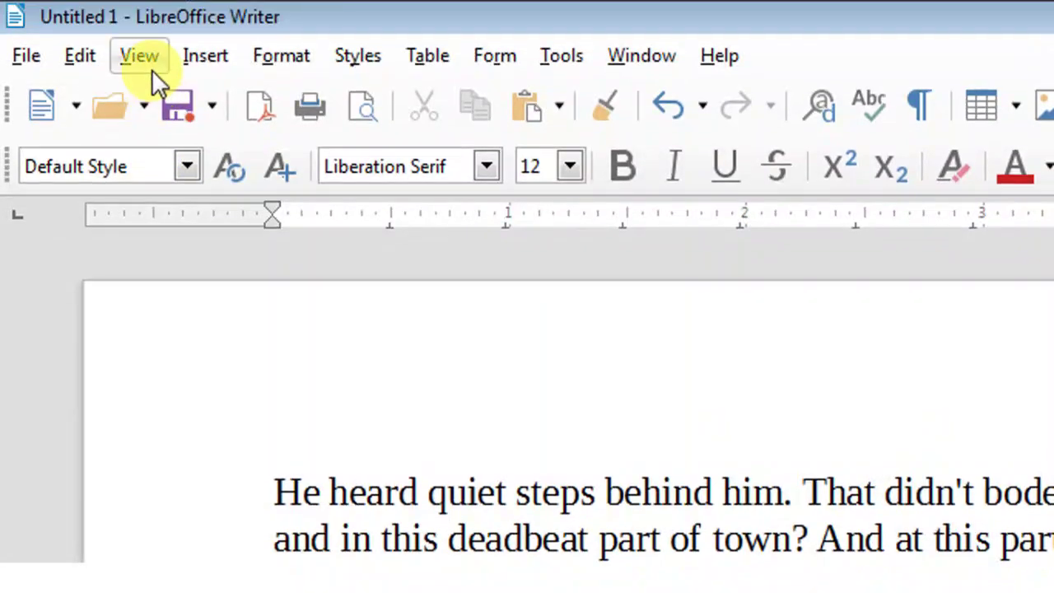
click(150, 64)
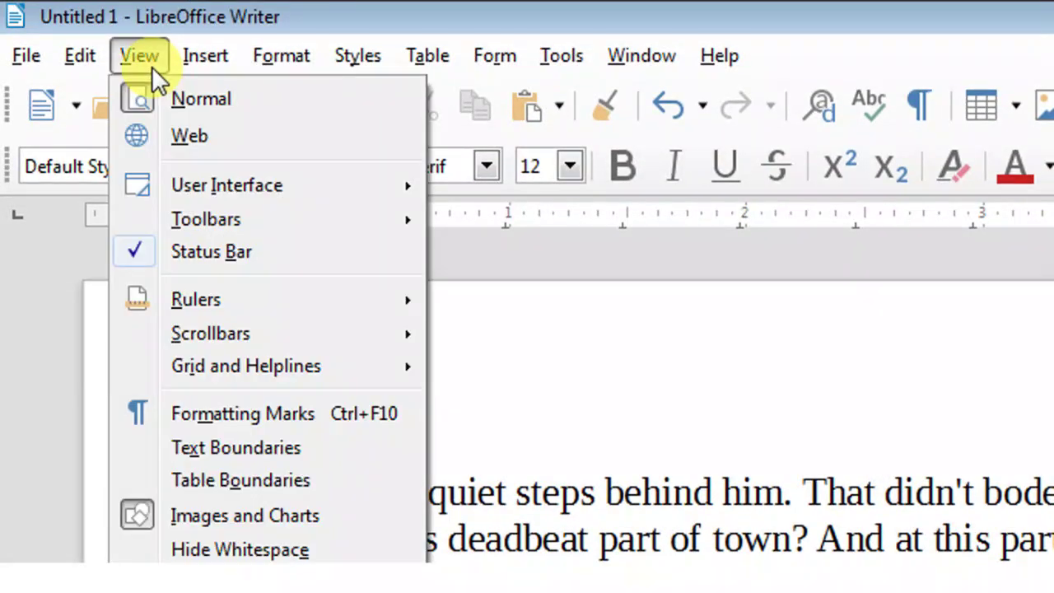
click(245, 438)
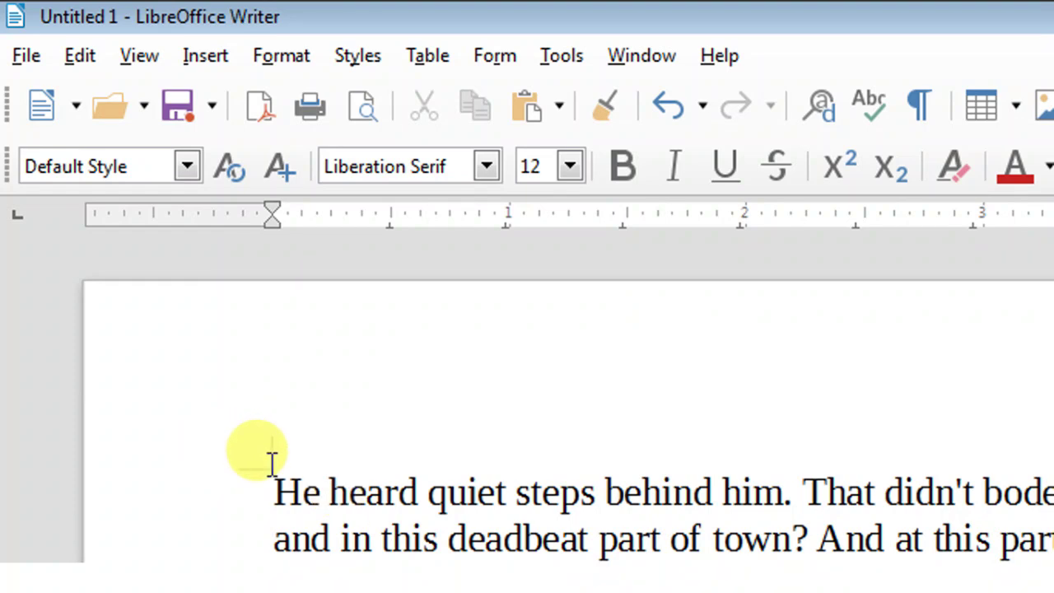
key(ctrl+v)
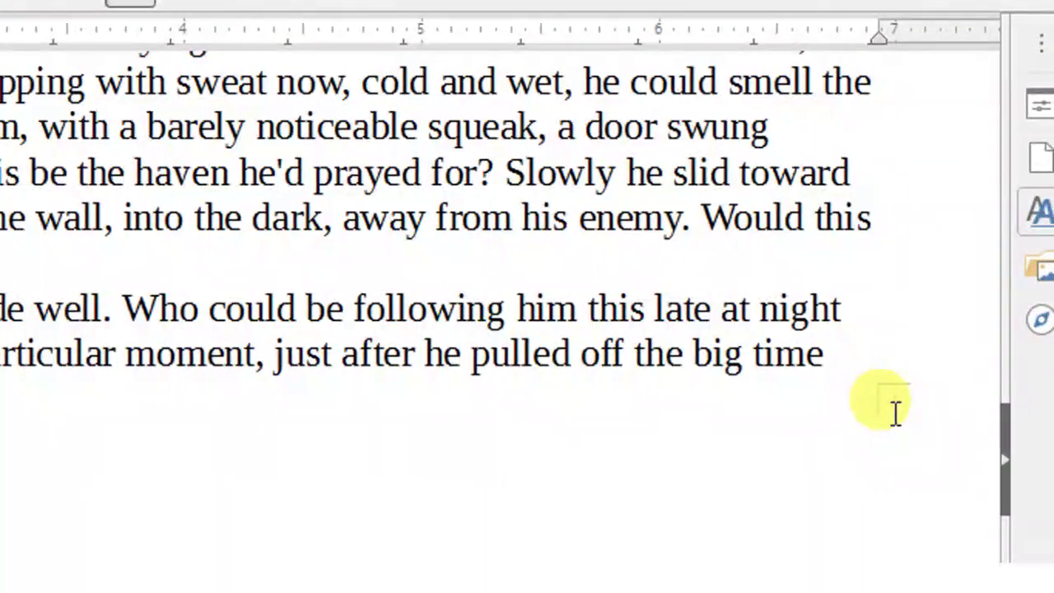
key(ctrl+z)
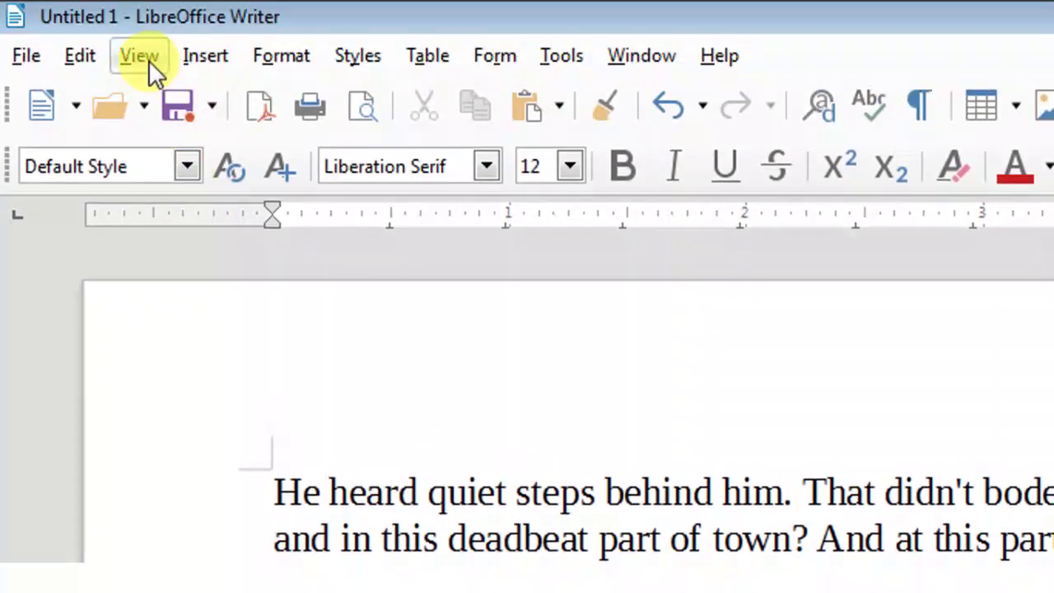
Step: Toggle View > Images and Charts off, then reopen the View menu
click(146, 58)
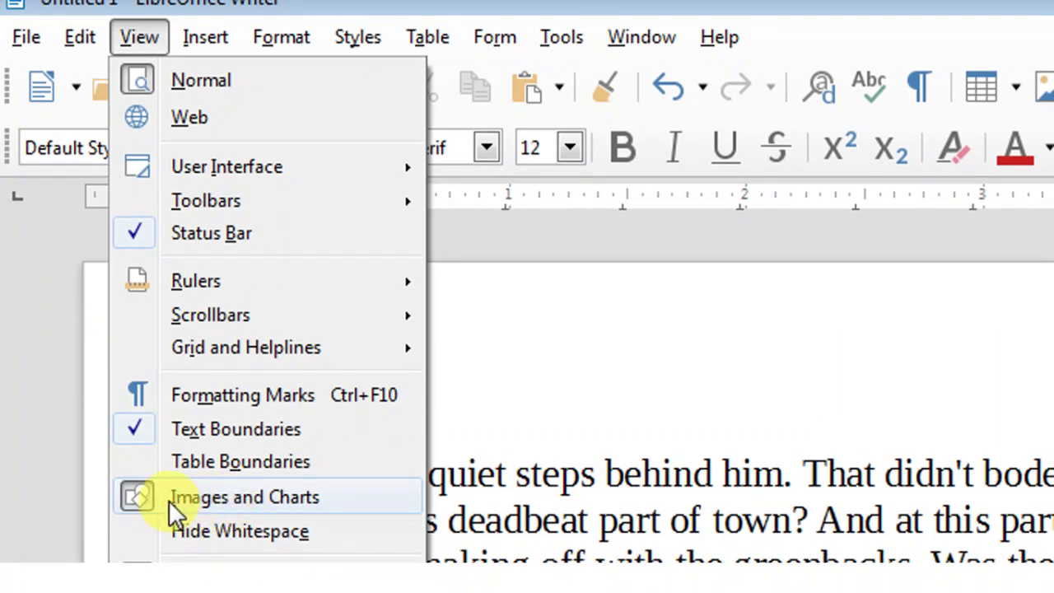
click(154, 497)
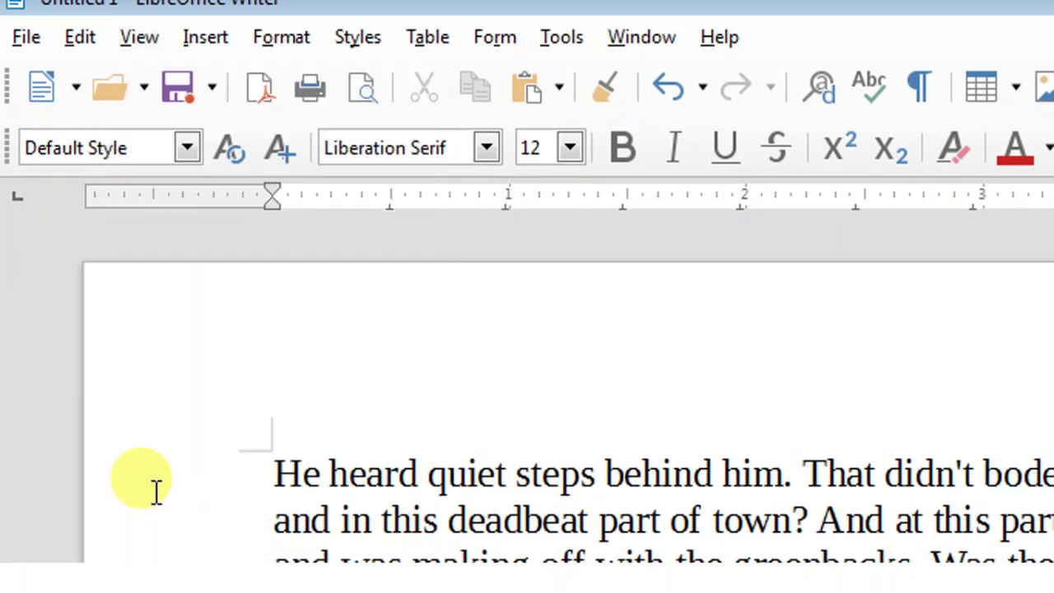
click(152, 58)
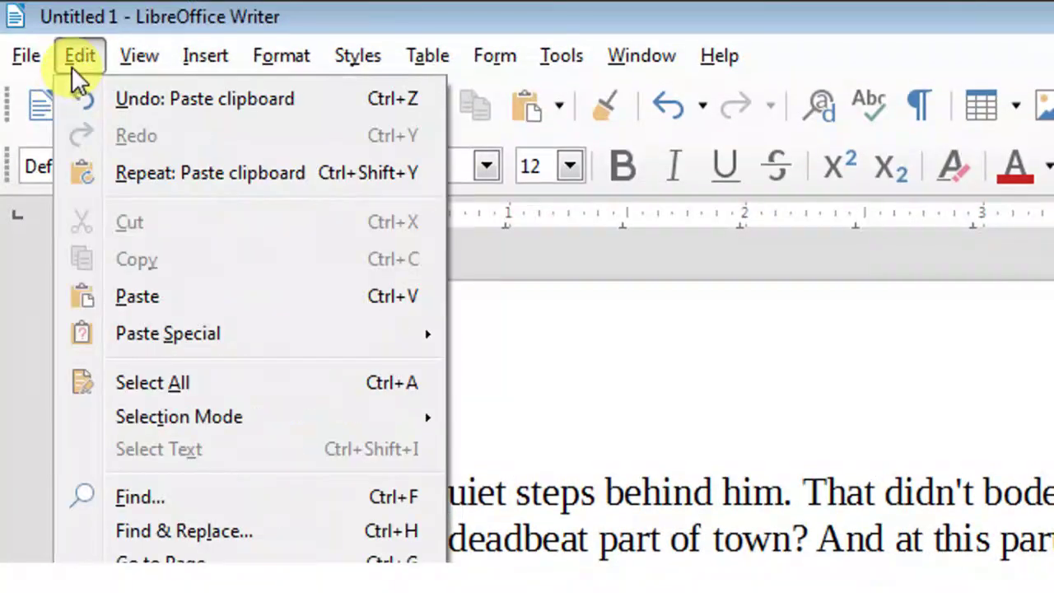
Step: Turn on Edit > Track Changes > Record for the document
click(75, 57)
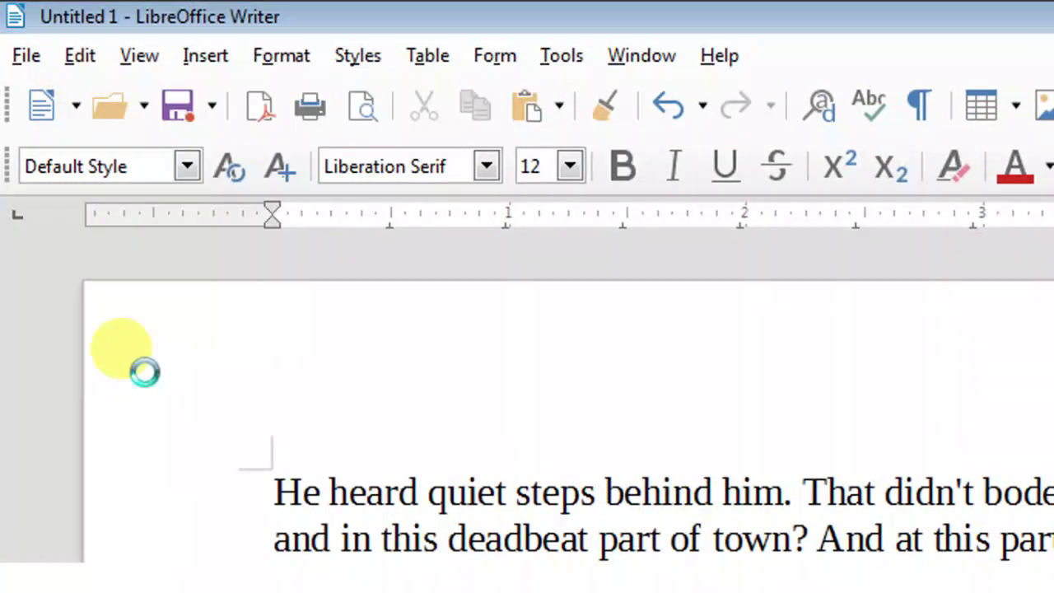
click(74, 56)
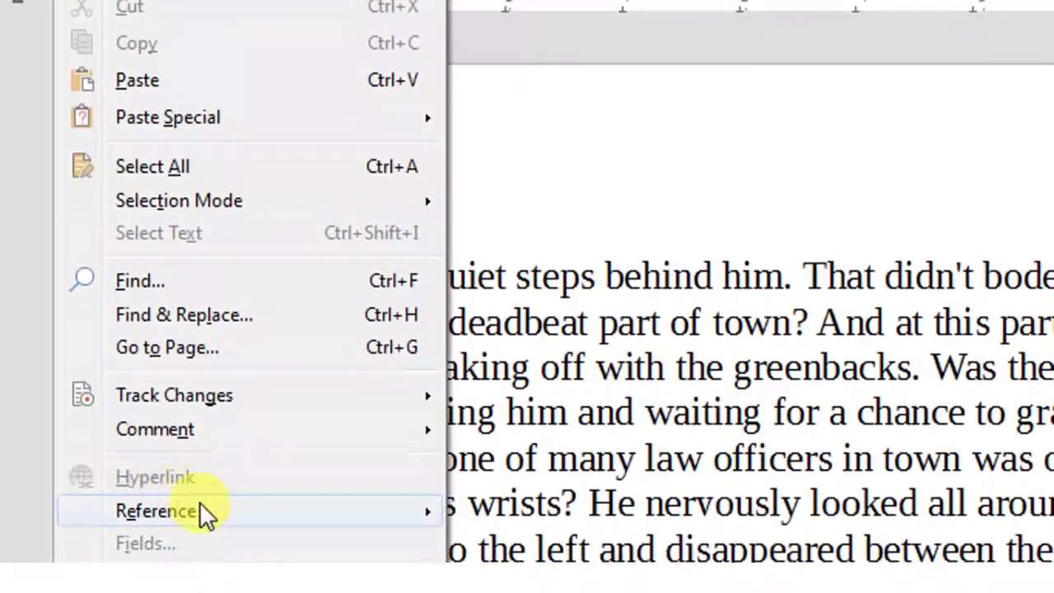
click(266, 259)
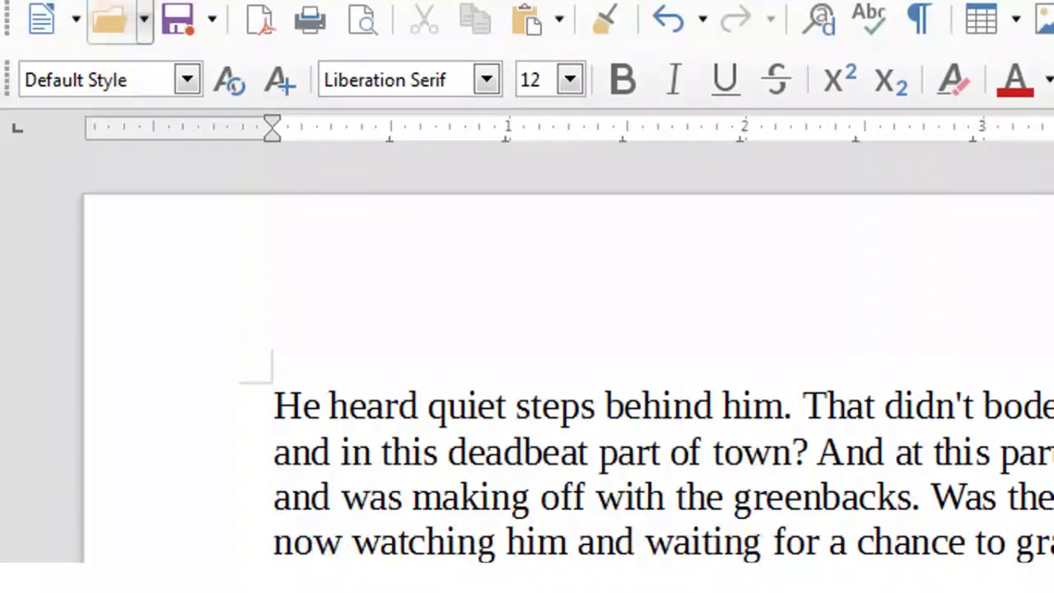
click(76, 55)
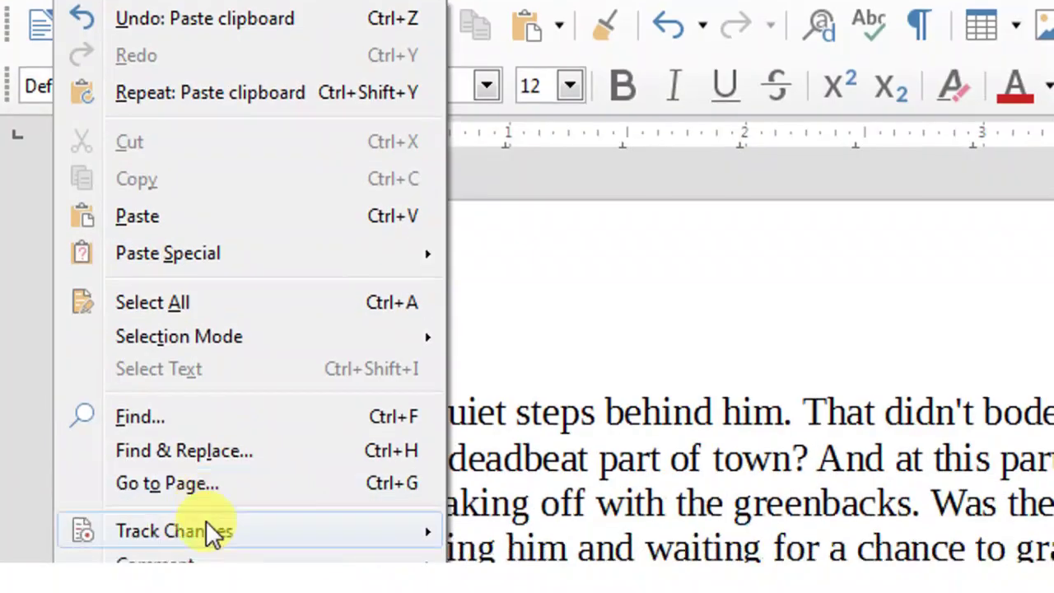
mouse_move(207, 501)
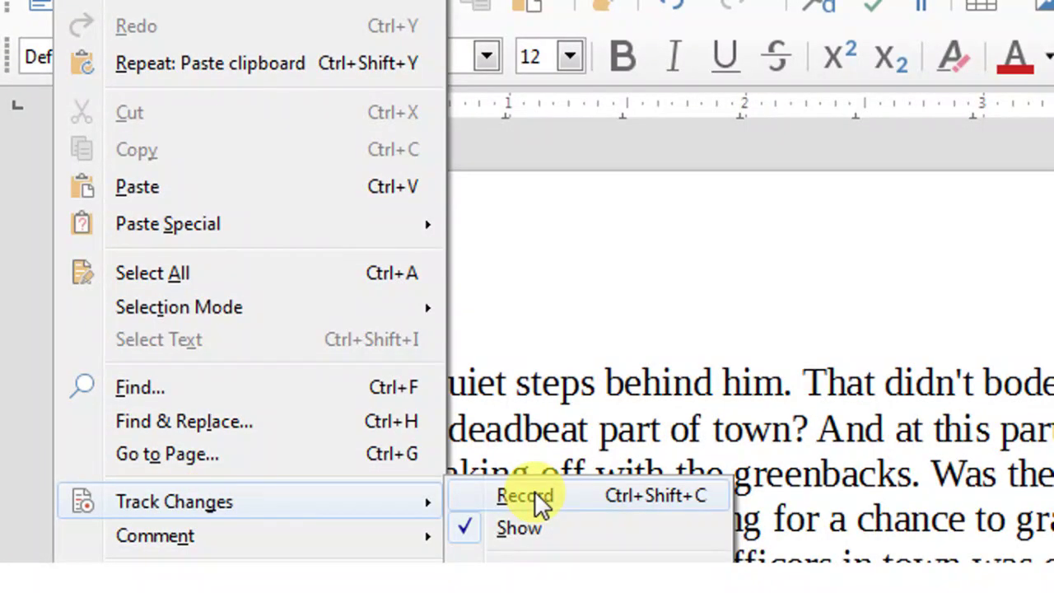
click(535, 491)
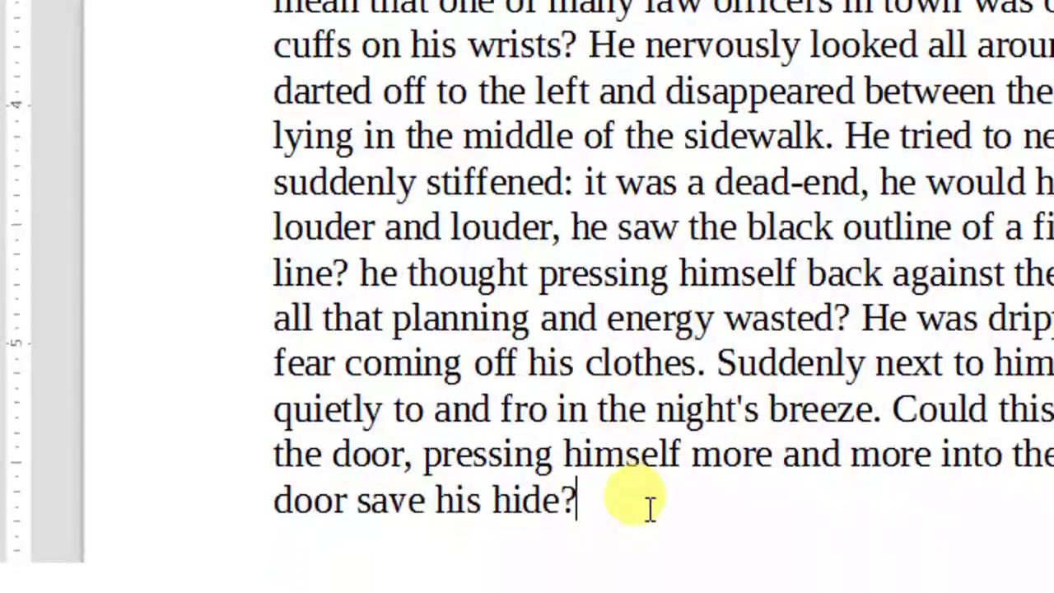
Step: Add the word 'abhay' with a leading space after 'door save his hide?'
text(abhay)
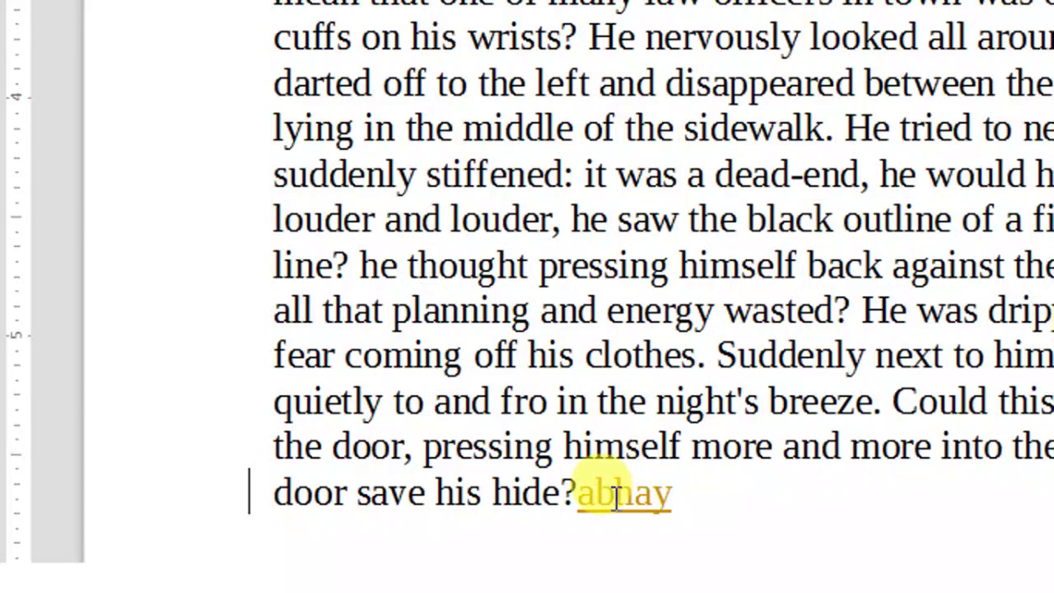
click(579, 498)
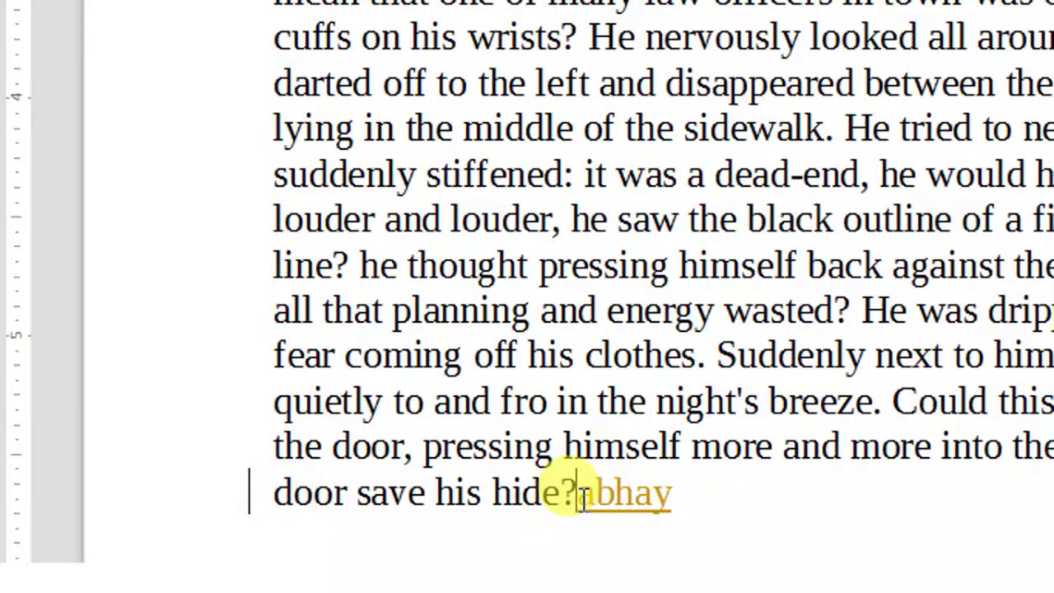
scroll(666, 496, down, 1)
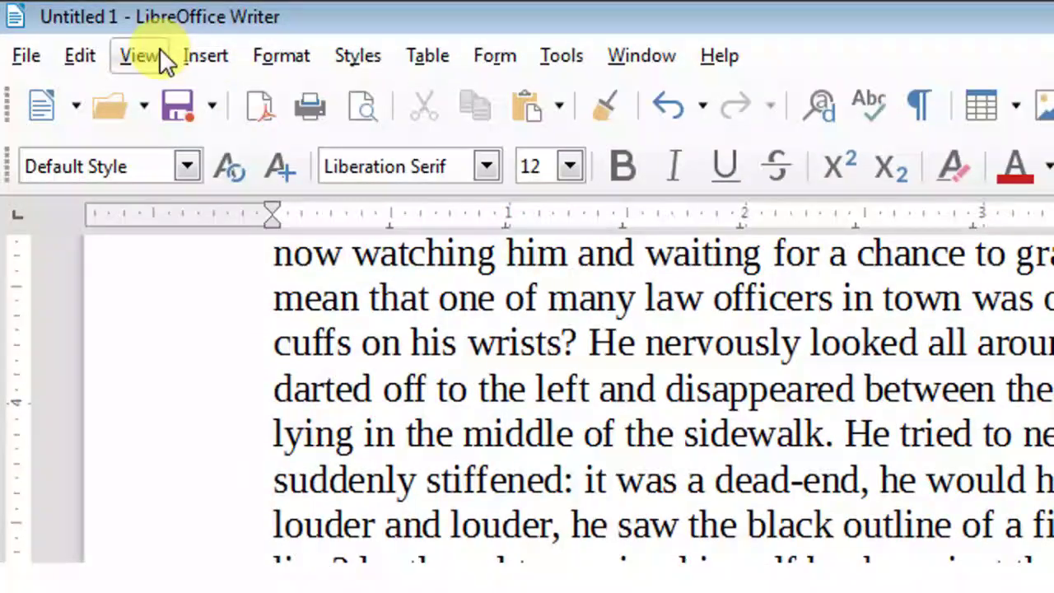
Step: Hide, then show again, the tracked-change markings via View > Track Changes, reopening the View menu
click(160, 49)
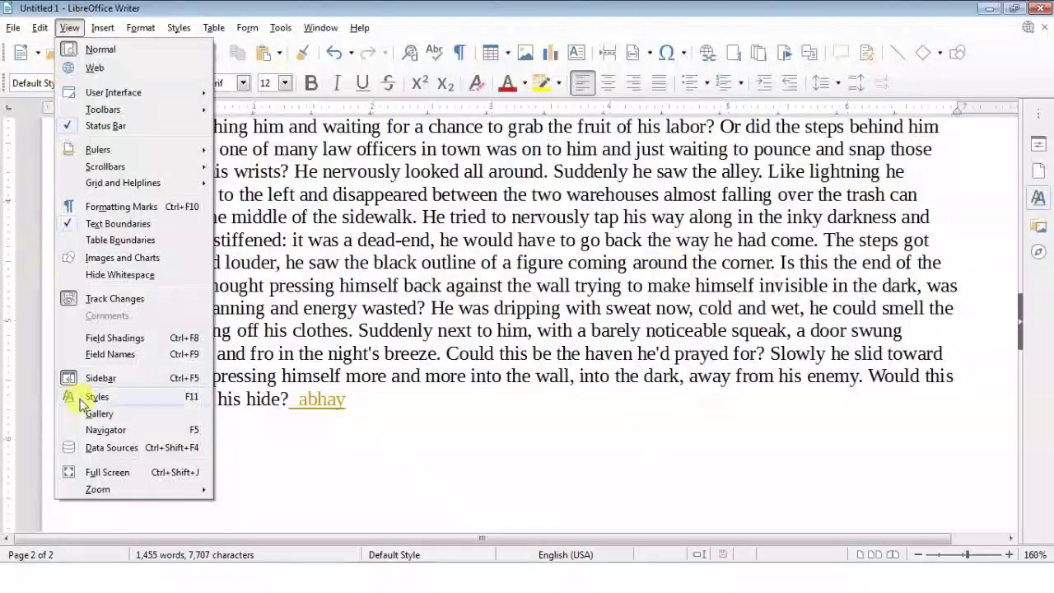
click(131, 301)
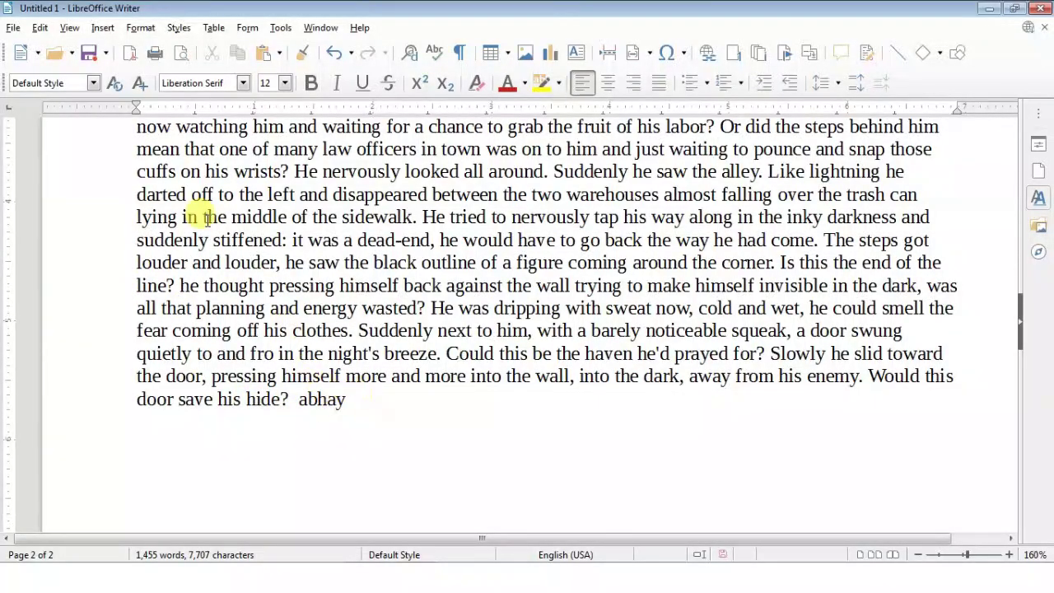
click(66, 29)
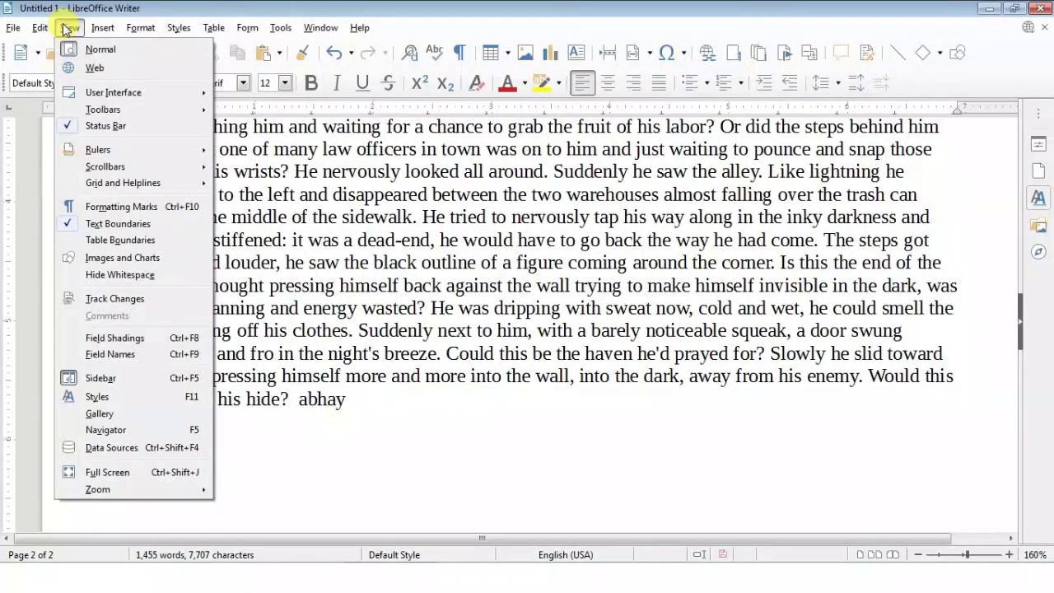
click(148, 299)
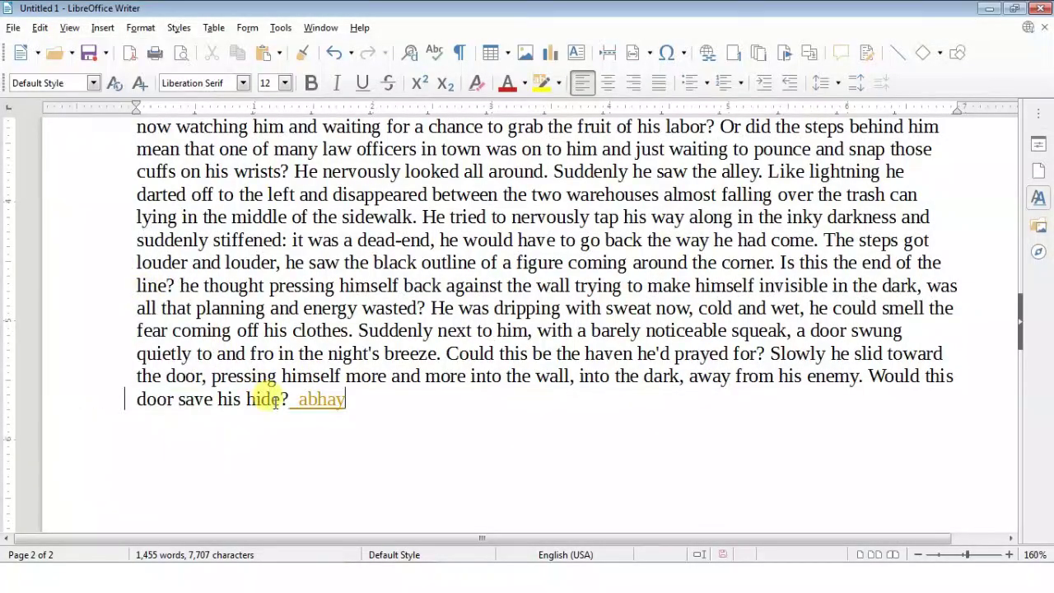
click(70, 27)
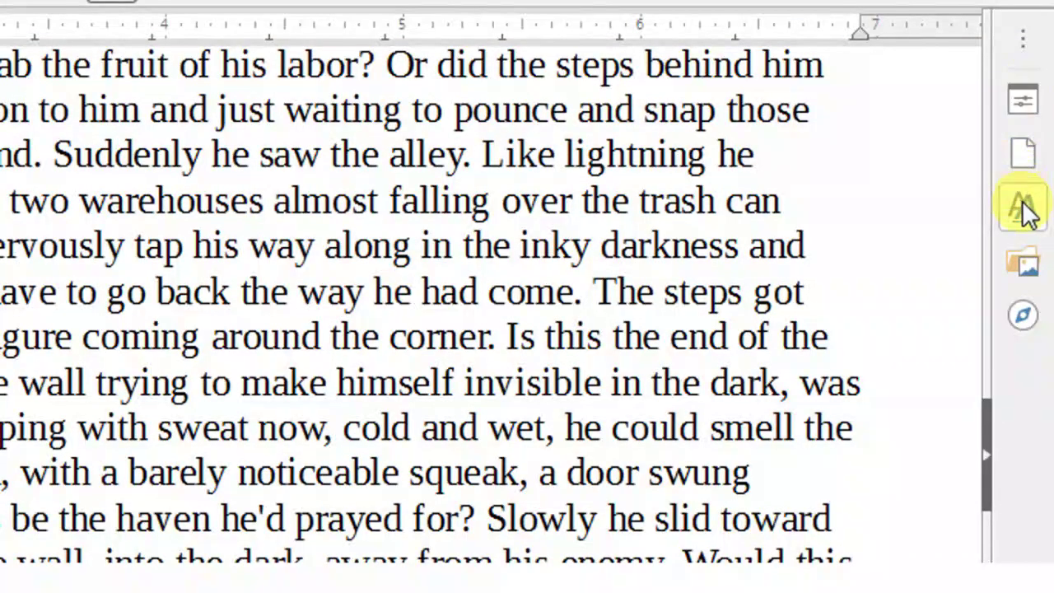
Step: Widen the Styles panel, then close it
drag(993, 221, 871, 206)
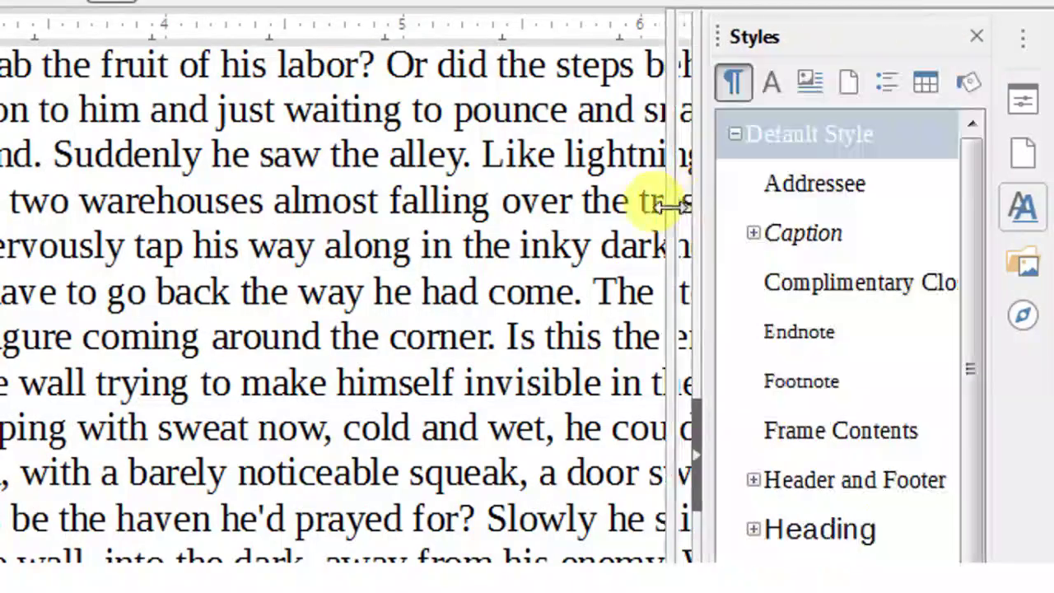
mouse_move(870, 206)
mouse_down()
mouse_move(563, 214)
mouse_move(485, 135)
mouse_up()
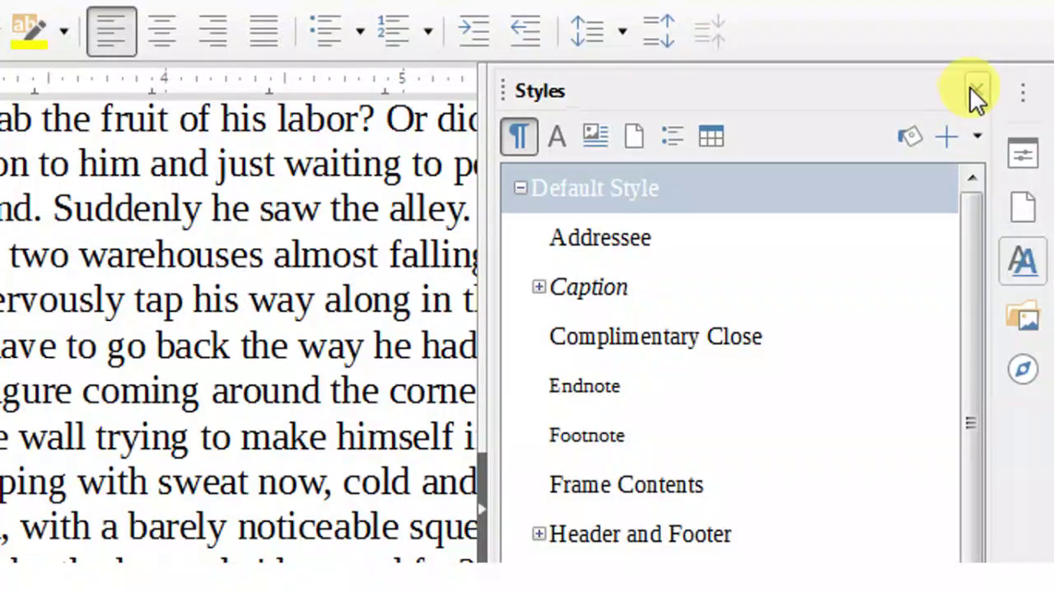
click(975, 87)
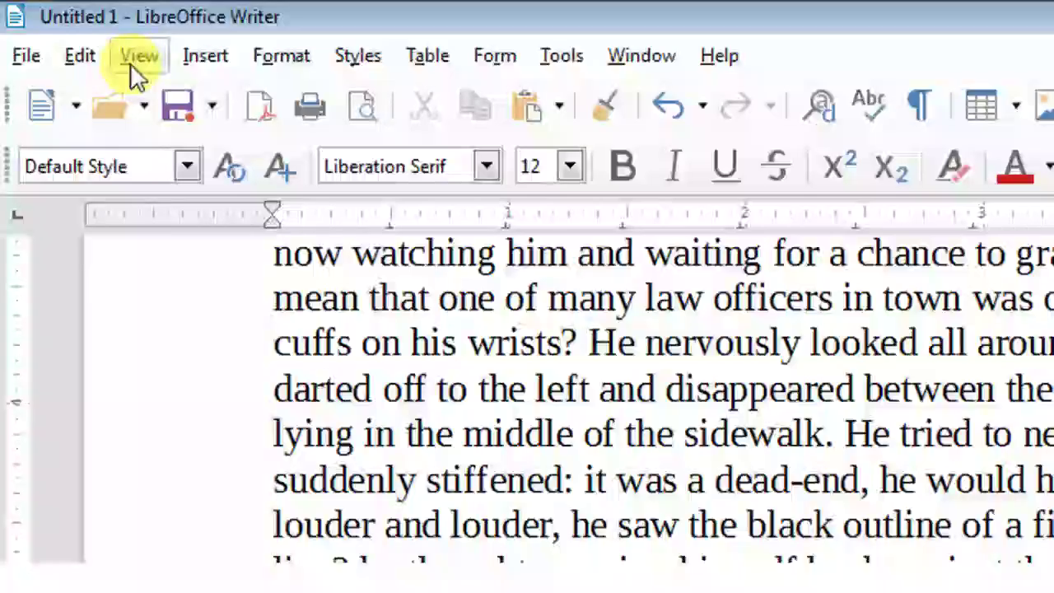
Step: Switch View > Sidebar off and back on, leaving only the collapsed tab strip
click(136, 60)
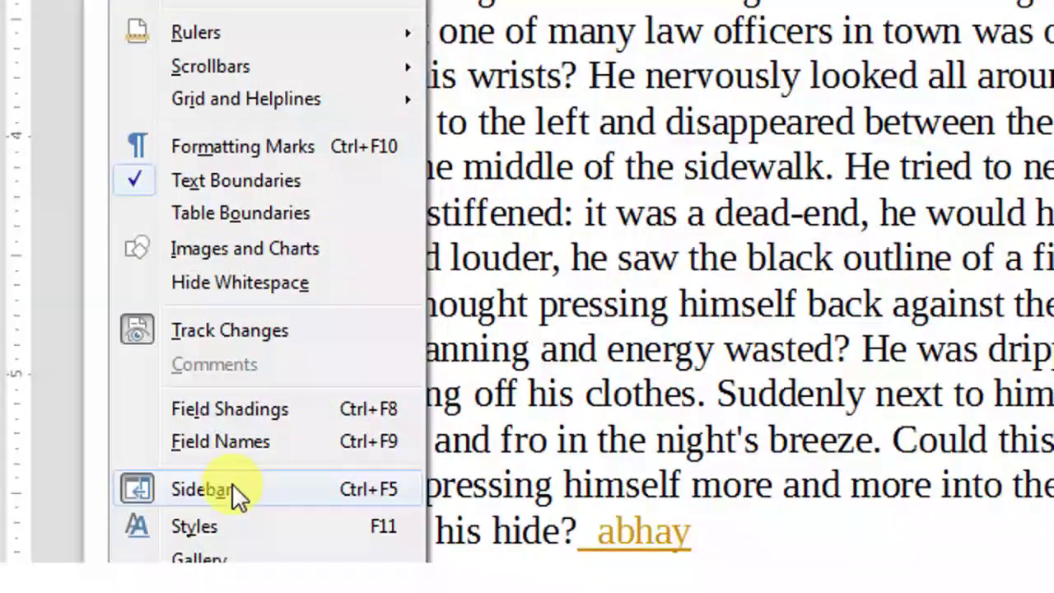
click(233, 487)
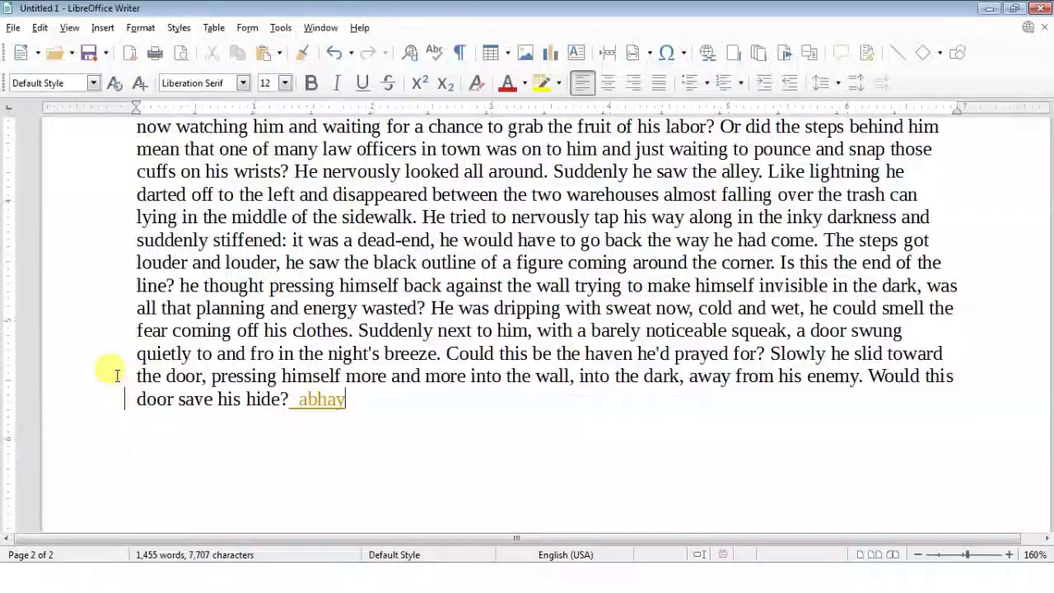
click(78, 33)
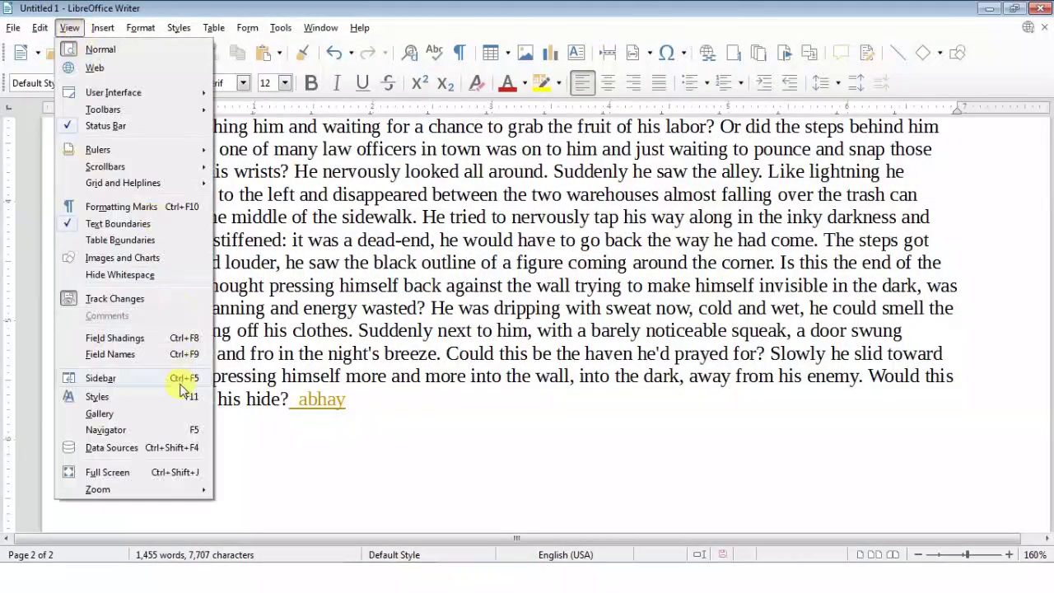
click(121, 377)
click(121, 377)
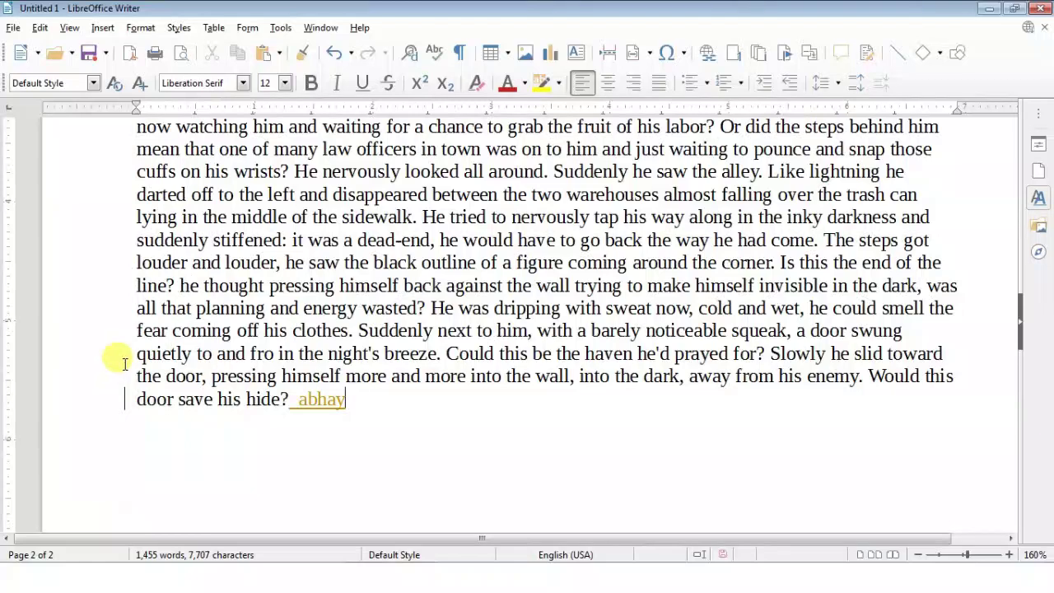
click(72, 28)
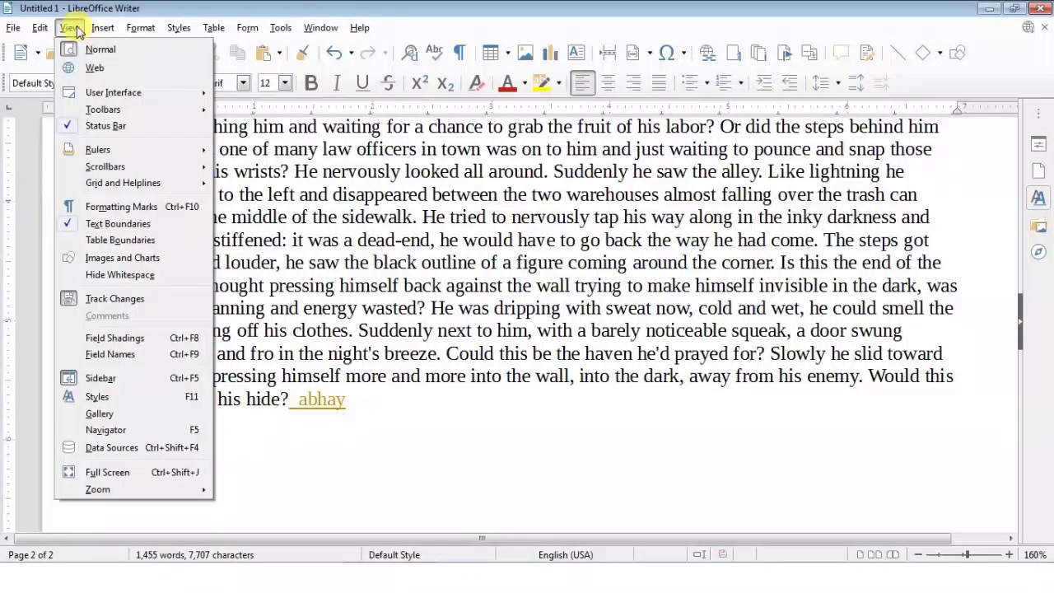
Step: Open the paragraph Styles list, start the opening paragraph on a new page, and select its text
click(141, 399)
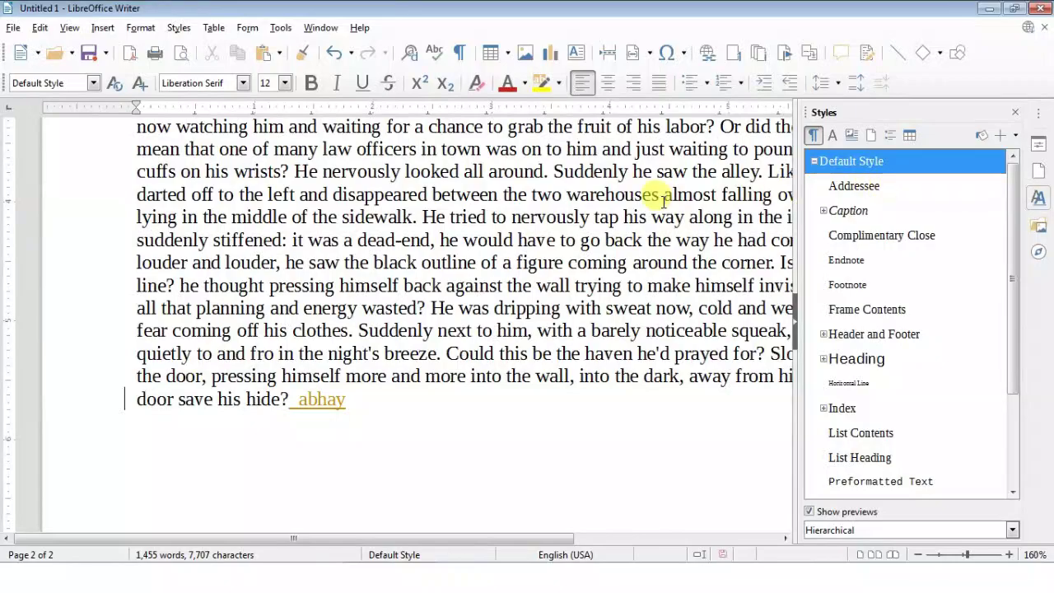
scroll(146, 196, up, 5)
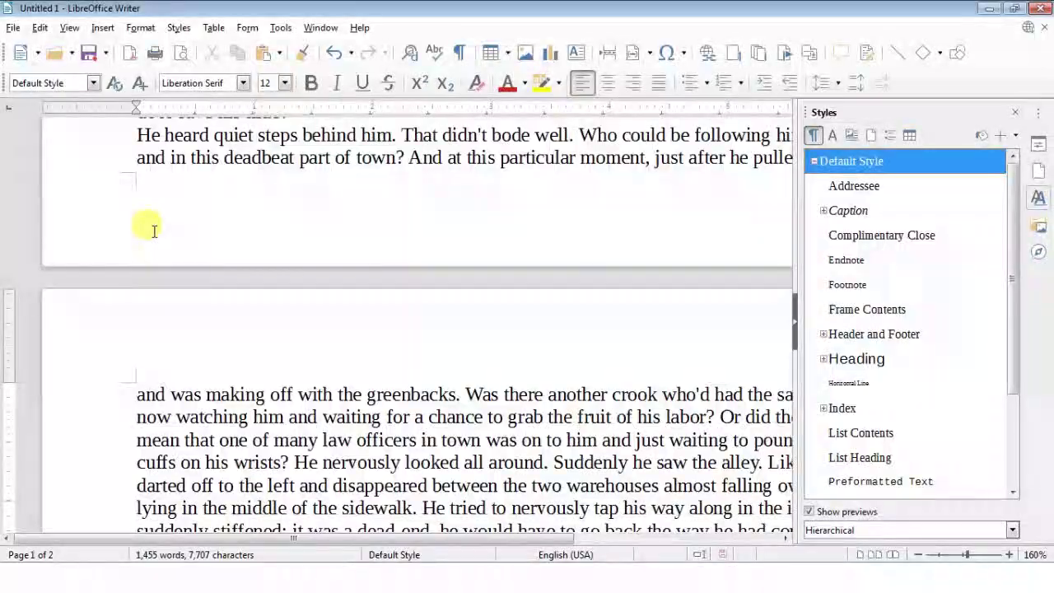
key(ctrl+Return)
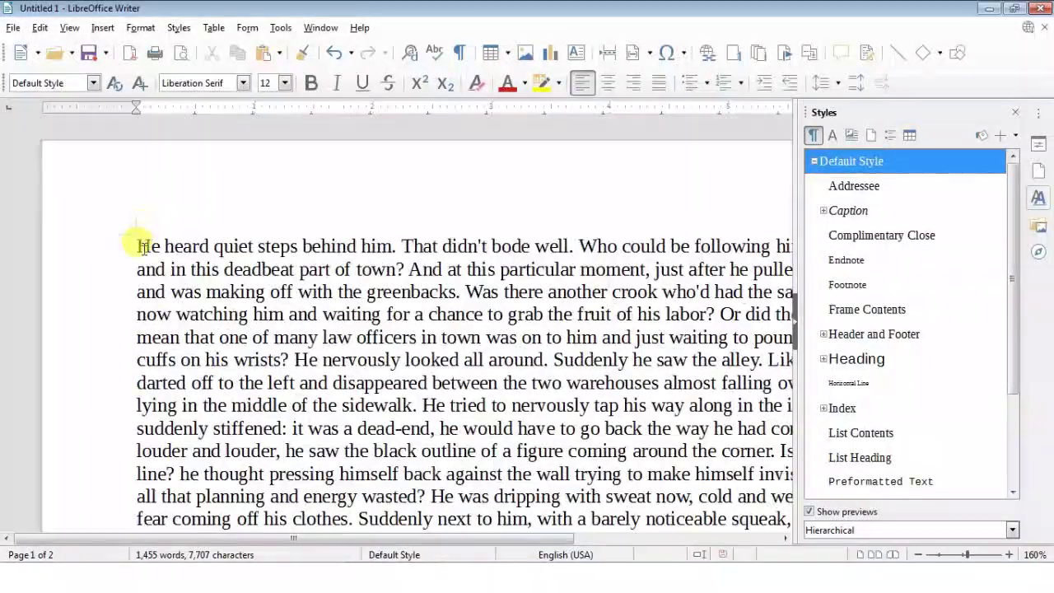
drag(137, 245, 623, 451)
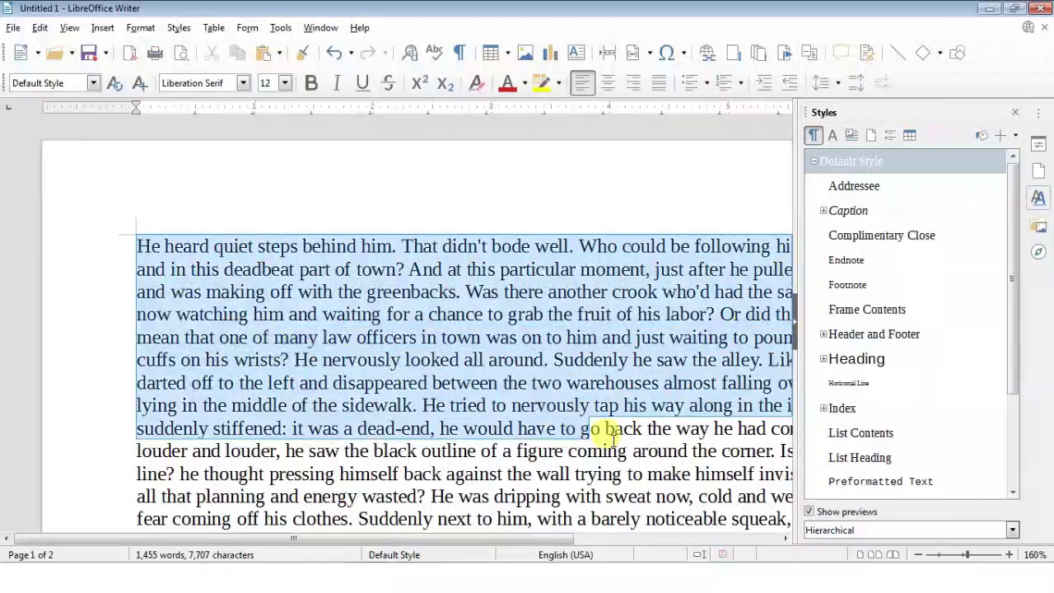
Step: Try Frame Contents, Signature and Table Contents styles, finally applying Horizontal Line to the paragraph
click(848, 383)
double_click(846, 386)
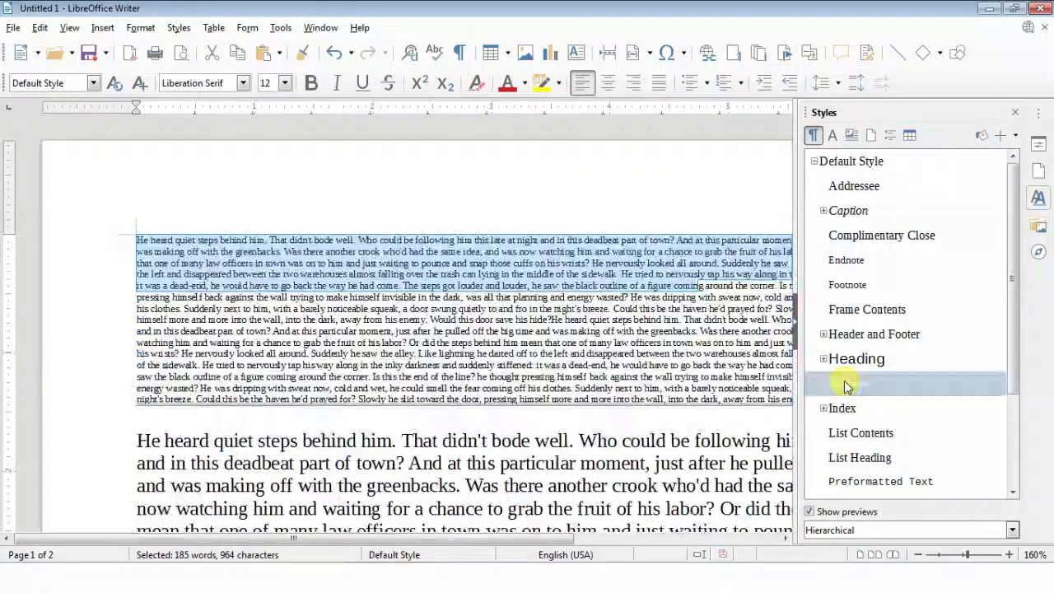
double_click(845, 307)
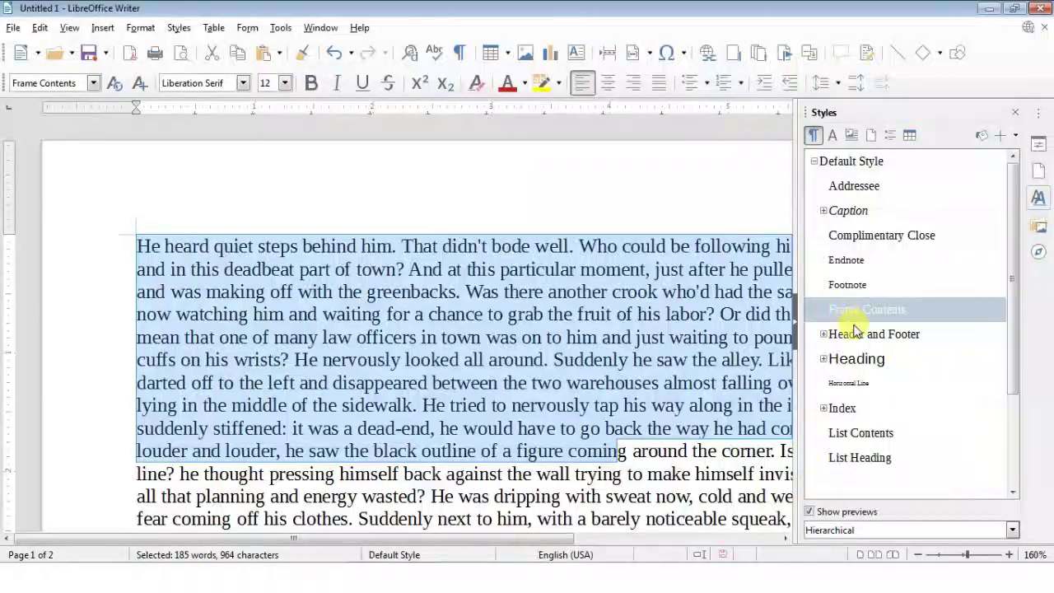
scroll(860, 412, down, 2)
click(864, 436)
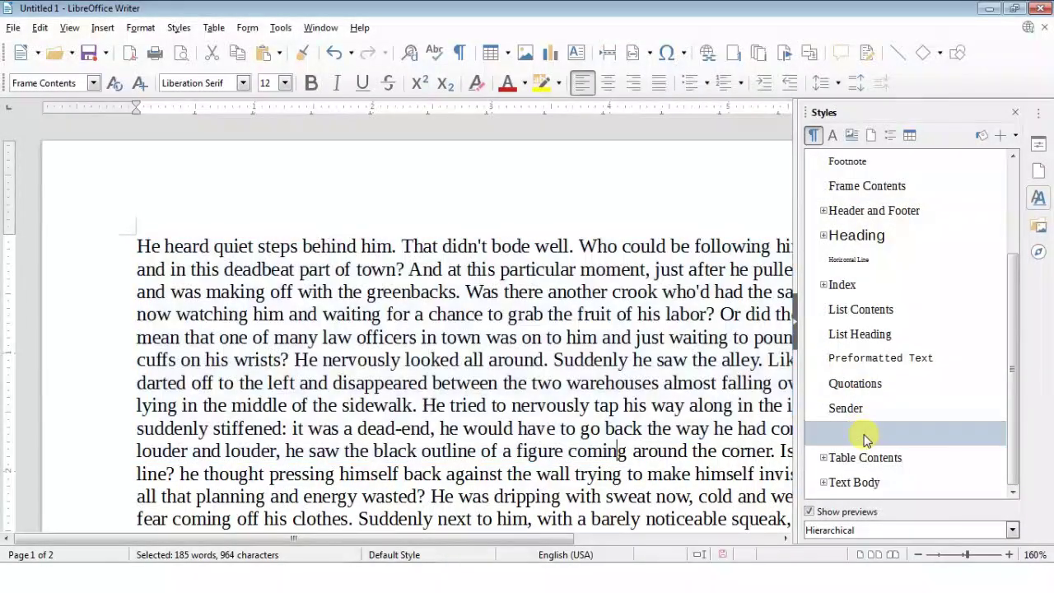
click(851, 411)
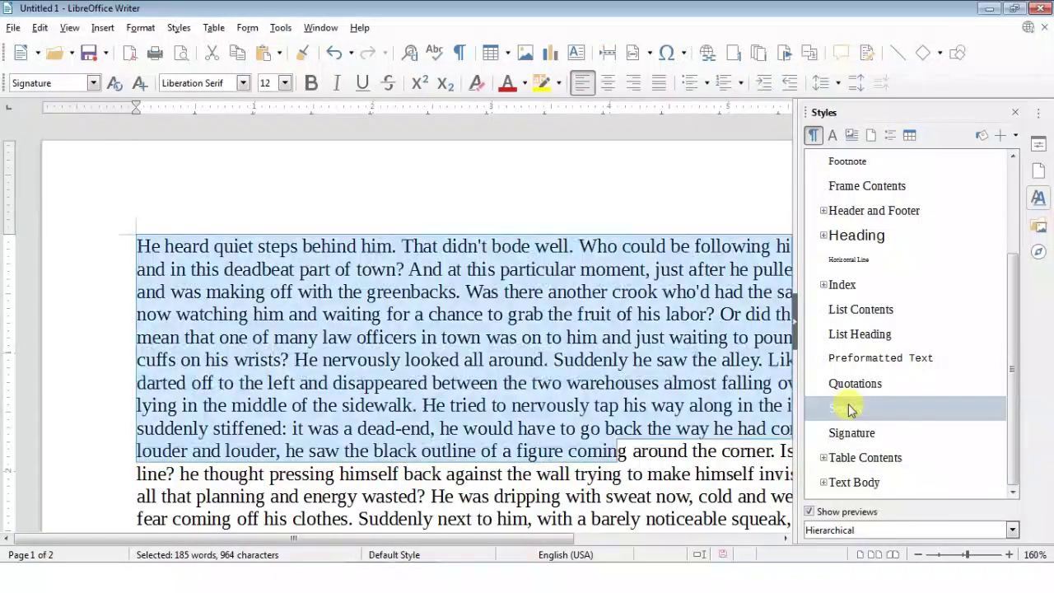
click(856, 457)
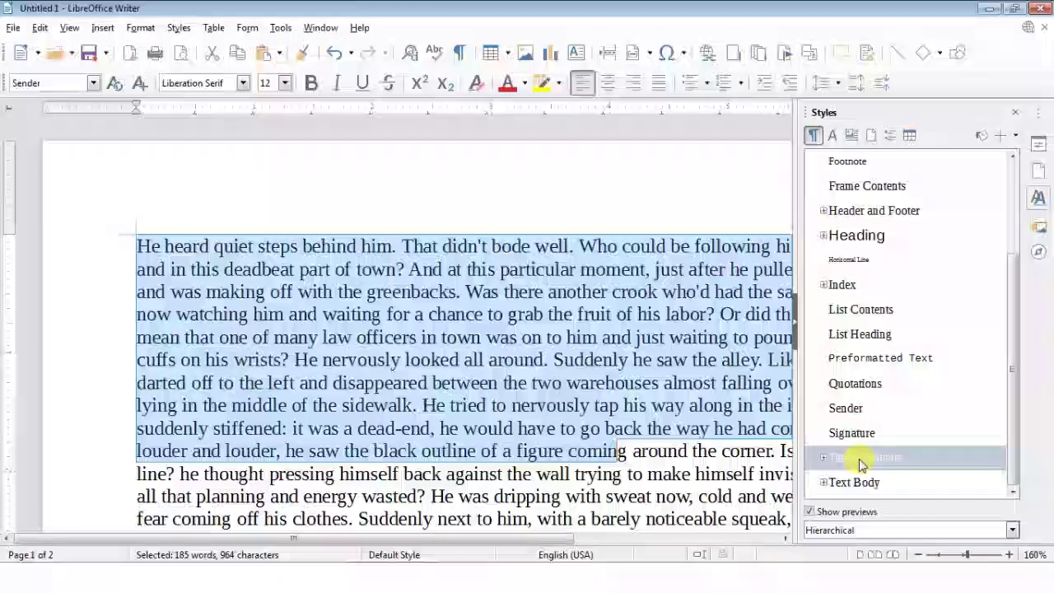
scroll(857, 388, up, 3)
click(853, 387)
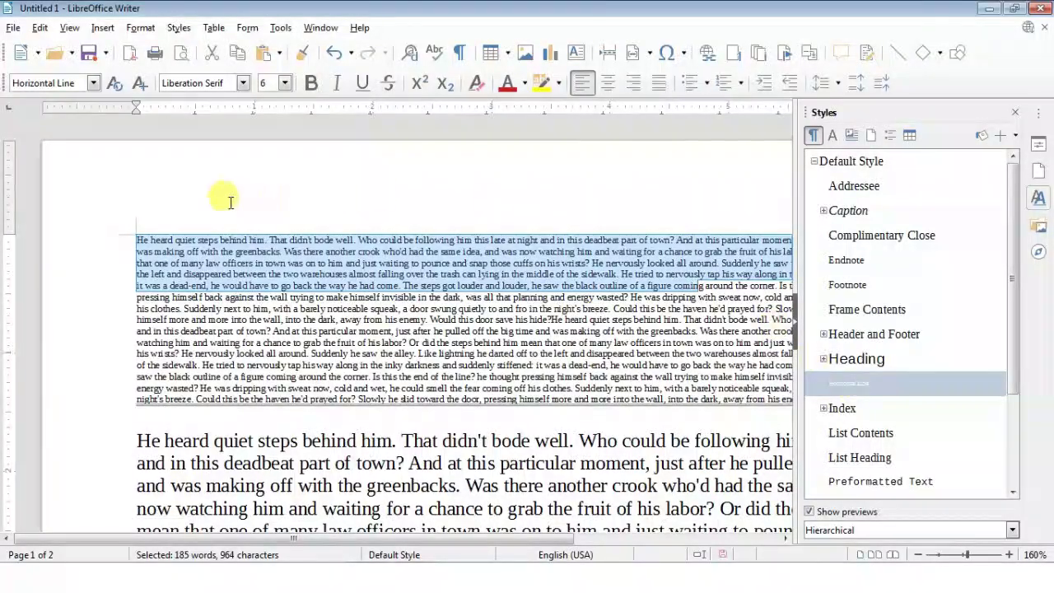
click(70, 28)
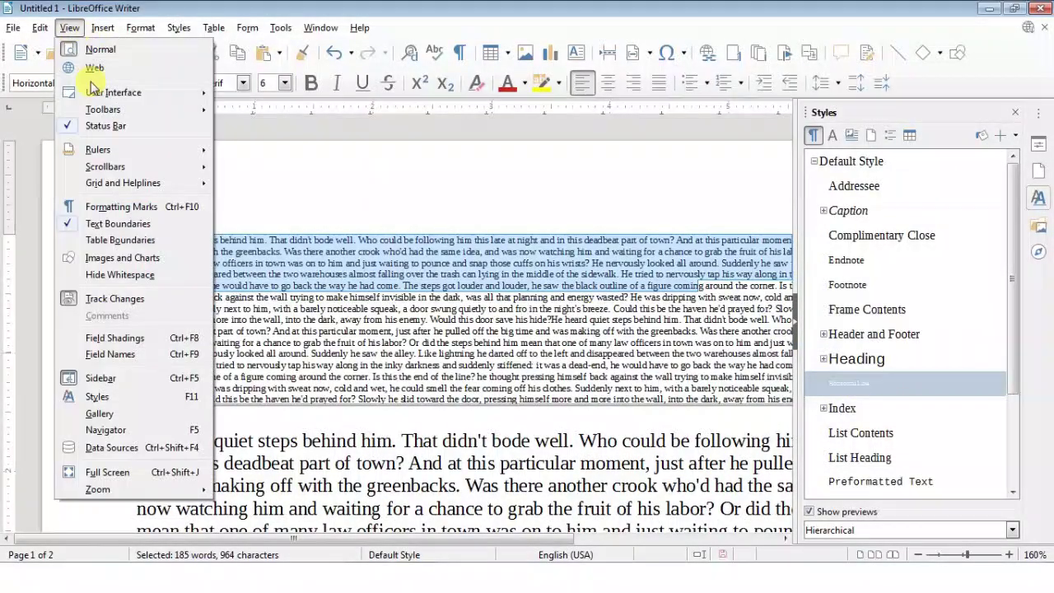
click(124, 431)
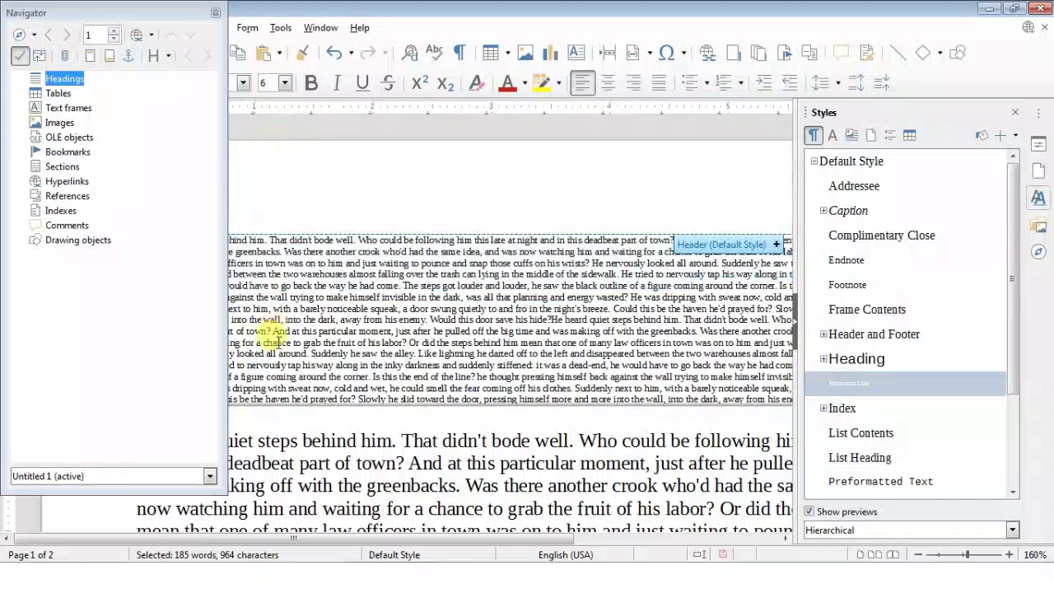
click(215, 12)
click(70, 27)
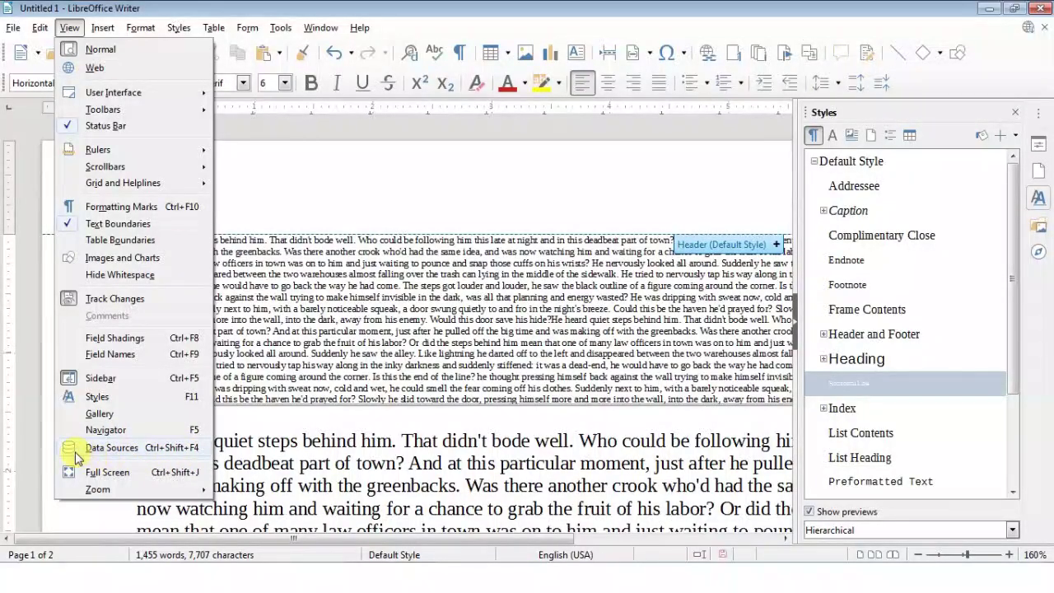
Step: Show View > Data Sources and expand New Database to select its Tables
click(127, 451)
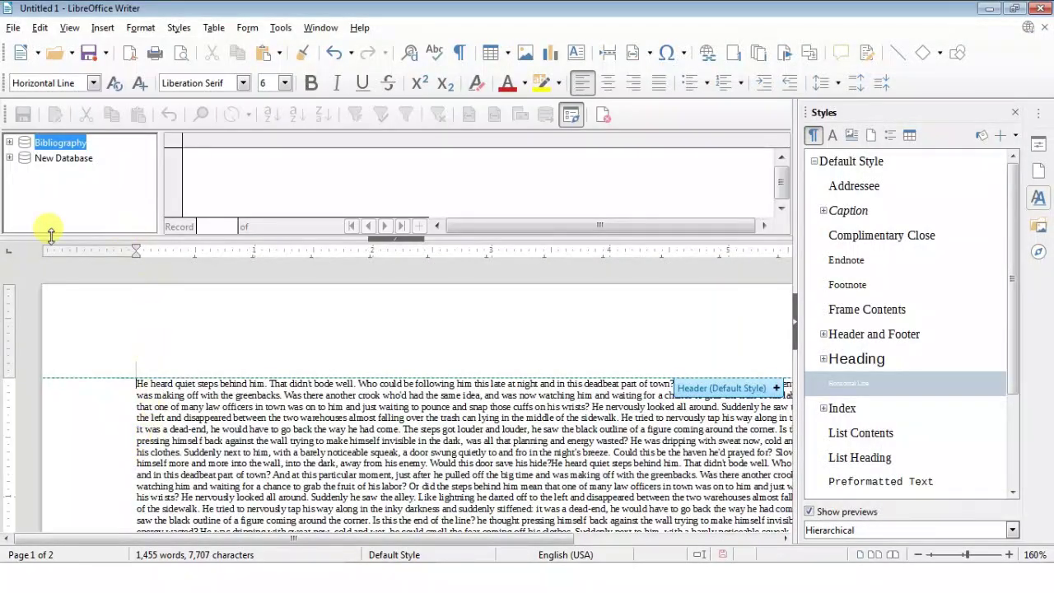
click(66, 158)
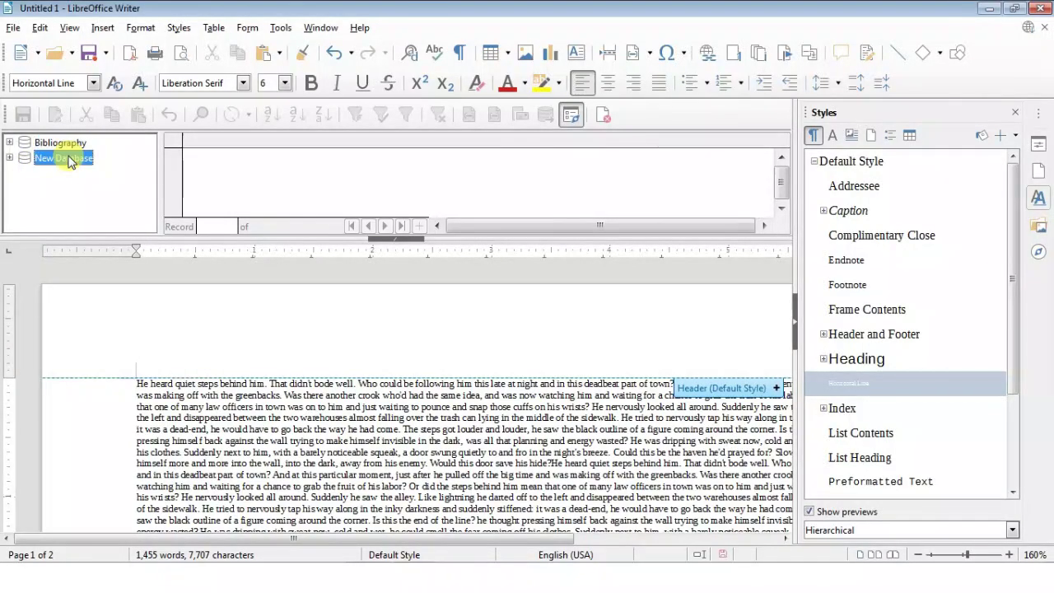
double_click(64, 158)
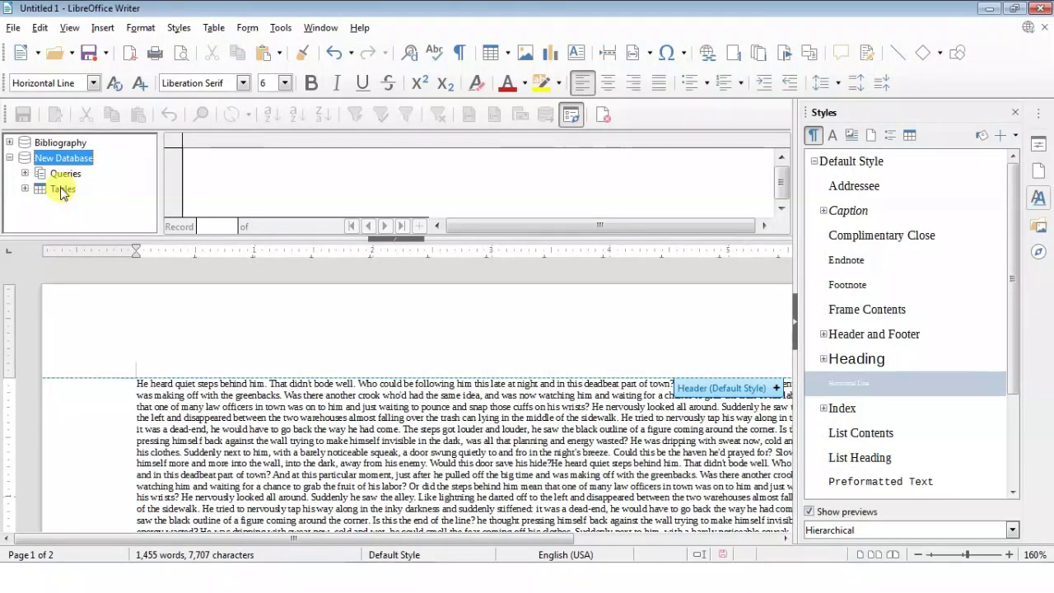
click(61, 188)
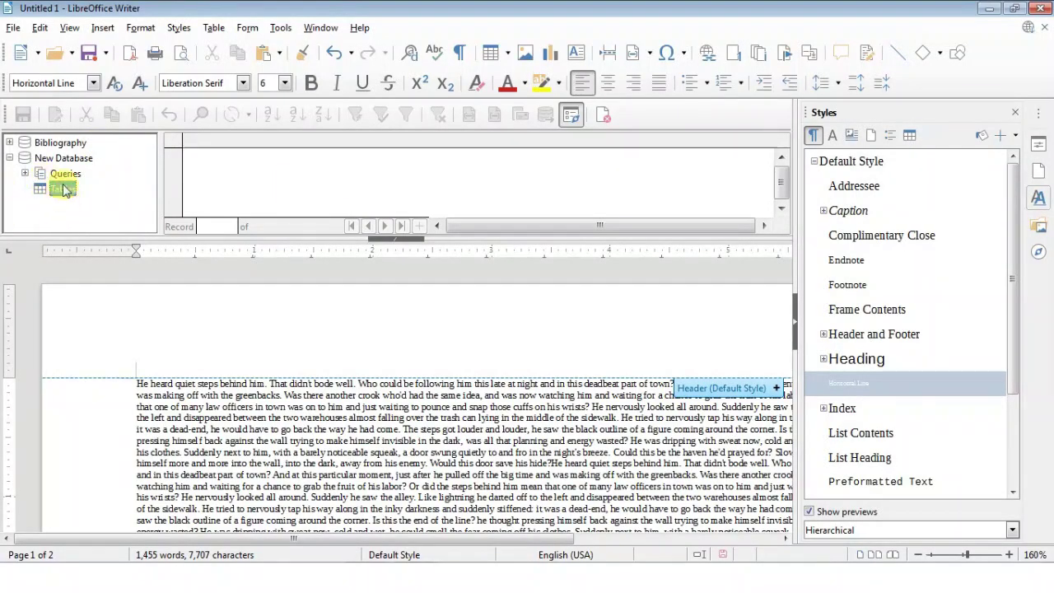
click(69, 27)
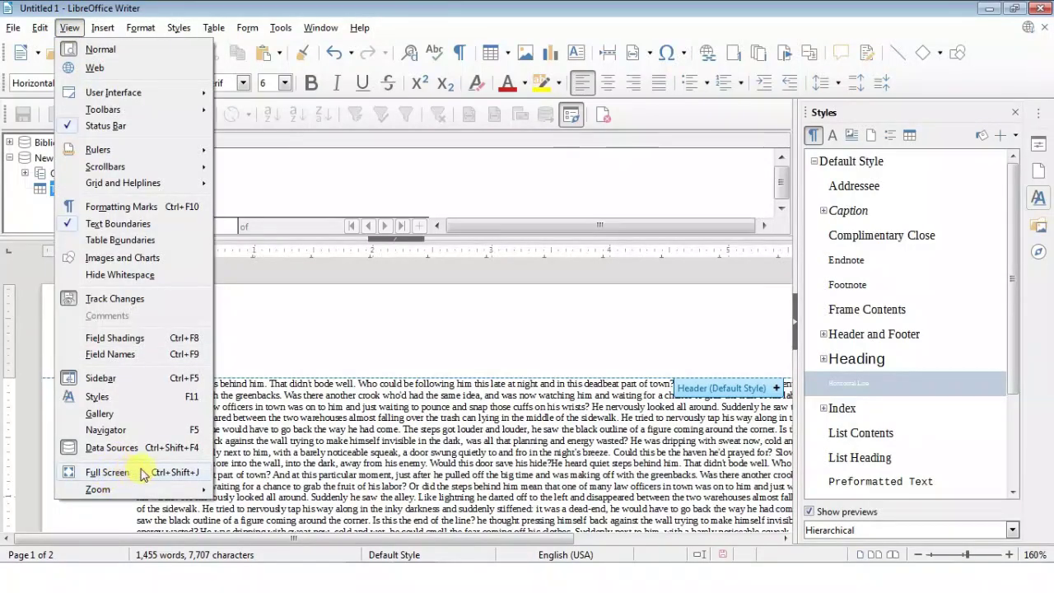
Step: Close the Styles deck, hide the Data Sources browser, and place the cursor in the body text
key(Escape)
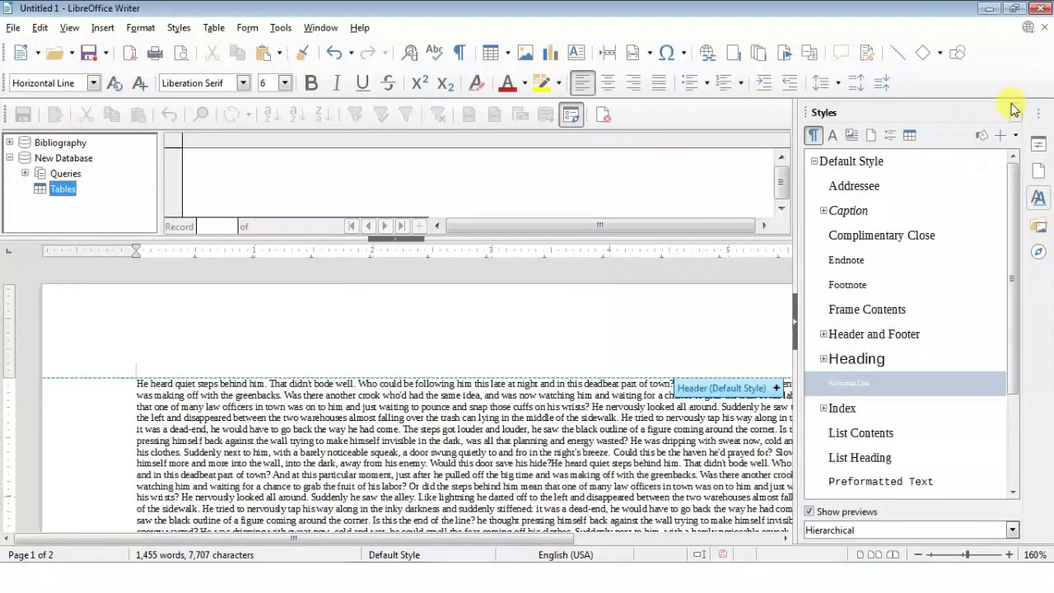
click(1014, 111)
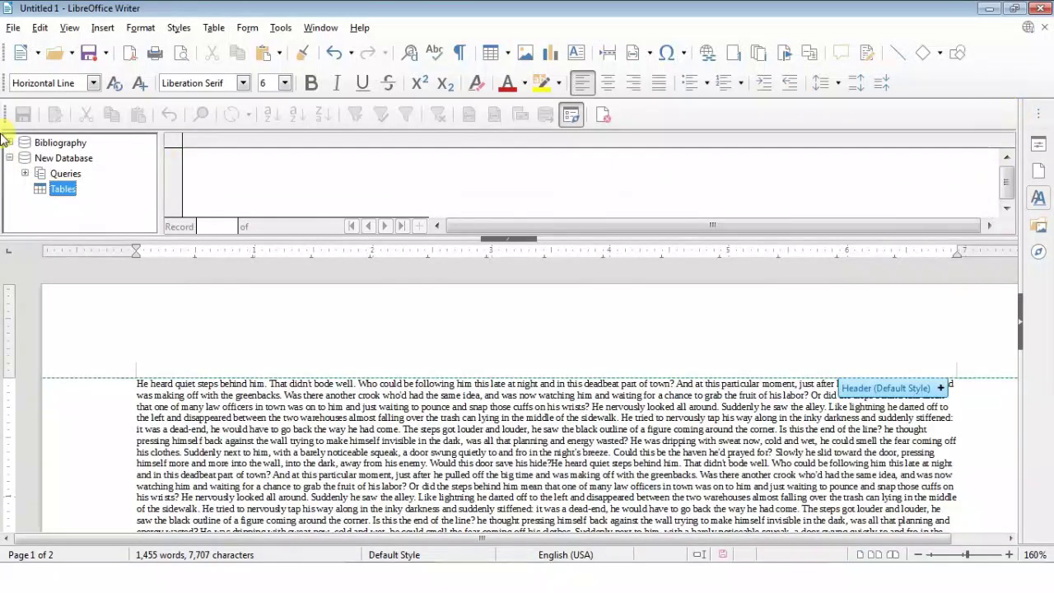
click(69, 27)
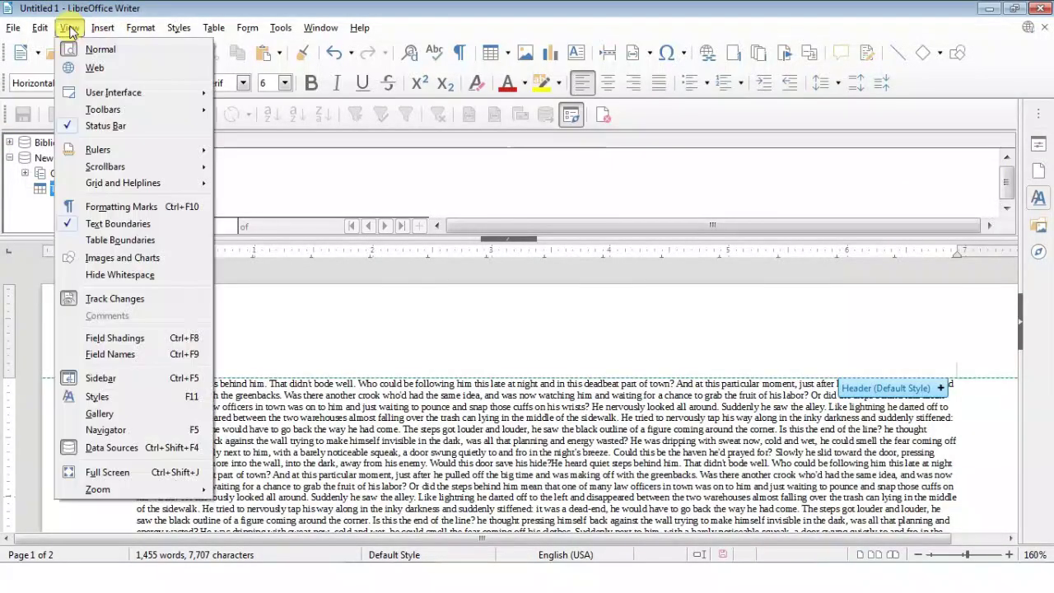
click(143, 452)
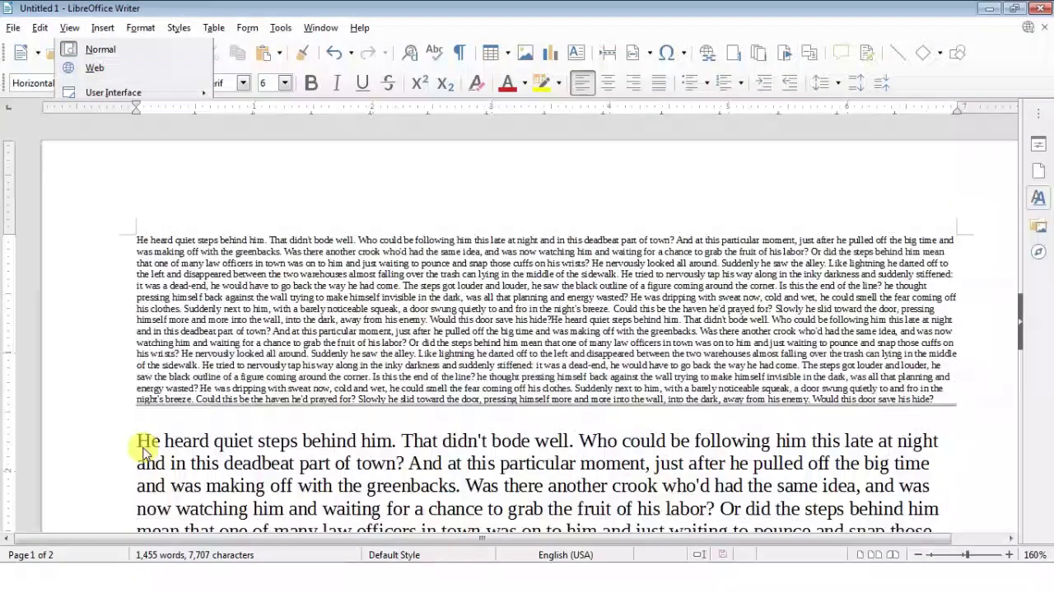
click(203, 429)
click(70, 27)
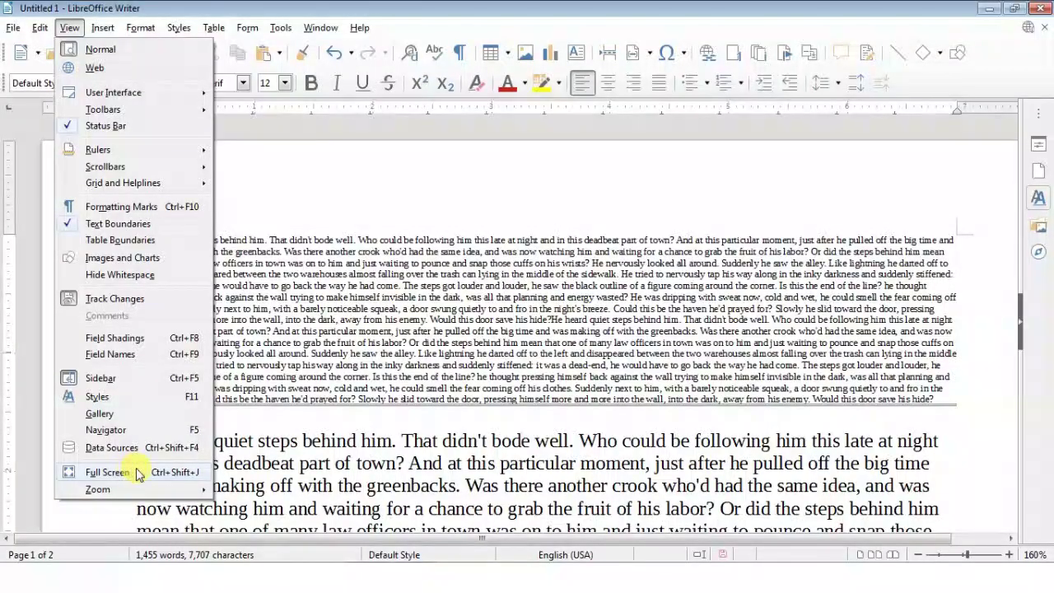
click(137, 472)
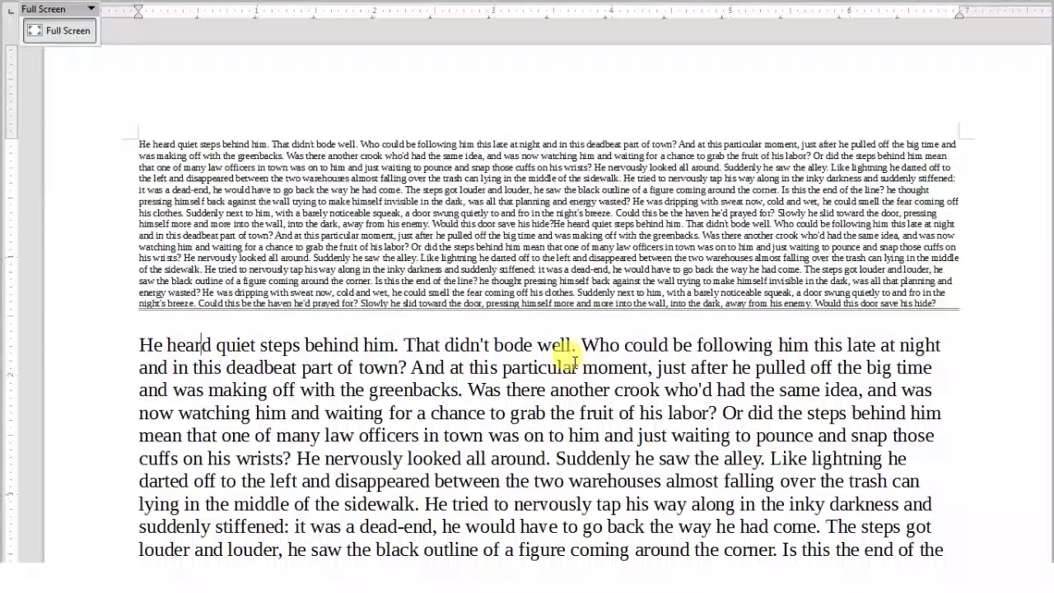
key(Escape)
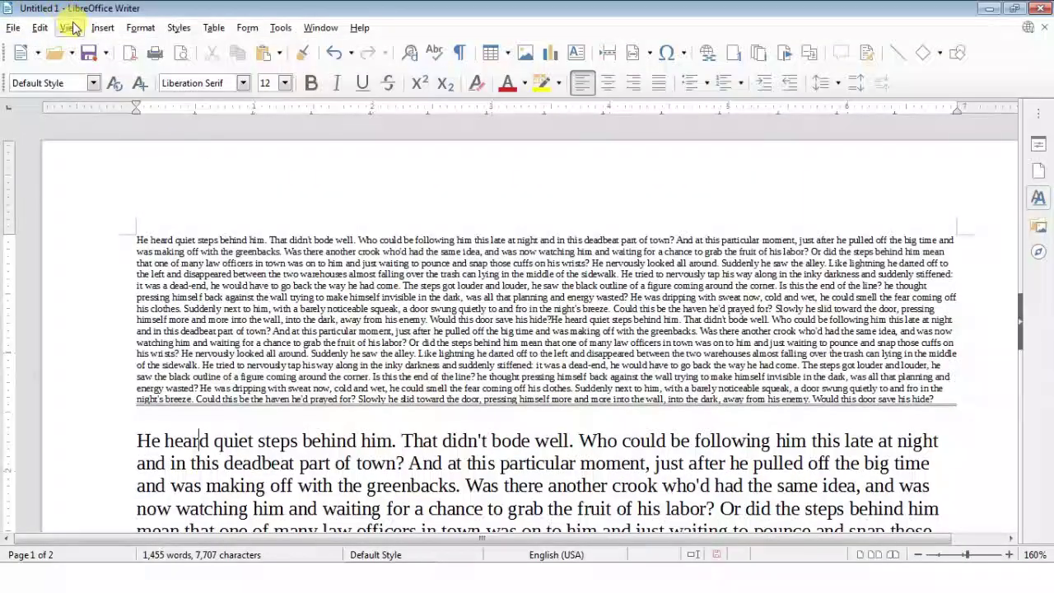
click(71, 28)
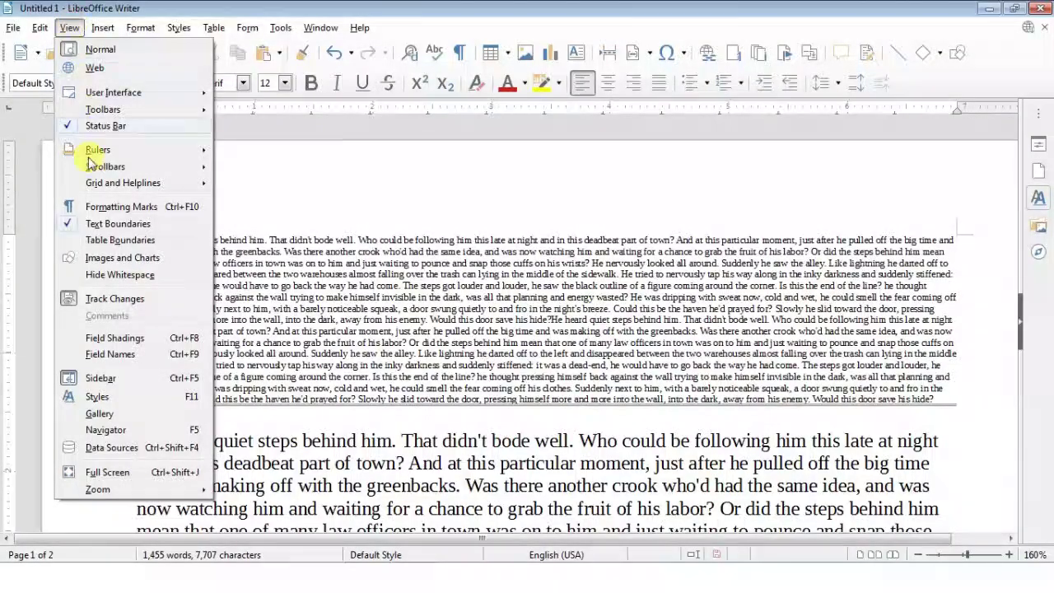
Step: Replace the 160% Variable zoom value with 5 in the Zoom dialog, giving a 20% view
mouse_move(174, 494)
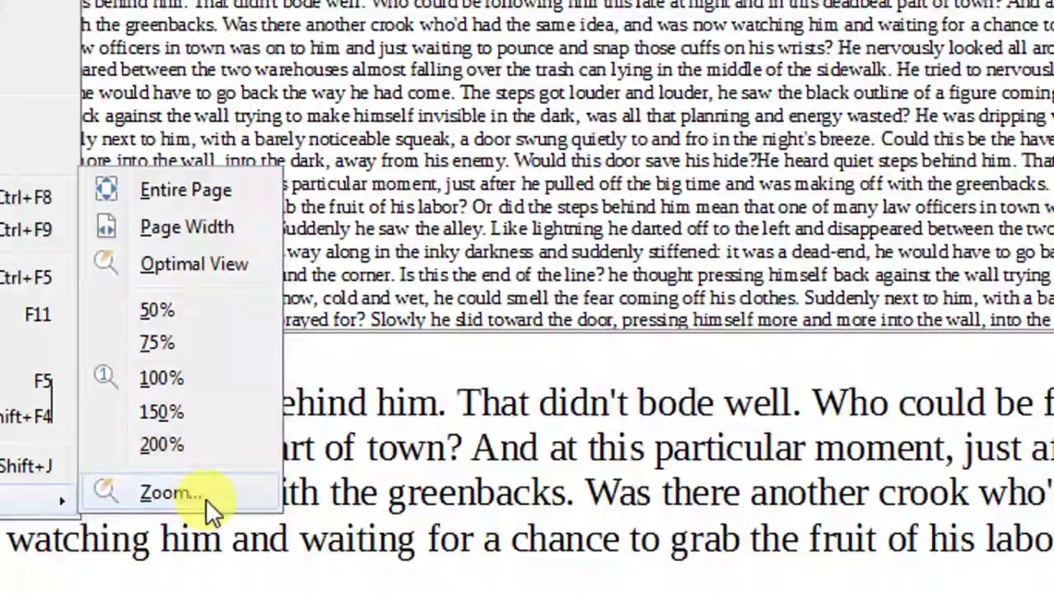
click(197, 549)
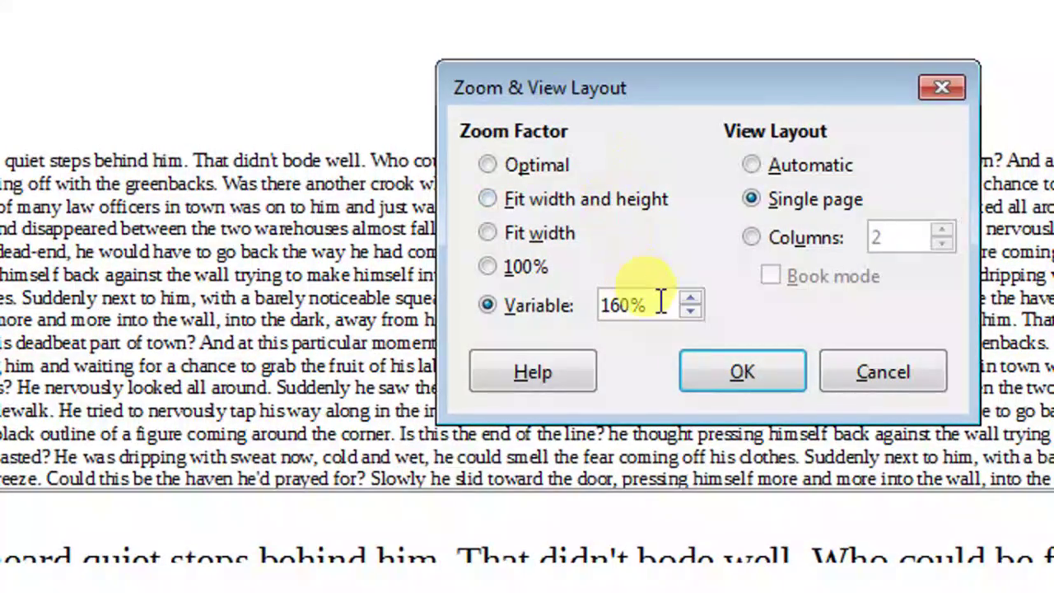
double_click(660, 303)
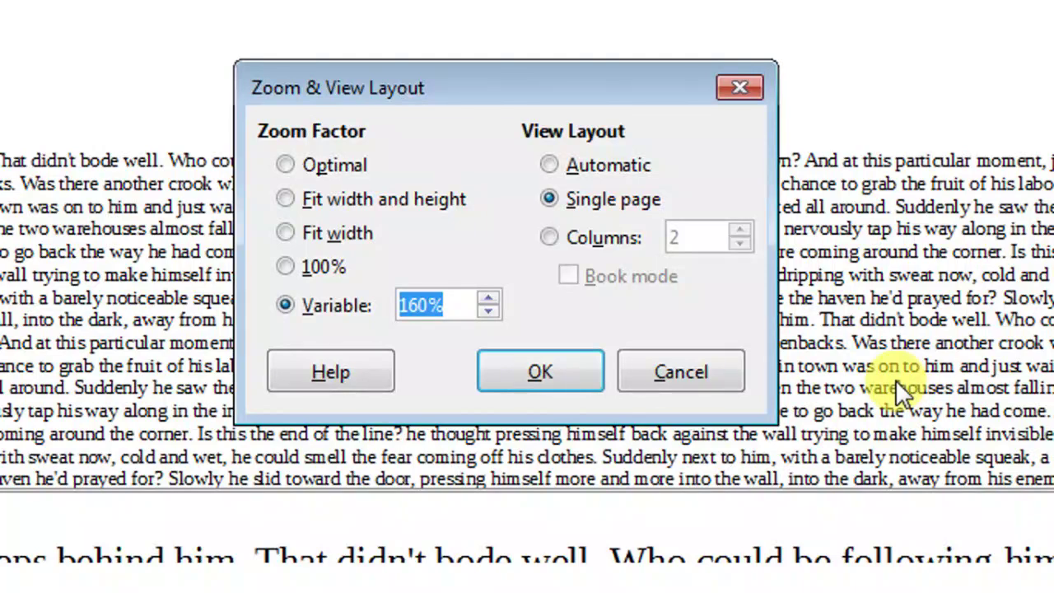
text(5)
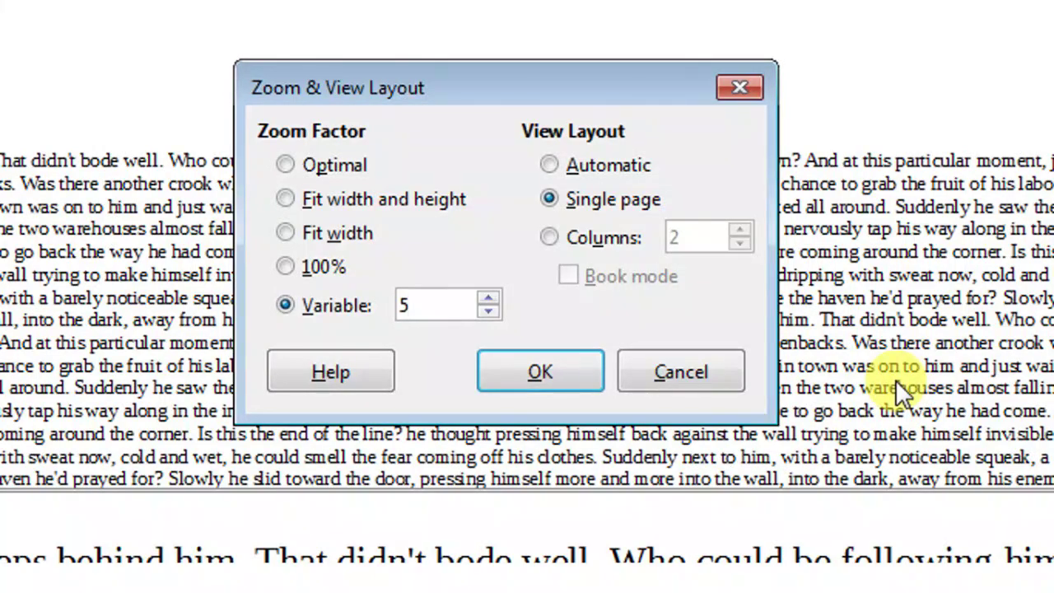
click(537, 367)
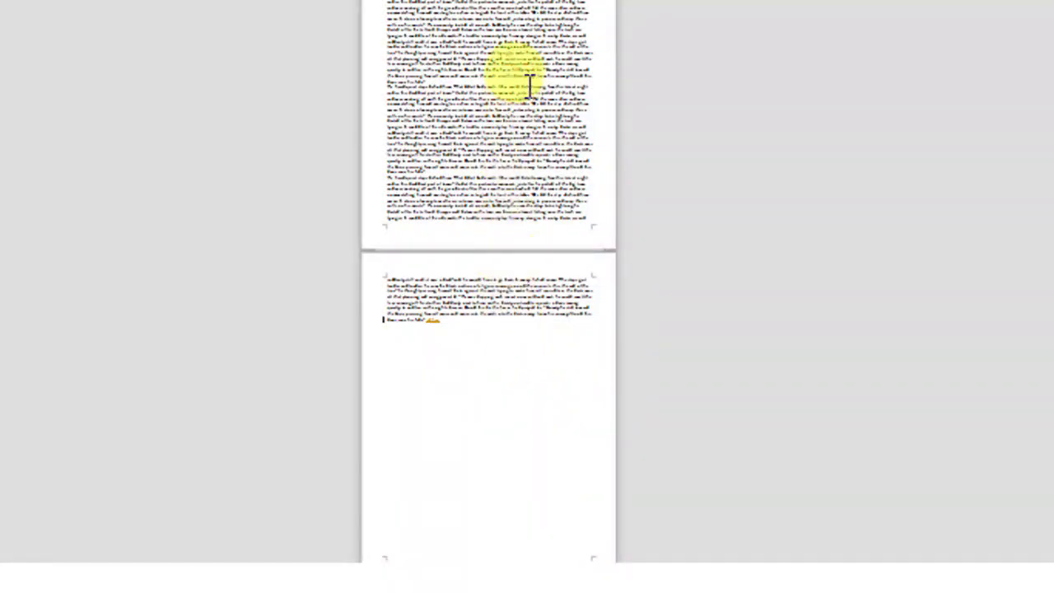
scroll(541, 83, up, 2)
scroll(541, 83, up, 1)
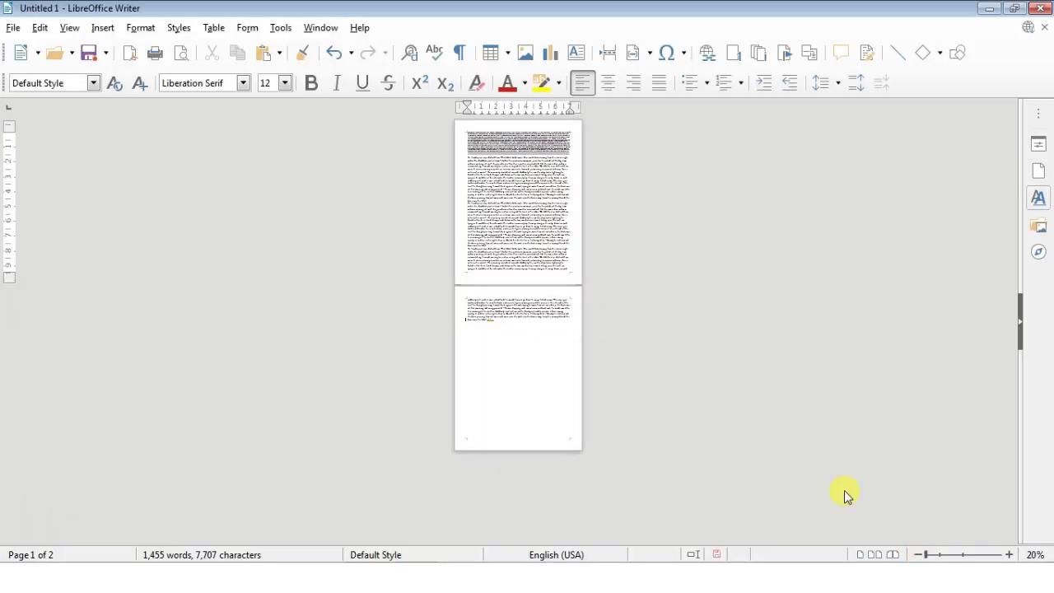
Step: Change the 20% zoom value to 10 in the Zoom & View Layout dialog
click(70, 30)
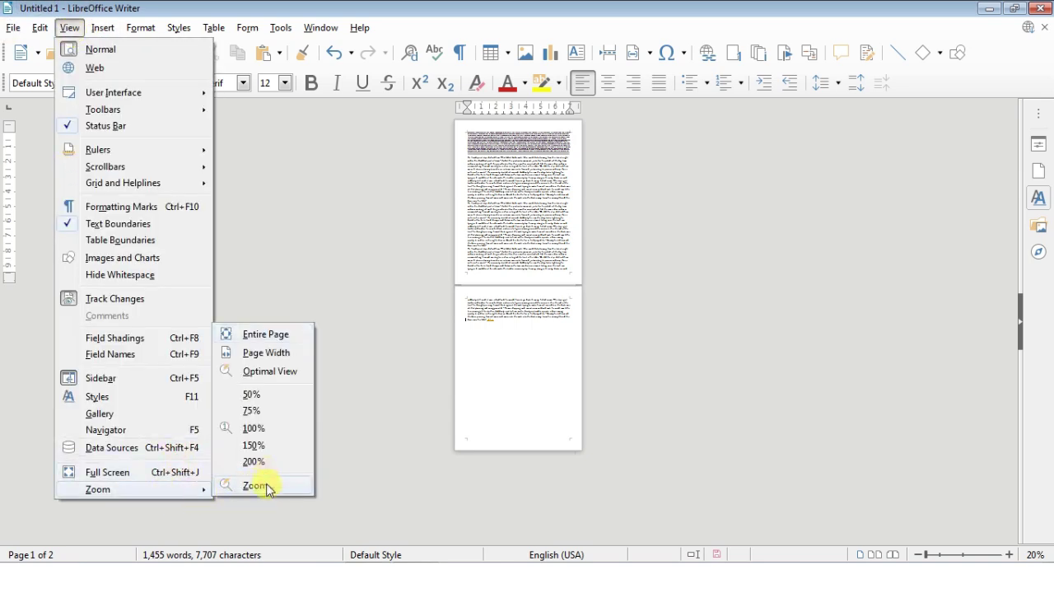
click(266, 488)
click(431, 312)
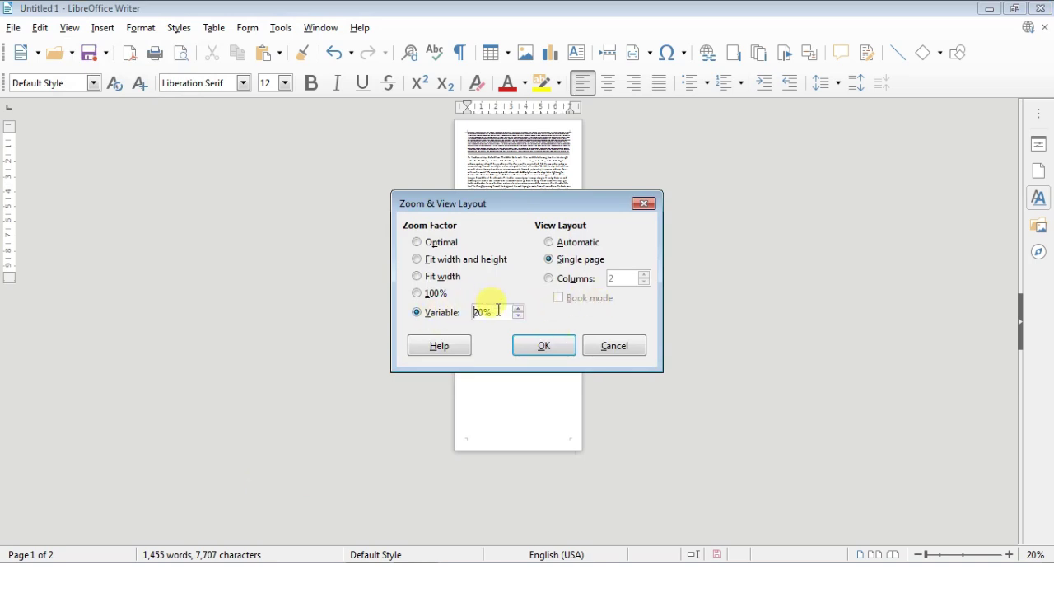
drag(498, 311, 461, 311)
text(10)
click(544, 345)
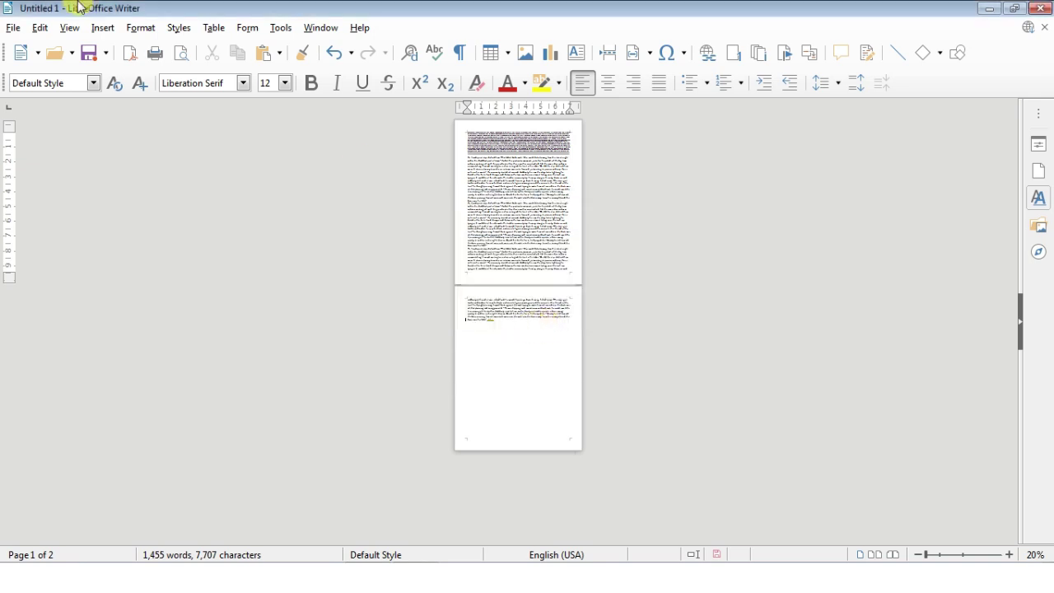
Step: Reopen the Zoom dialog and enter 70 in the zoom value, reaching 600%
click(70, 28)
mouse_move(148, 488)
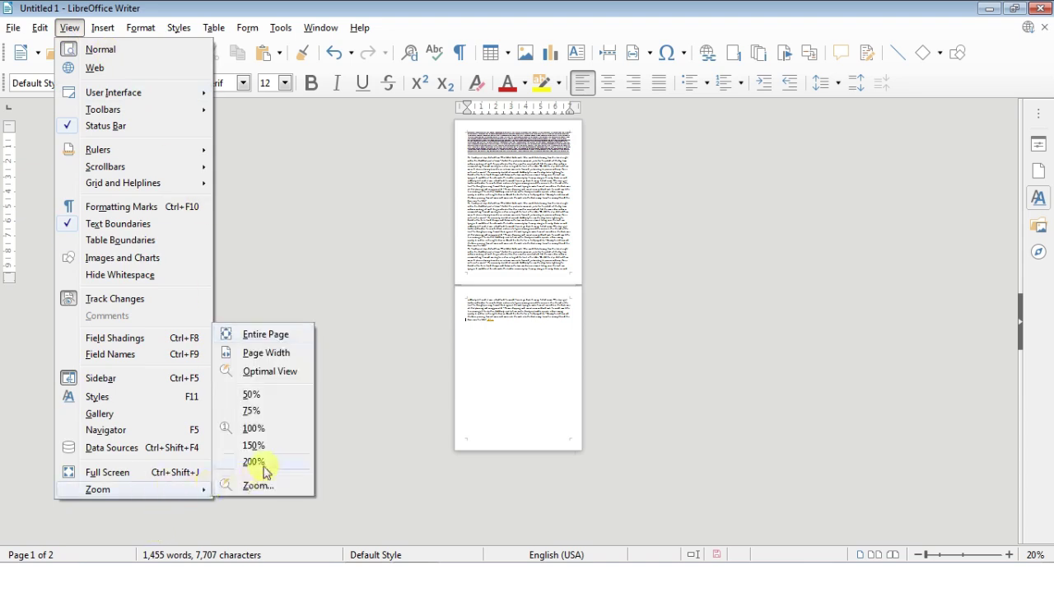
click(251, 486)
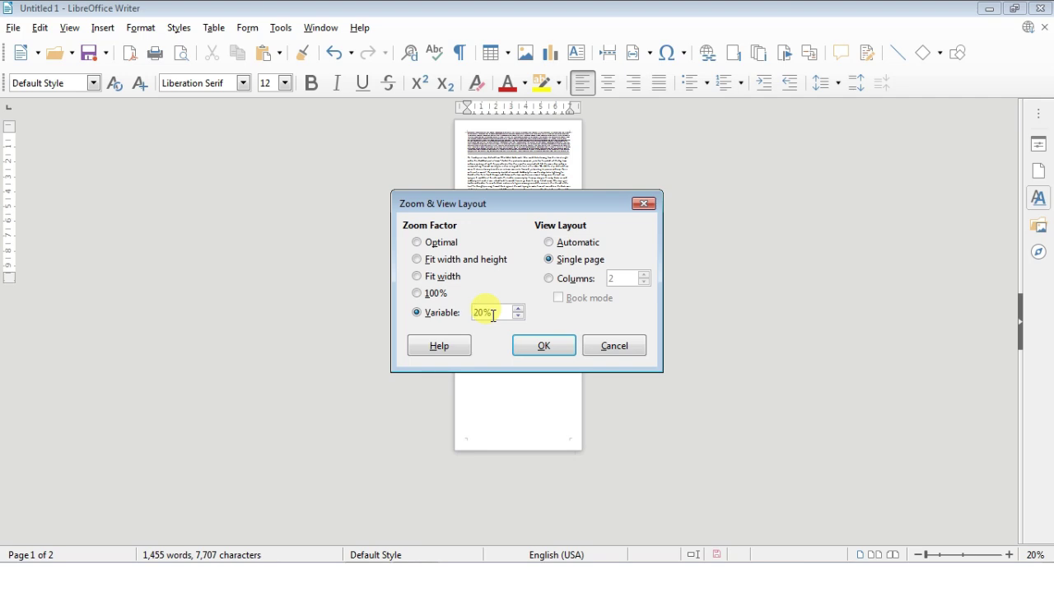
double_click(494, 315)
text(700)
key(Return)
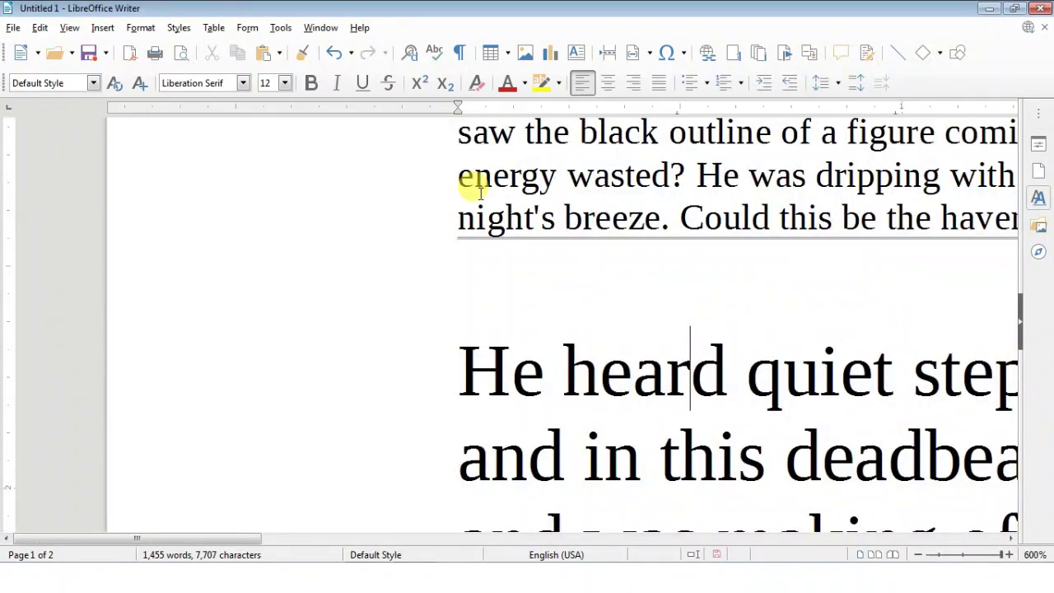
Step: Set zoom to 500% with the Columns layout, then adjust the status-bar slider to 57%
click(69, 27)
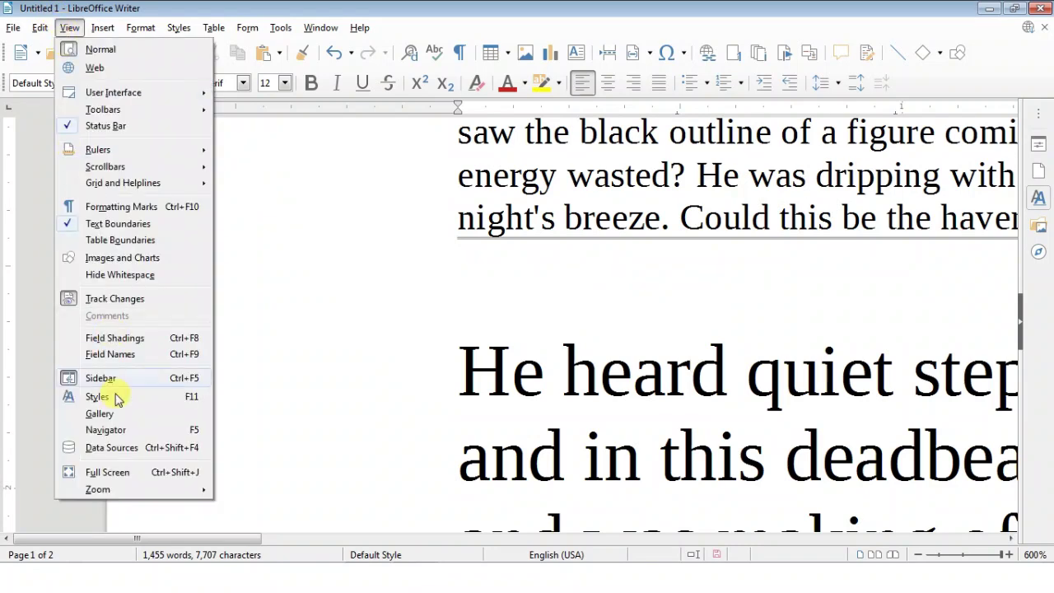
mouse_move(119, 492)
click(243, 485)
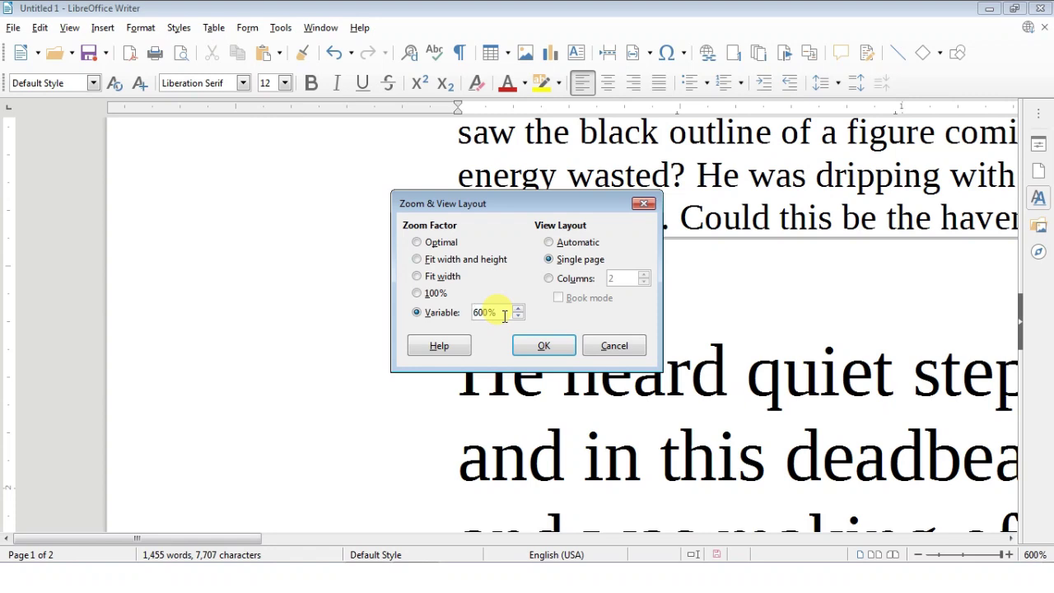
click(518, 316)
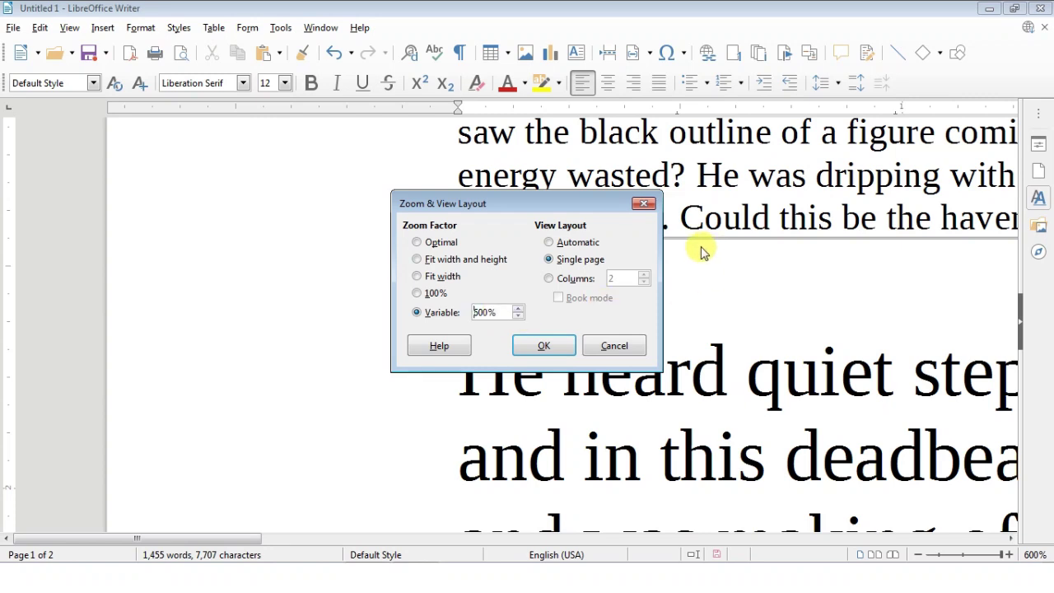
click(565, 278)
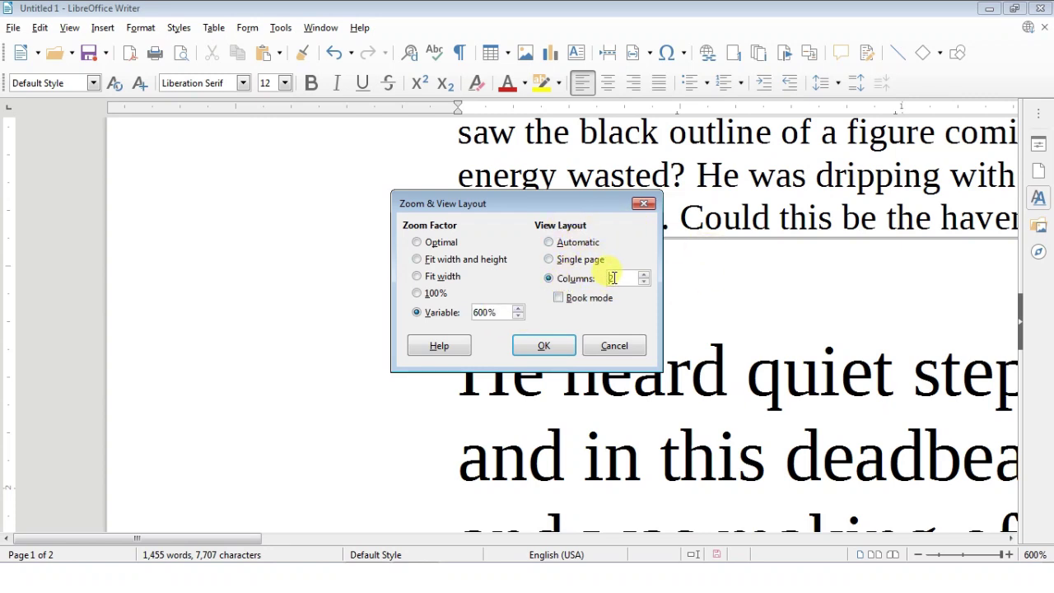
click(548, 347)
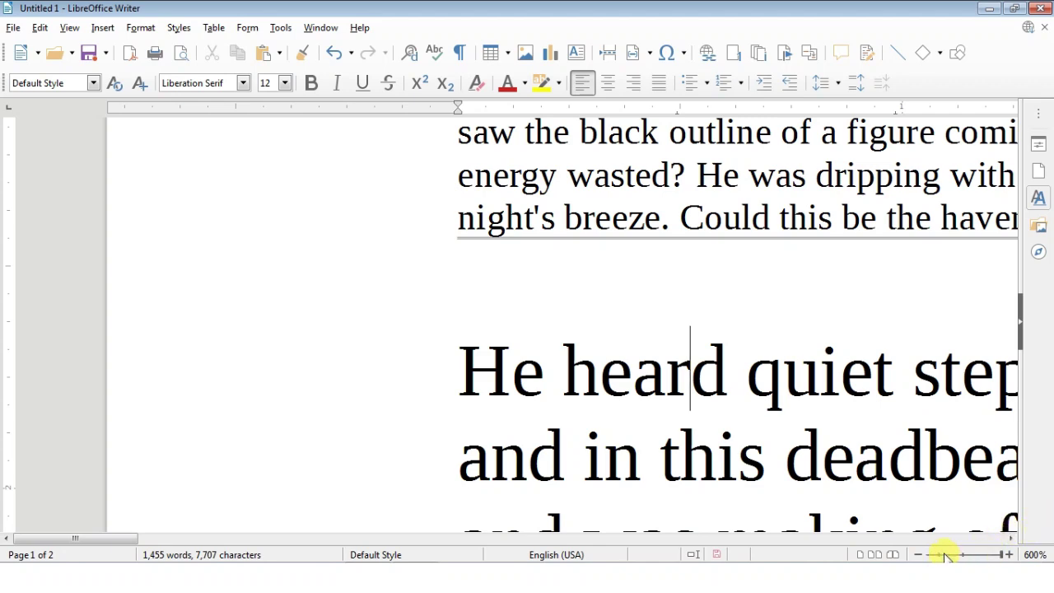
click(931, 555)
click(941, 555)
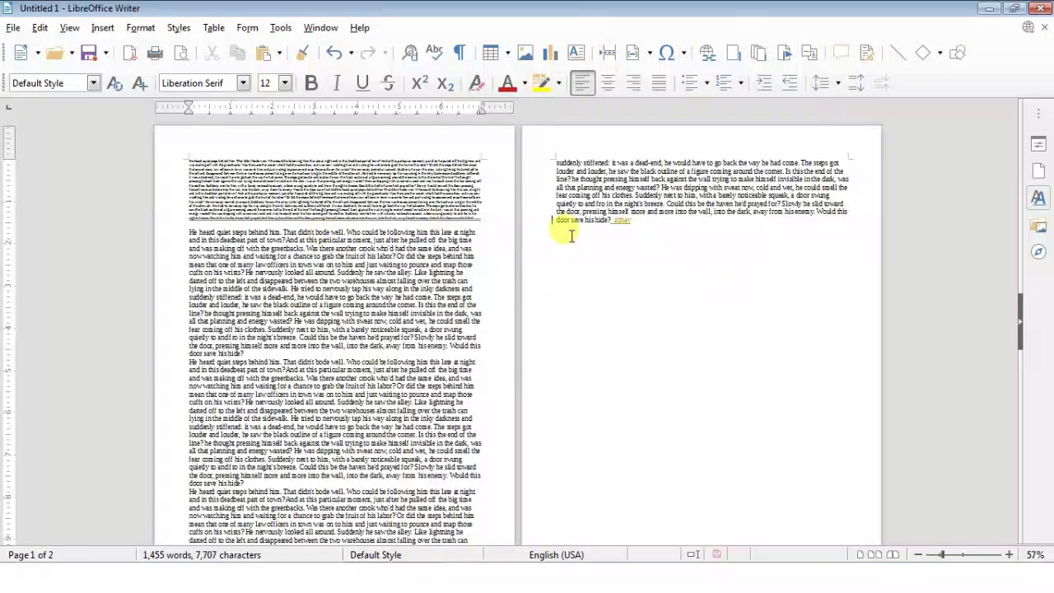
Step: Look over View > Zoom, leave the zoom at 57% unchanged, and display the Insert menu
click(71, 27)
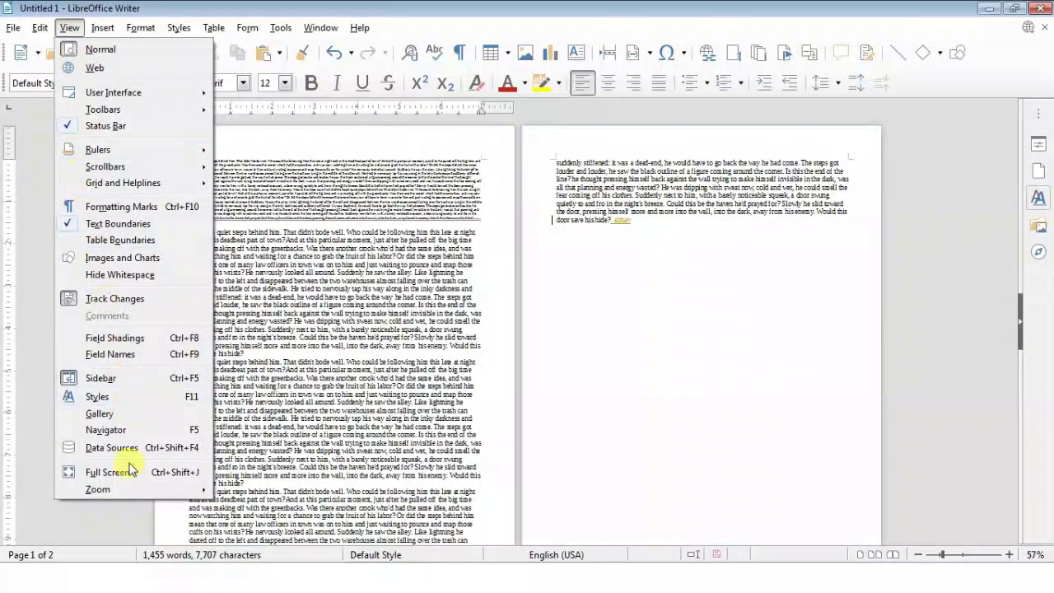
mouse_move(169, 493)
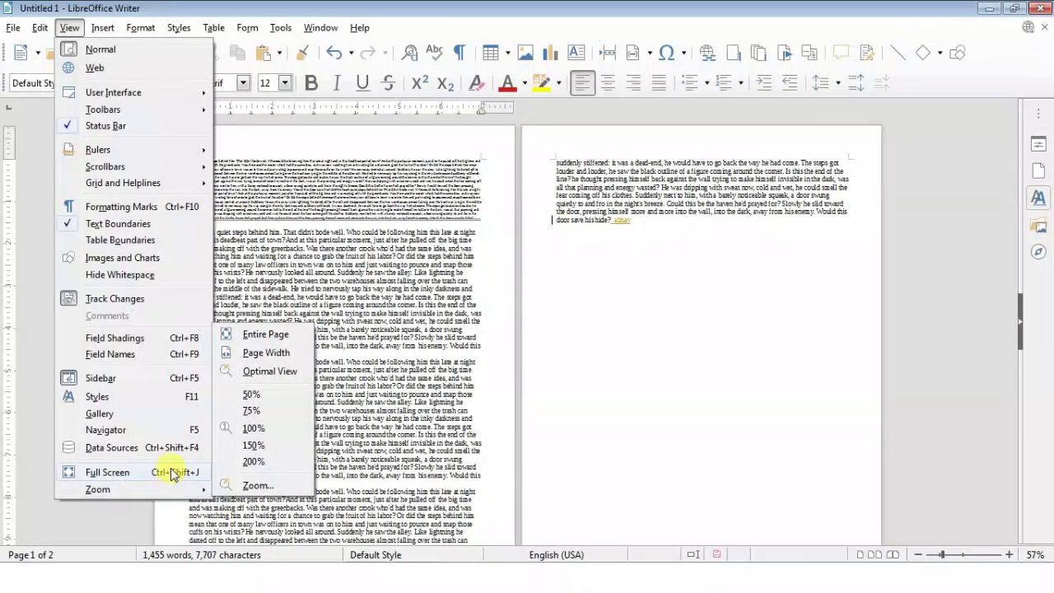
click(404, 252)
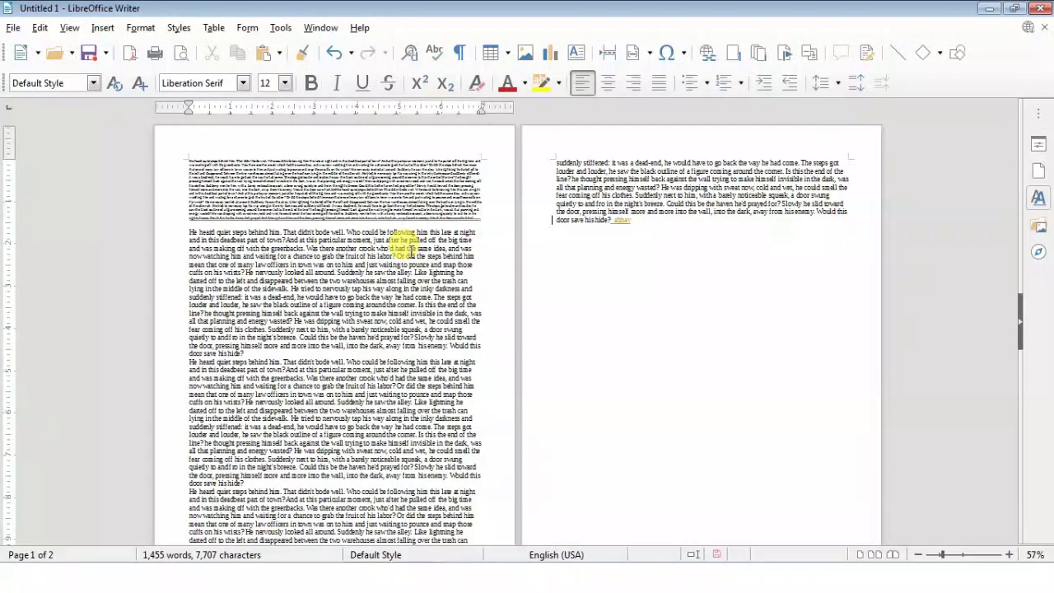
click(103, 28)
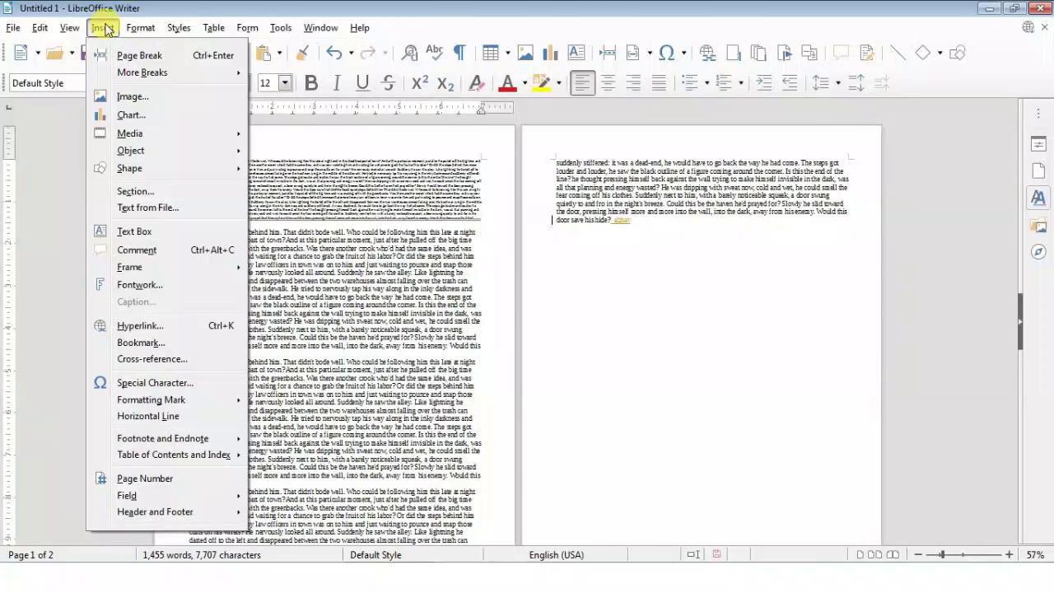